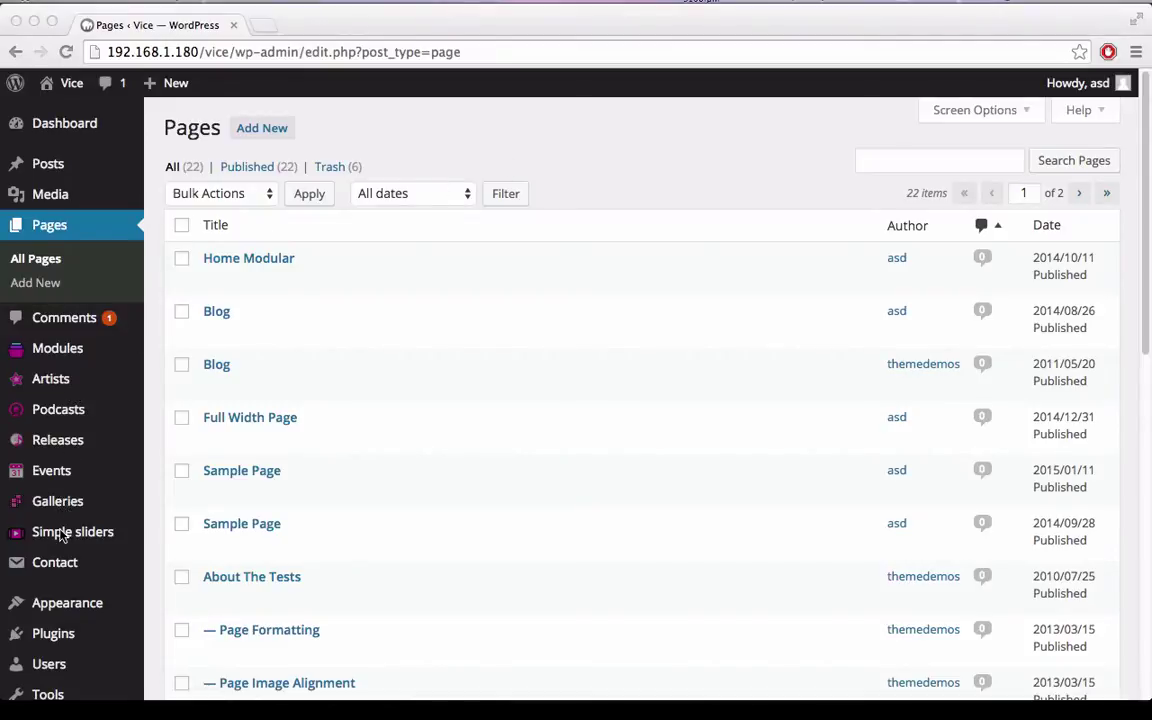
Step: Open the list of all modules and look over the theme's other content types
click(69, 355)
mouse_move(72, 357)
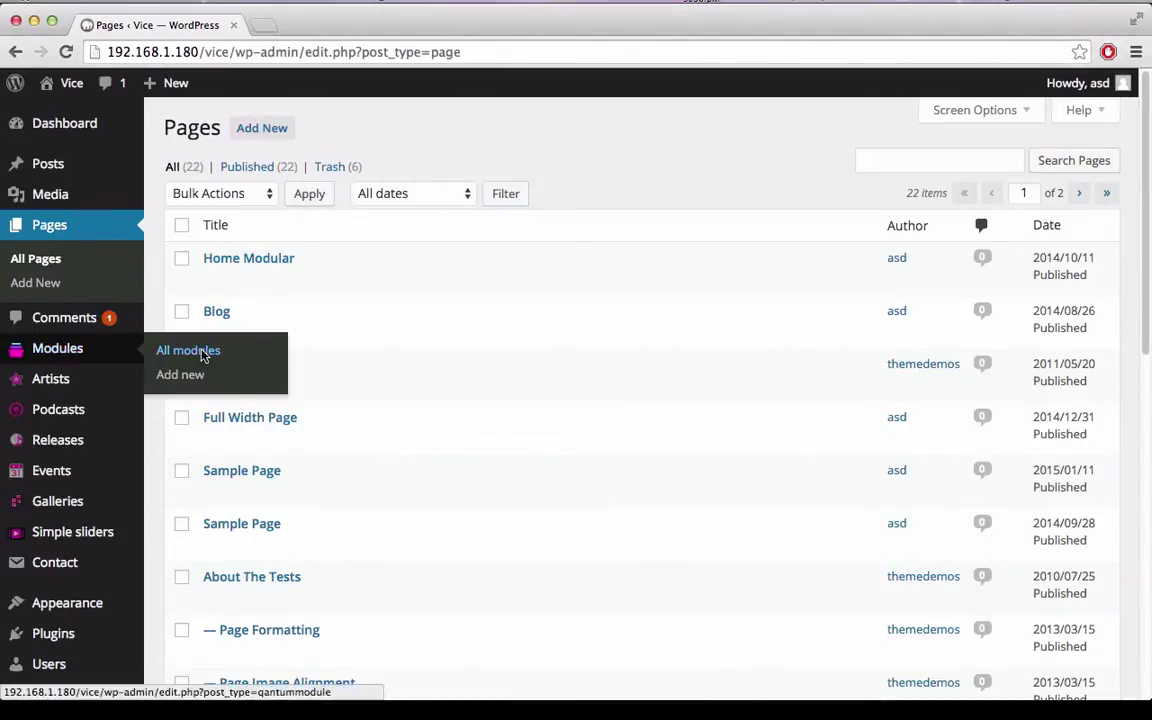
click(103, 350)
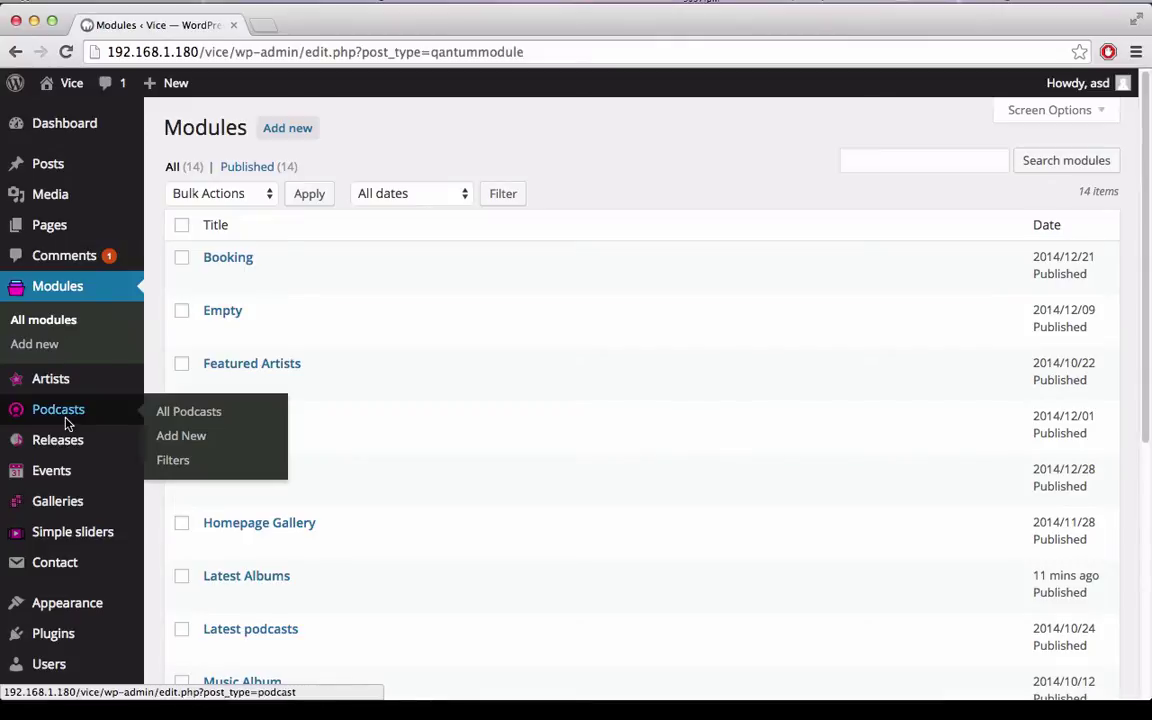
mouse_move(63, 558)
mouse_move(57, 393)
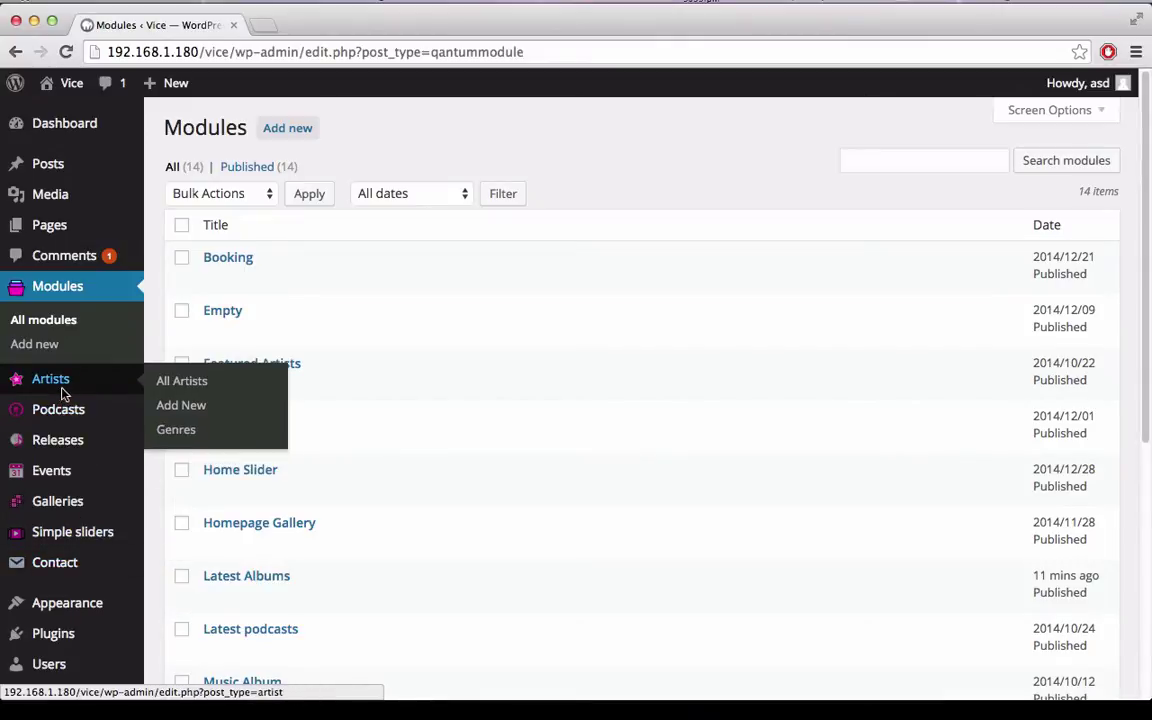
Step: Create a new page and title it "Demo Modular page"
click(35, 230)
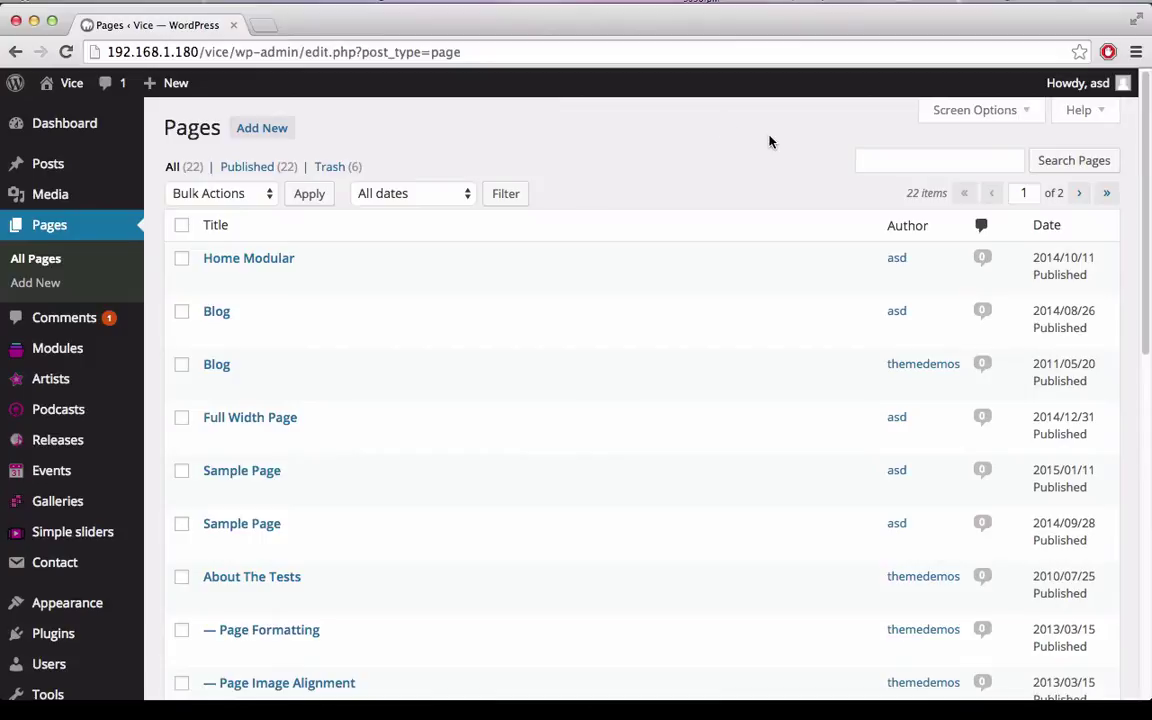
click(30, 290)
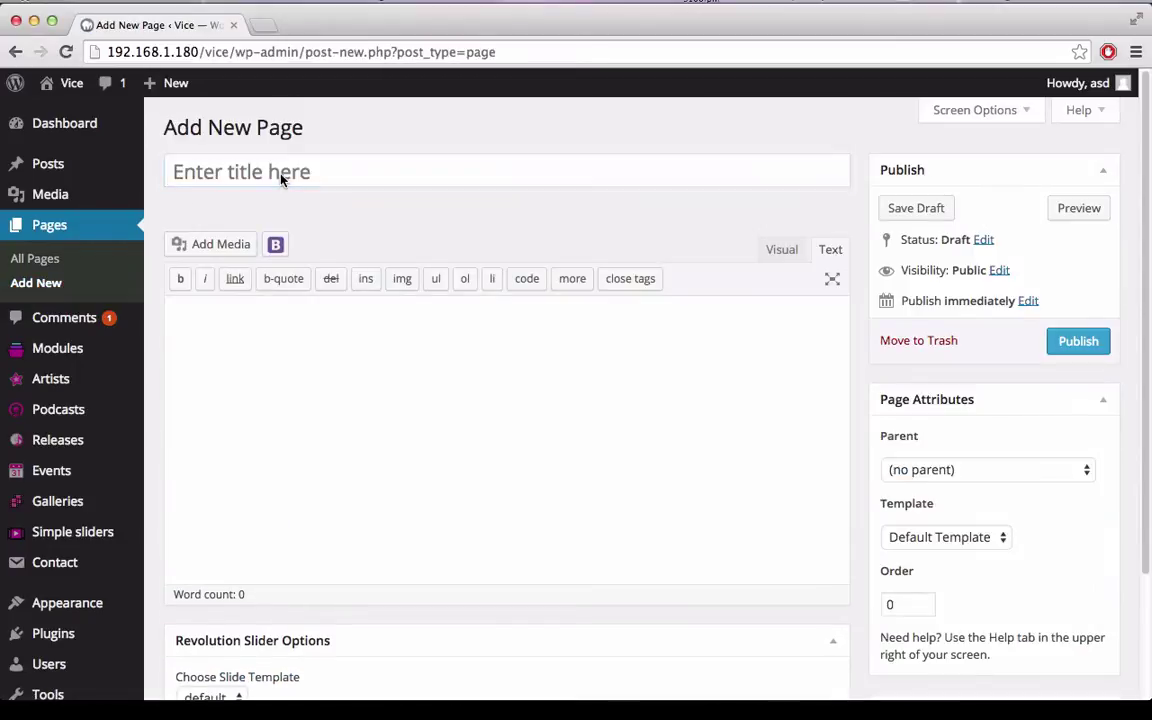
click(283, 170)
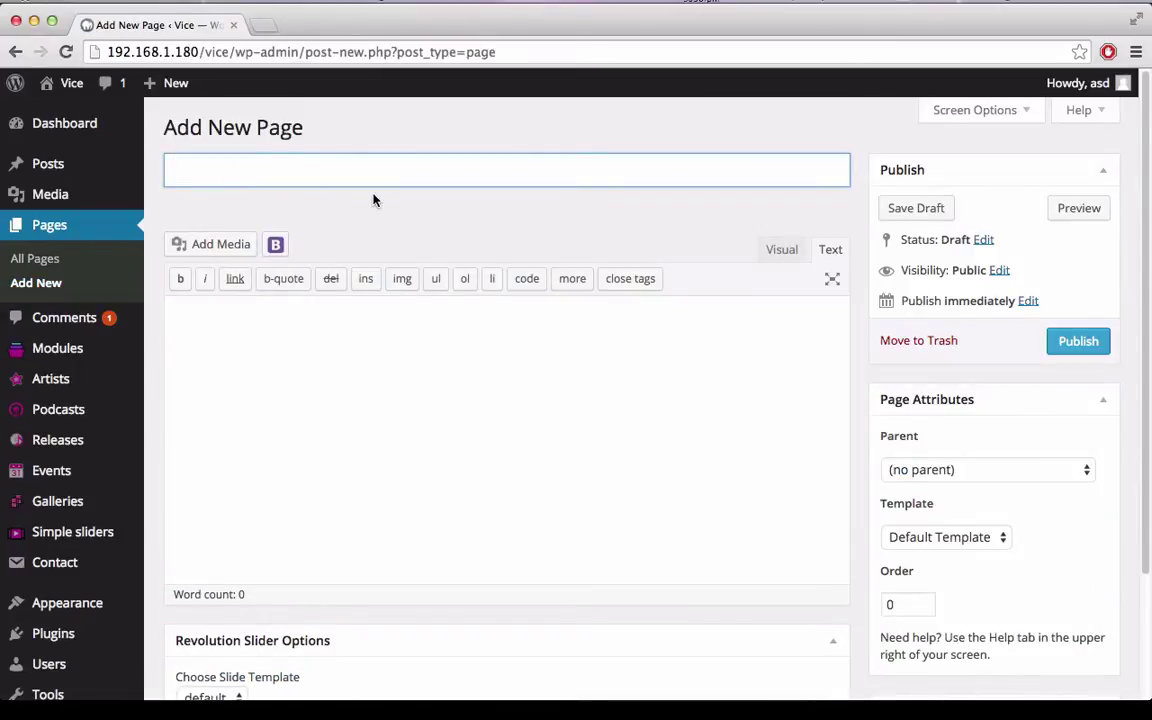
text(Demo Mod)
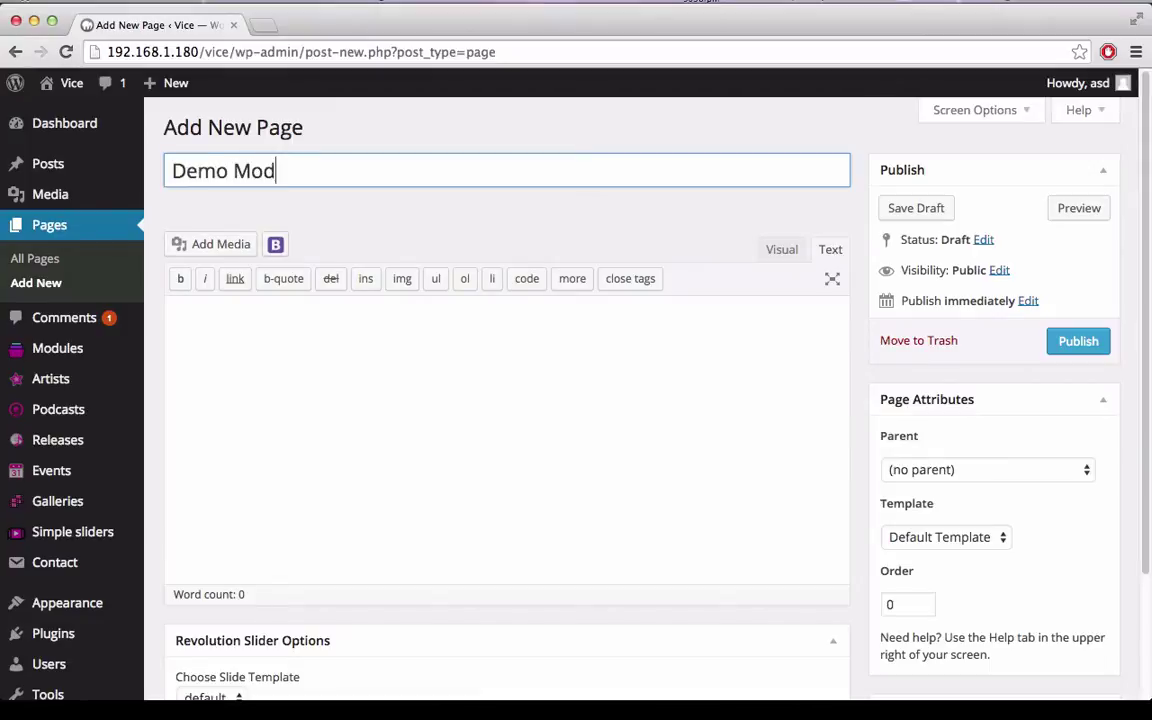
text(ular page)
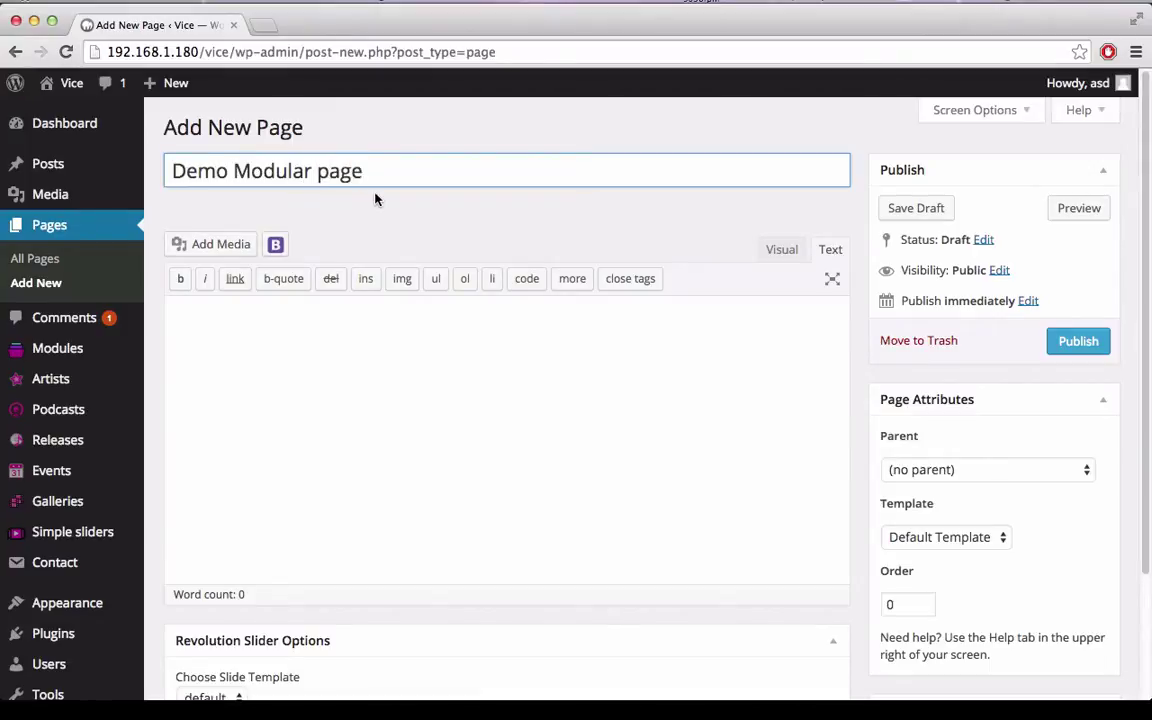
Step: Assign the Modular page template to the new page and save it as a draft
scroll(1018, 370, down, 3)
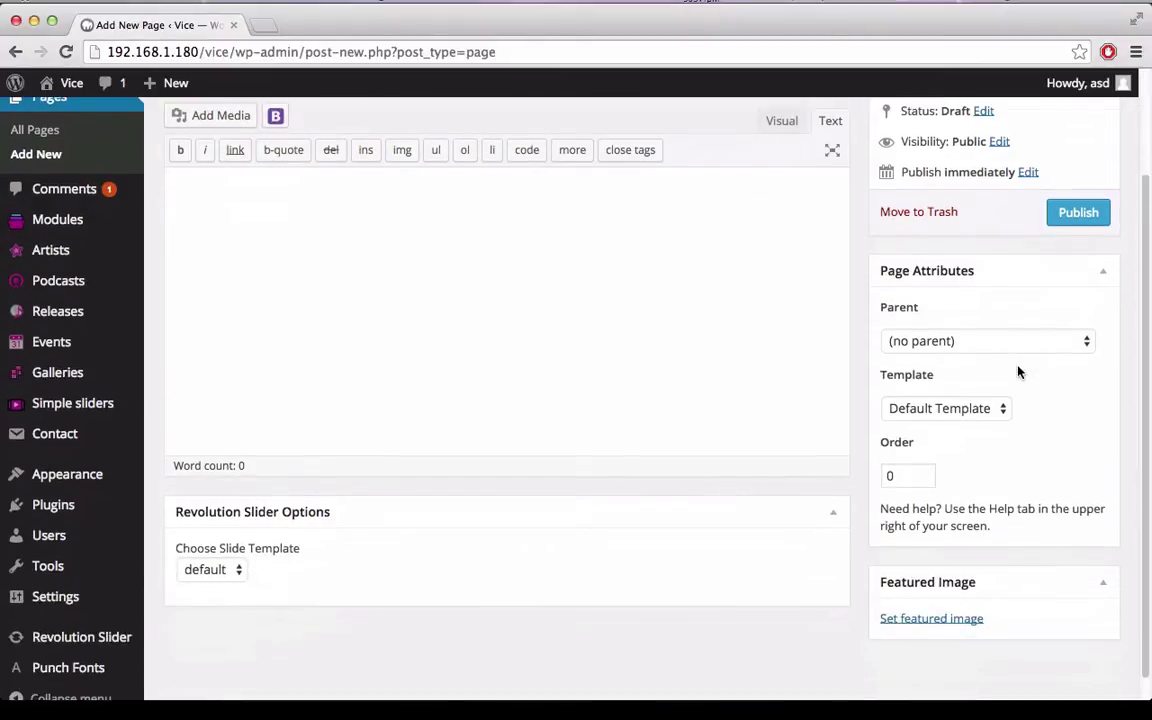
click(947, 409)
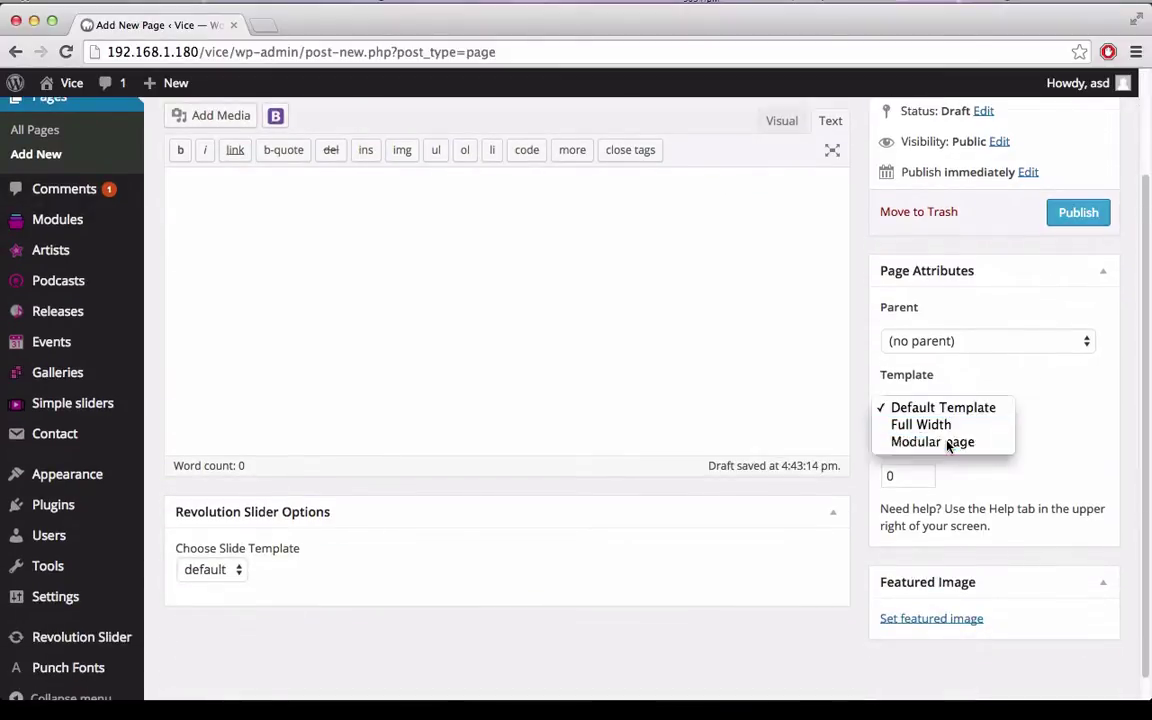
click(946, 442)
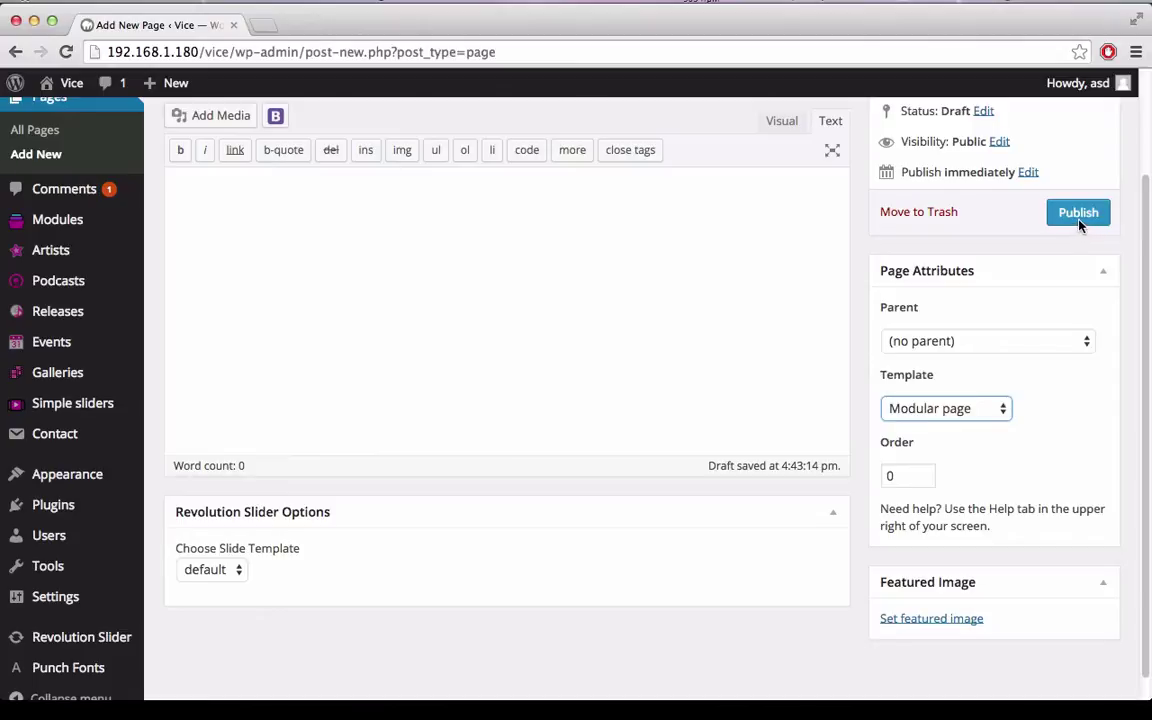
scroll(1080, 224, up, 2)
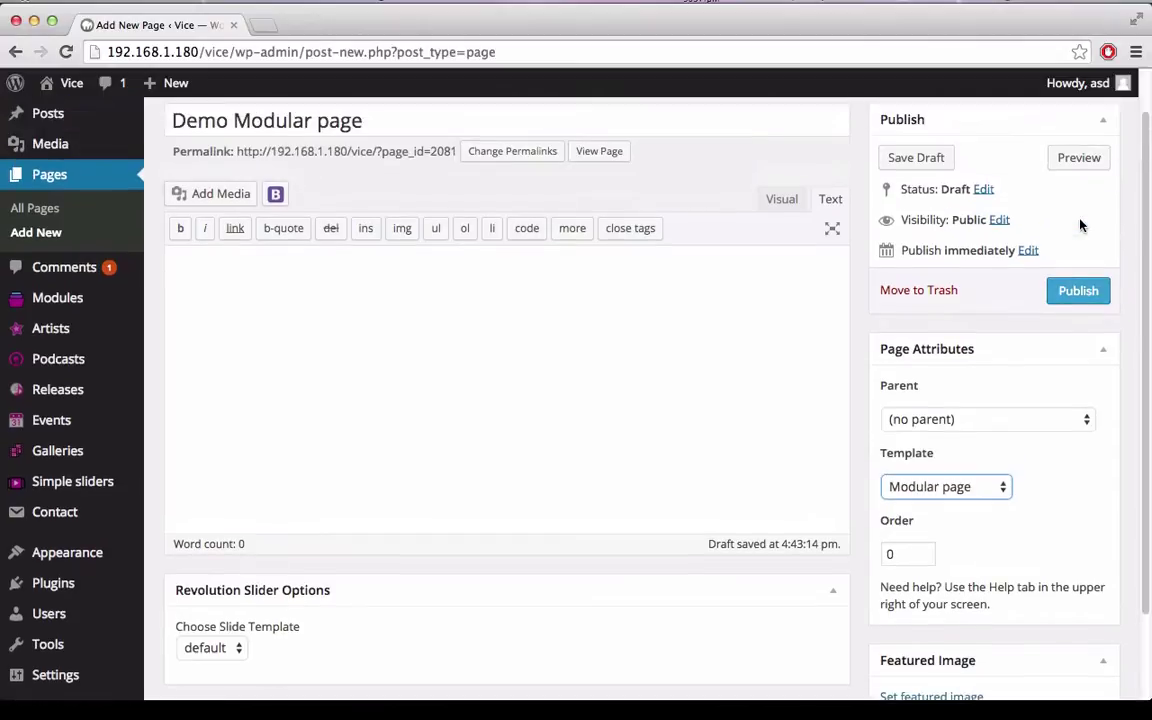
click(940, 160)
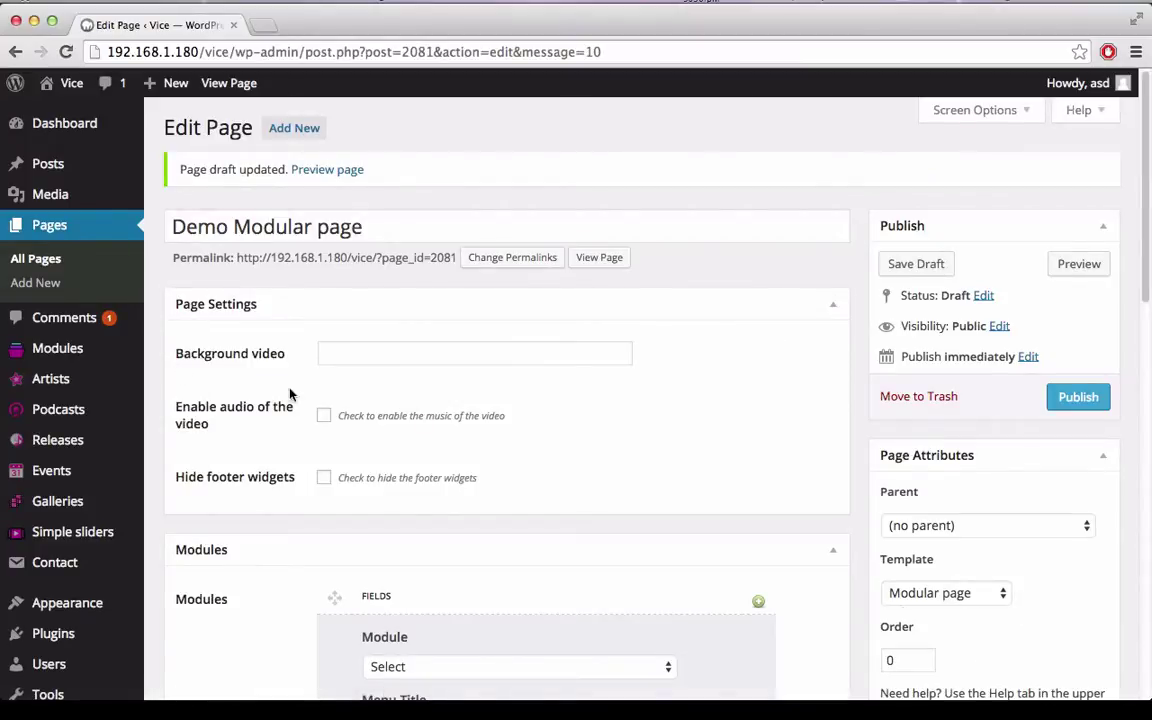
Step: Review the page's module fields and its settings for background video, video audio and footer widgets
scroll(584, 424, down, 4)
scroll(584, 424, down, 5)
scroll(892, 511, up, 9)
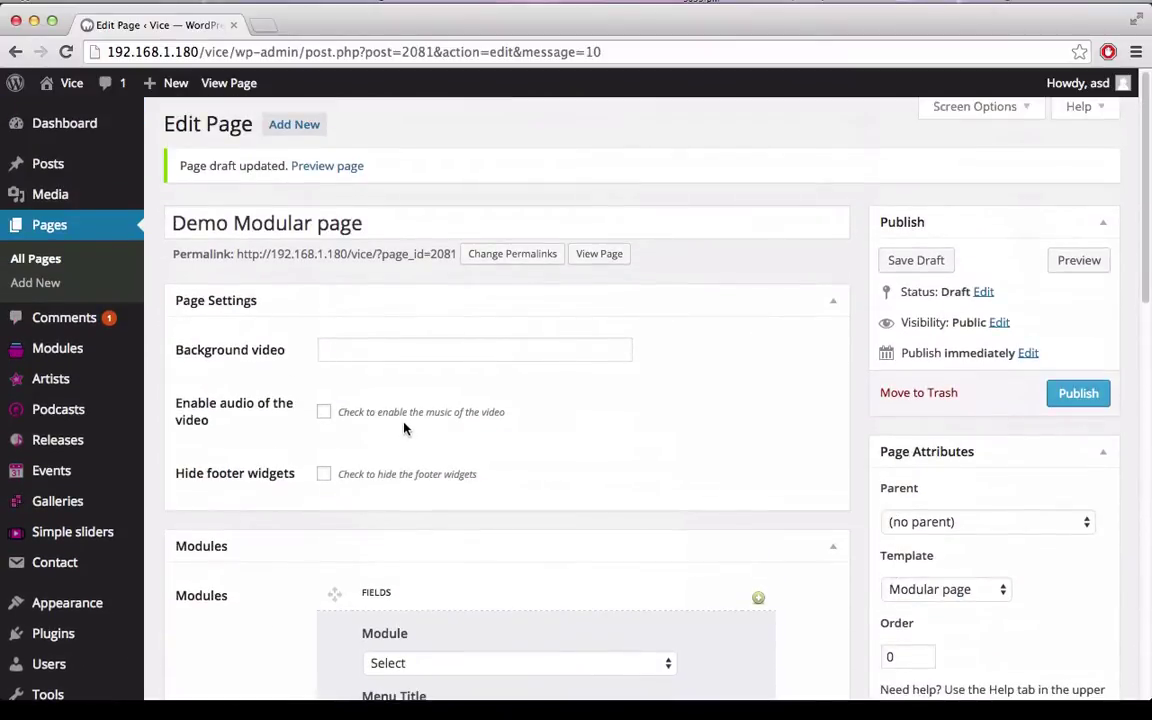
click(370, 356)
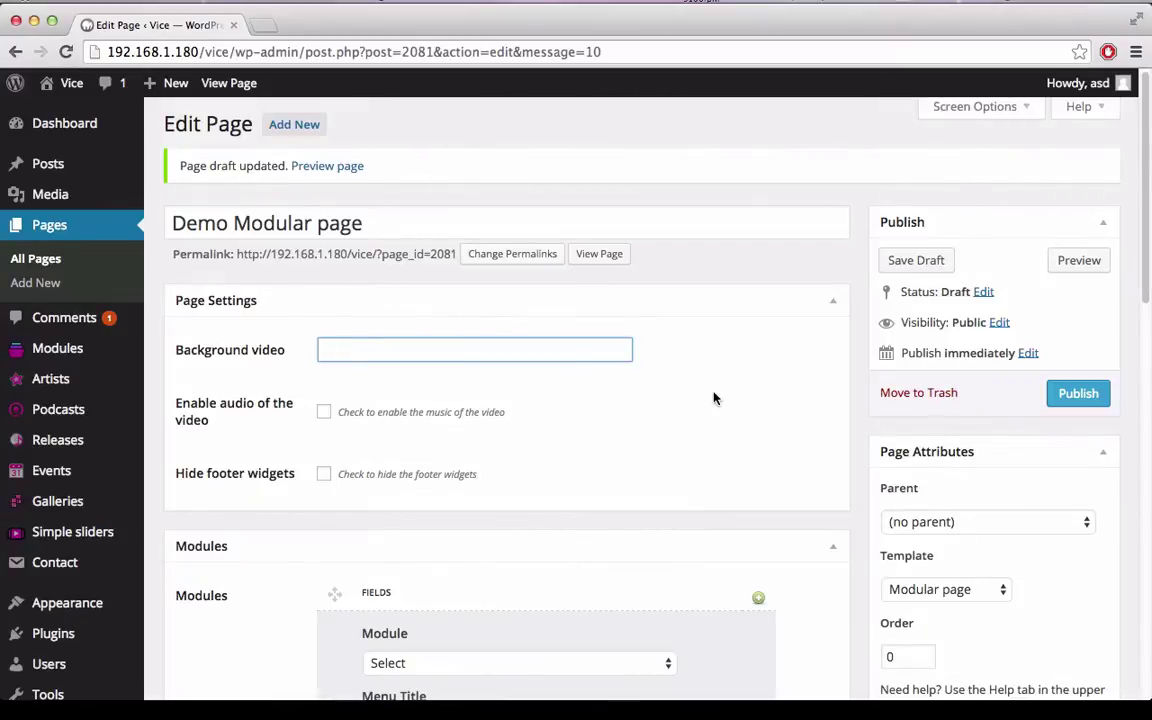
click(324, 412)
click(324, 412)
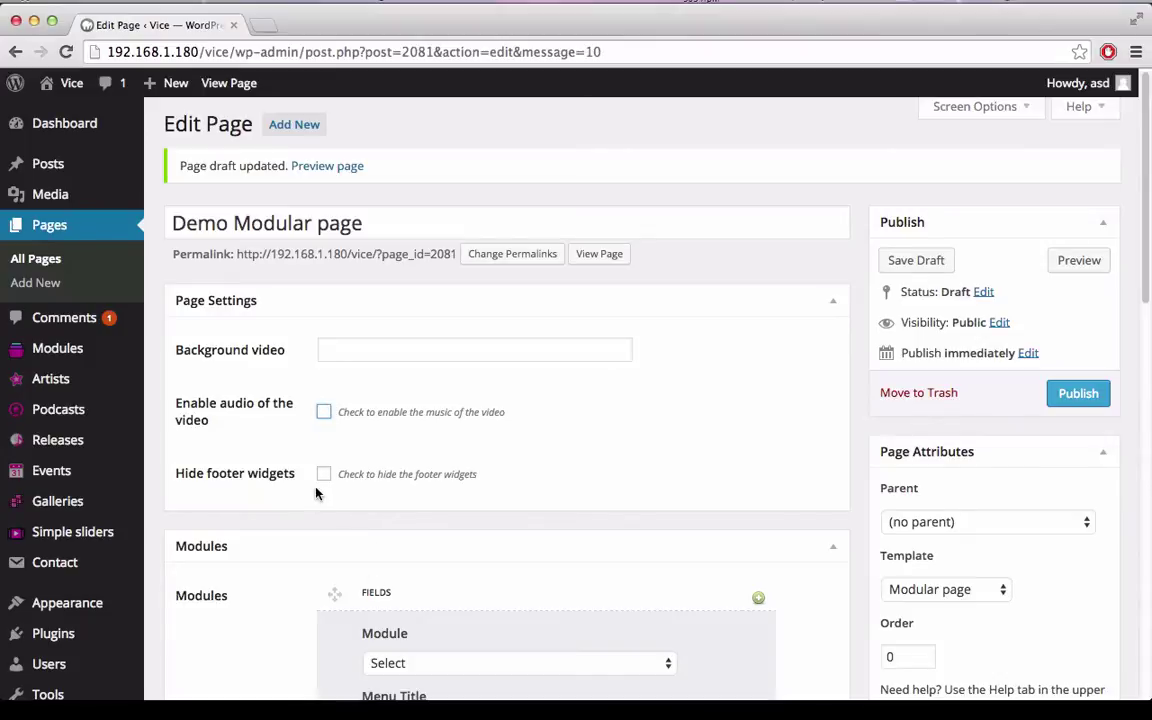
scroll(319, 489, down, 1)
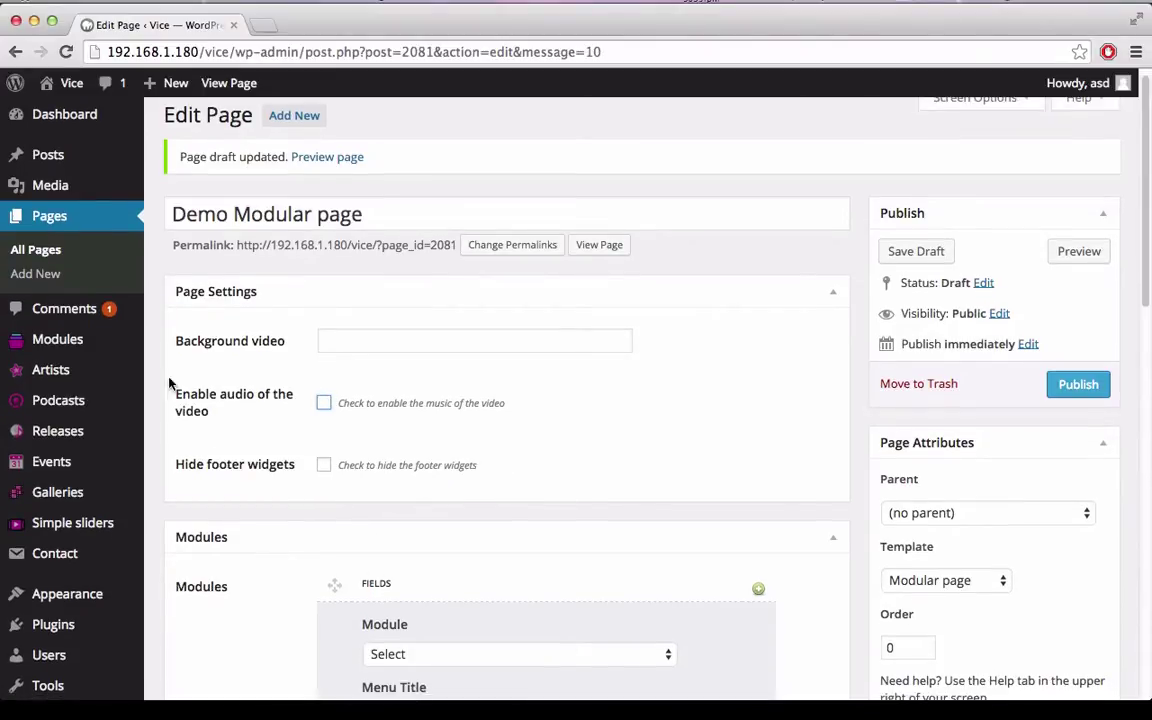
Step: Publish the Demo Modular page, view it on the site in a separate tab, and close that tab
click(1082, 386)
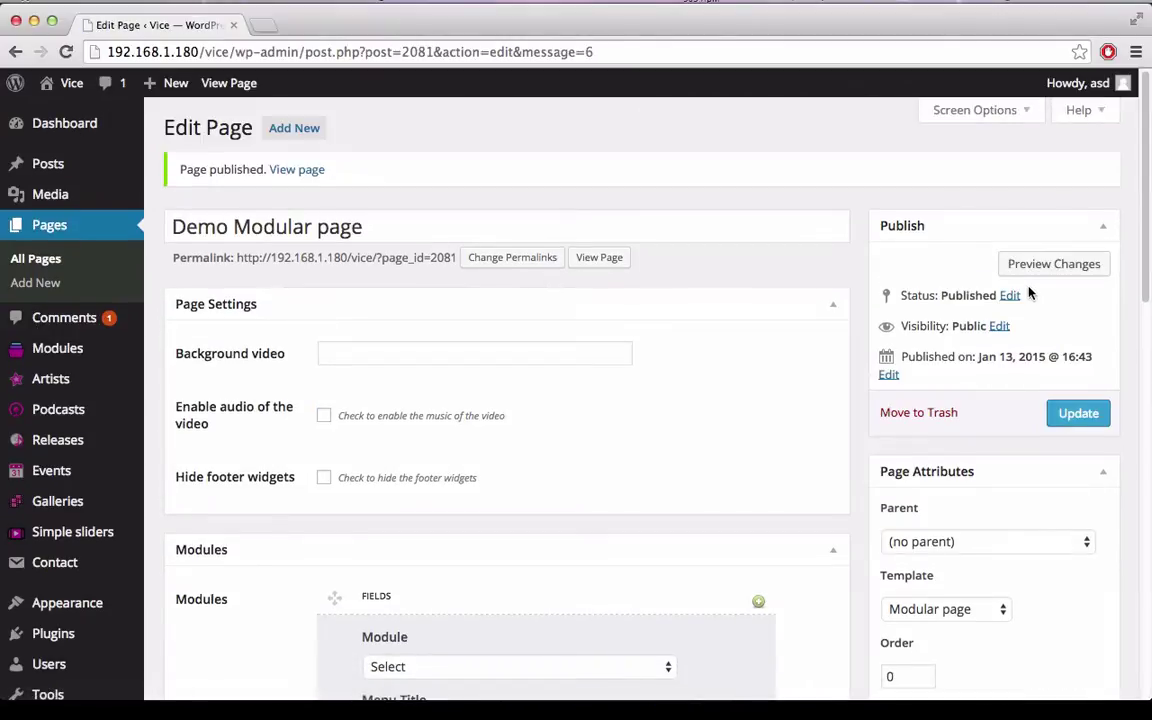
super+click(229, 83)
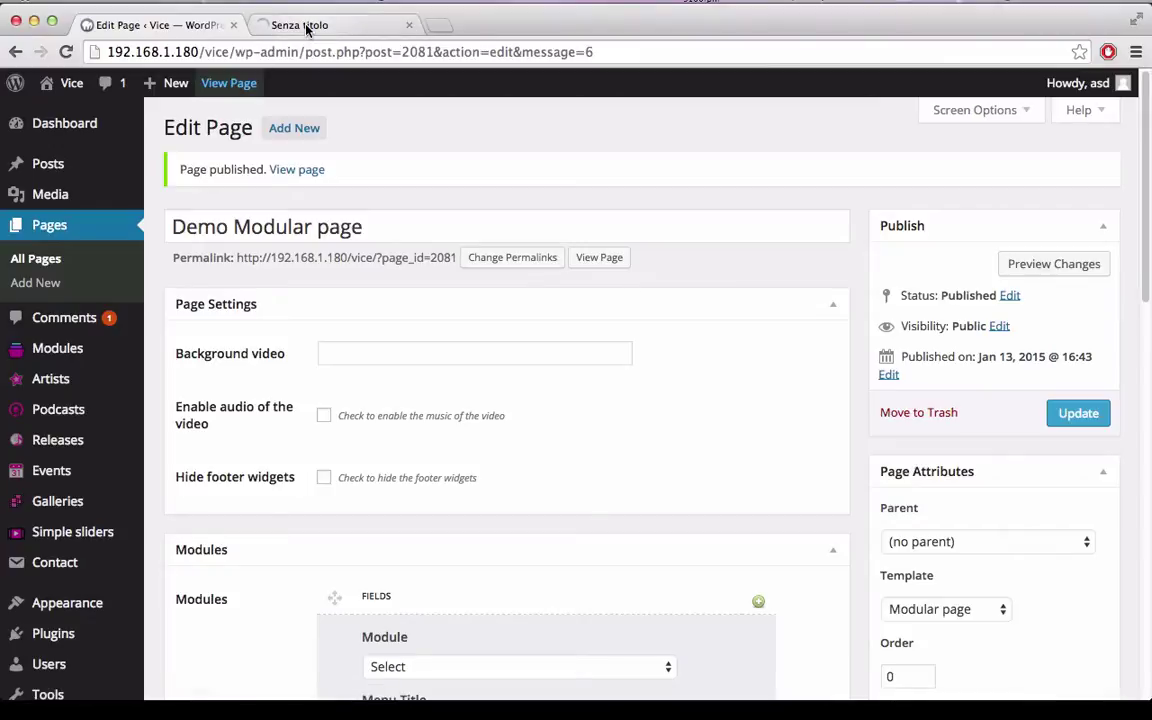
click(295, 26)
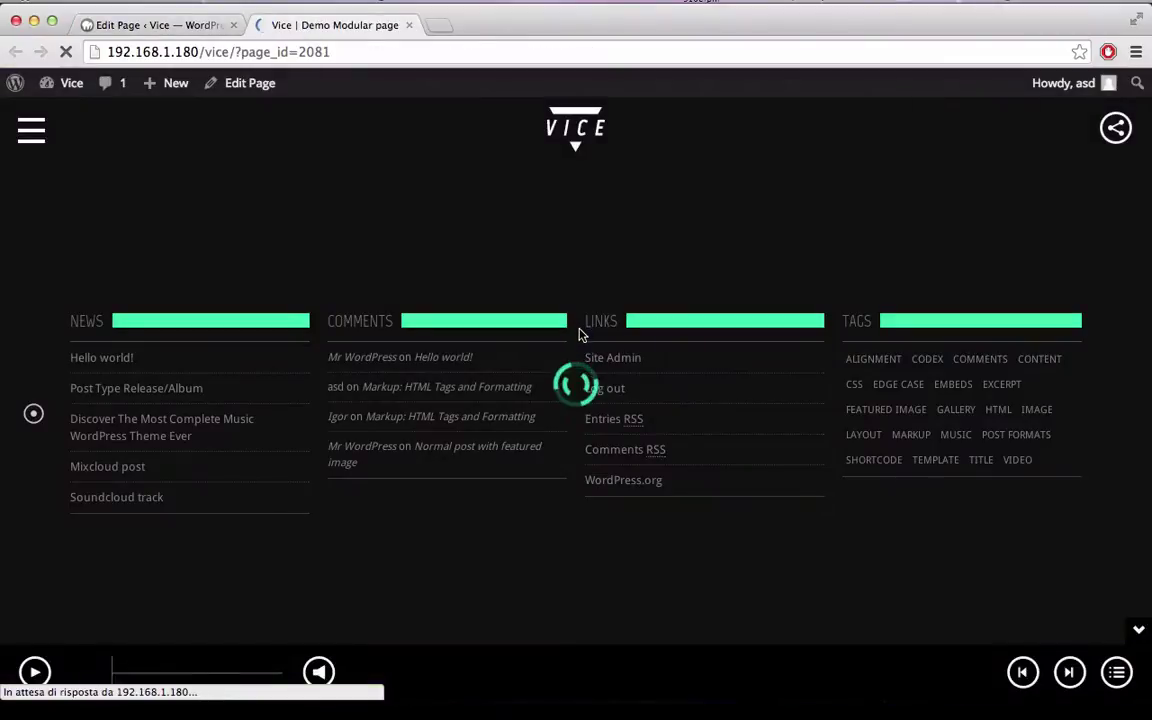
click(409, 26)
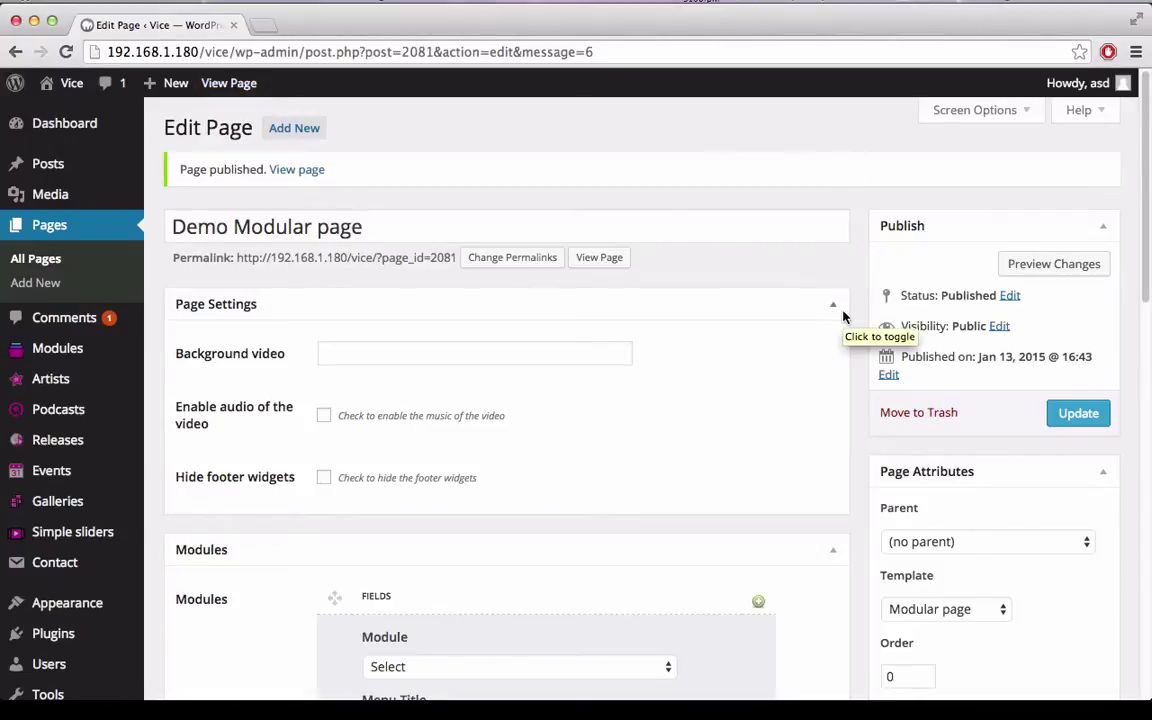
scroll(843, 315, down, 2)
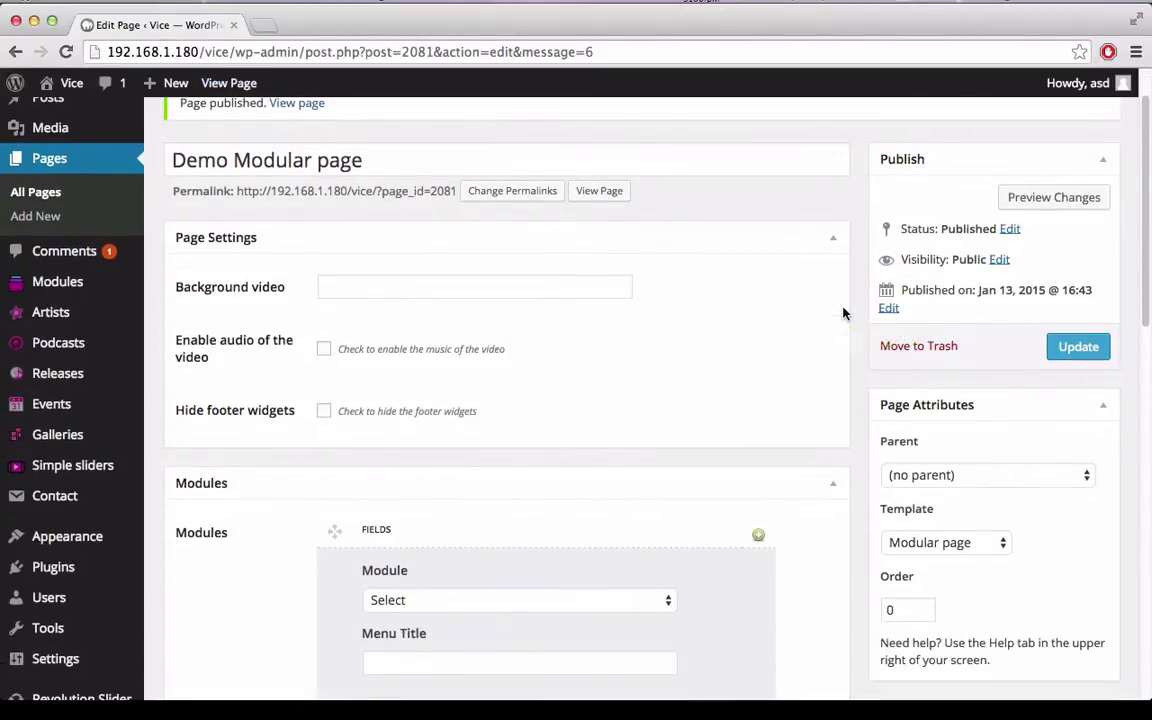
scroll(843, 314, up, 2)
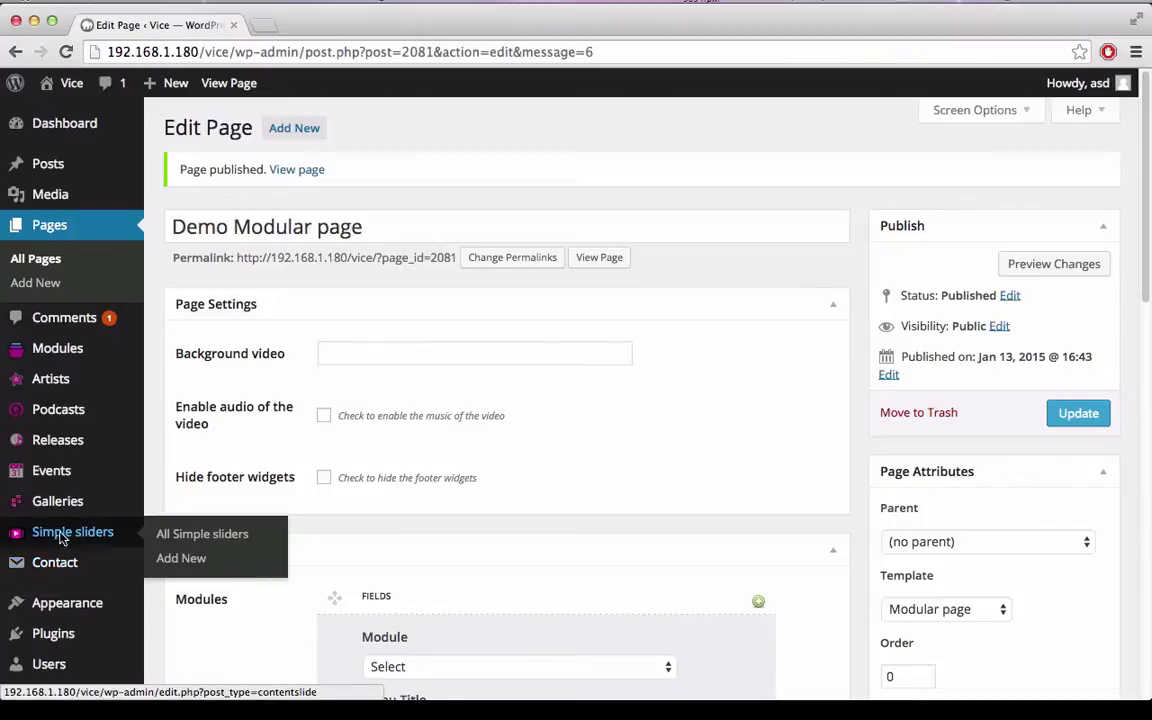
mouse_move(62, 503)
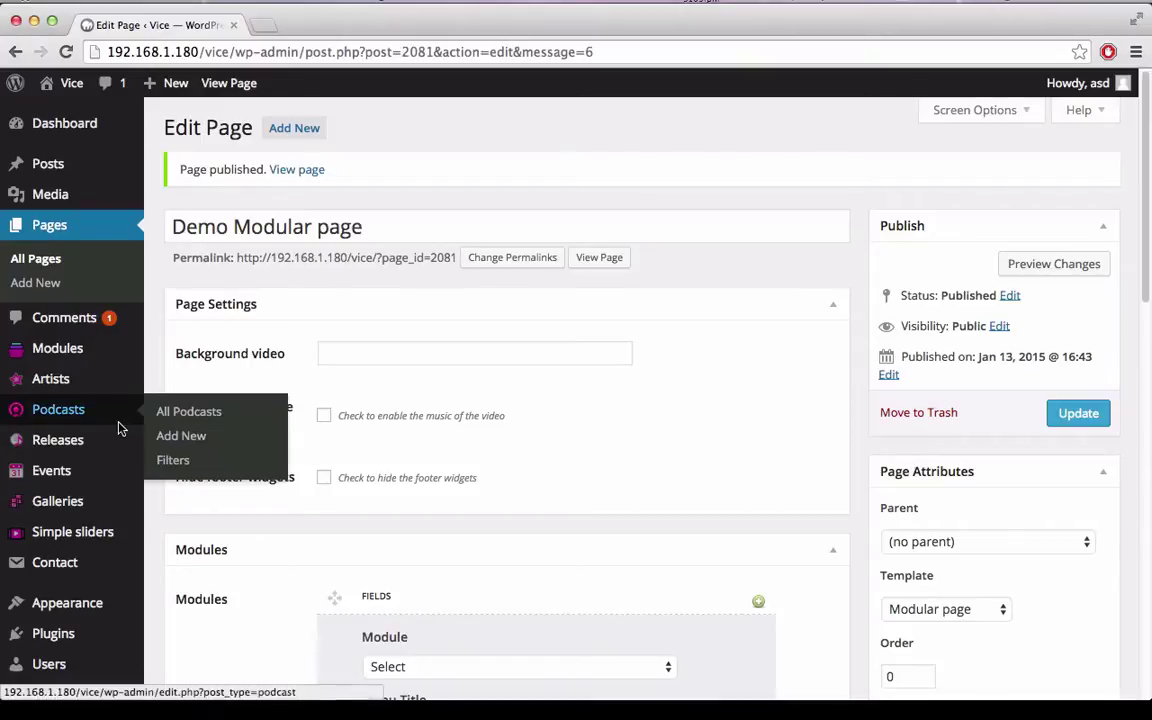
Step: Create a new module in a separate tab and title it "First Module"
mouse_move(97, 360)
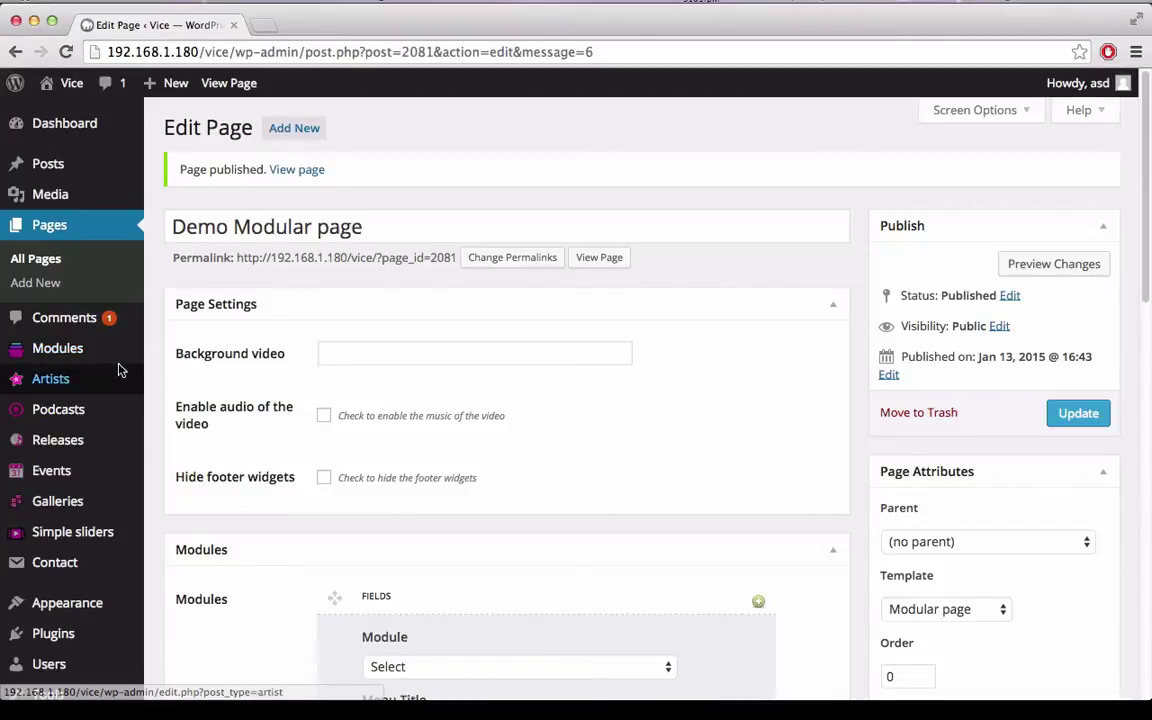
super+click(180, 375)
click(280, 26)
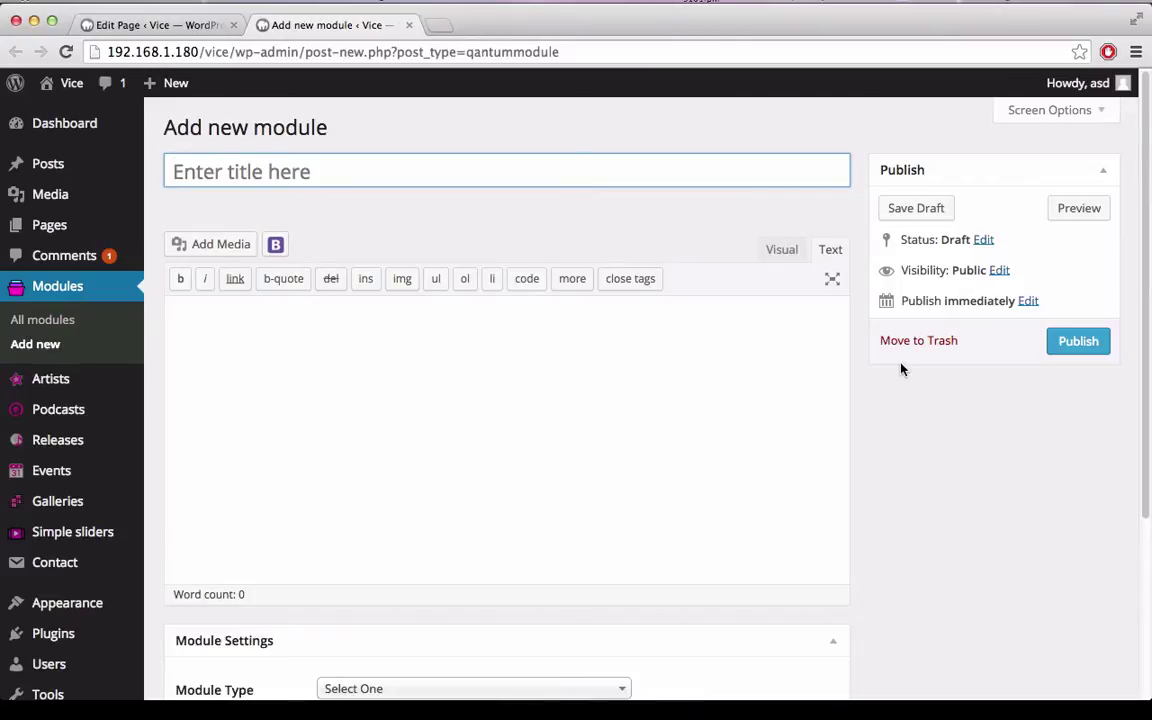
text(First Module)
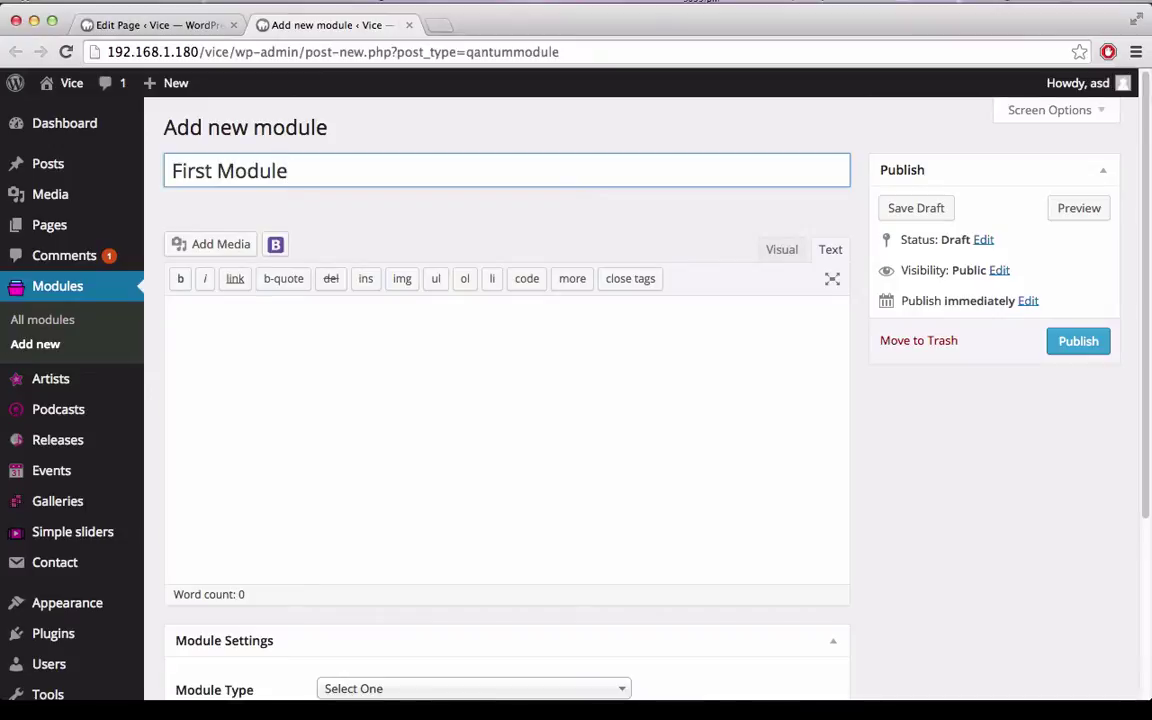
Step: Examine the available module types in the First Module's settings
scroll(948, 343, down, 3)
scroll(947, 343, down, 2)
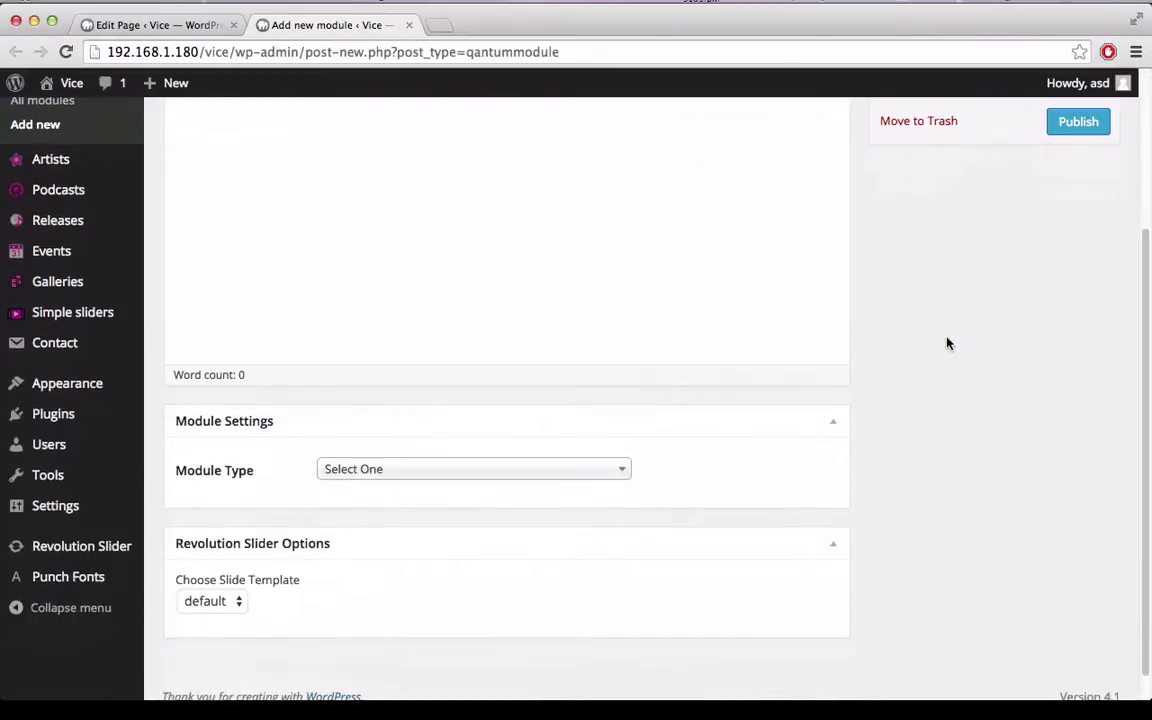
scroll(902, 360, down, 1)
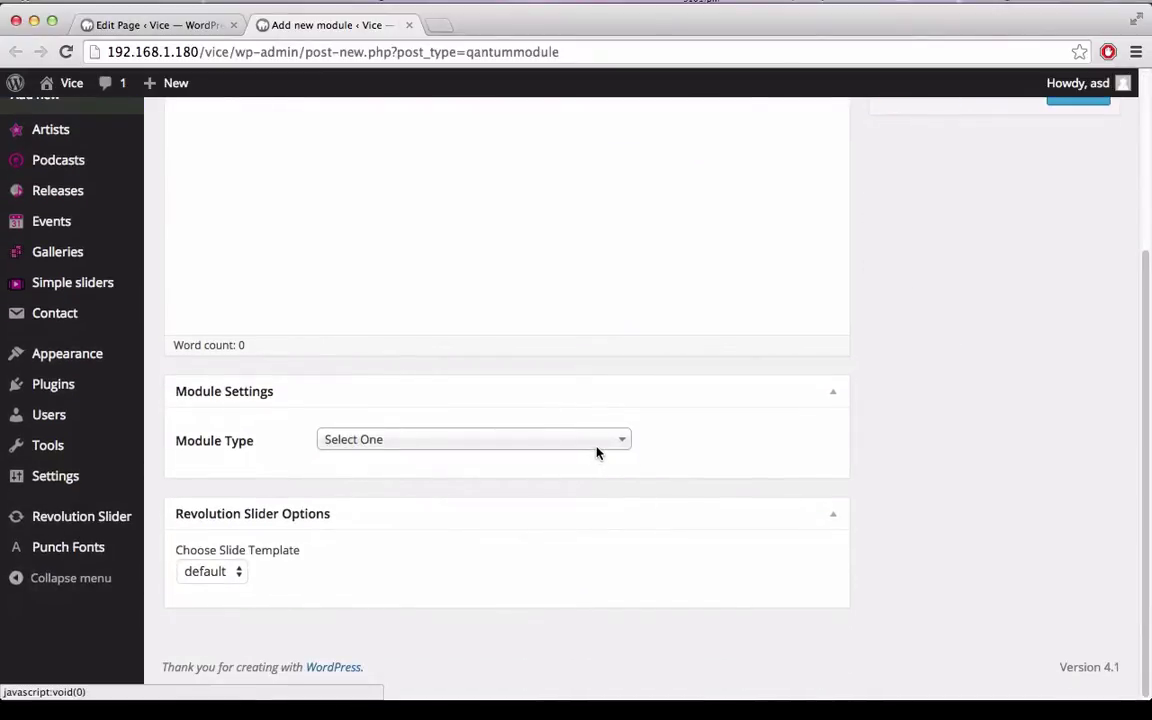
click(625, 440)
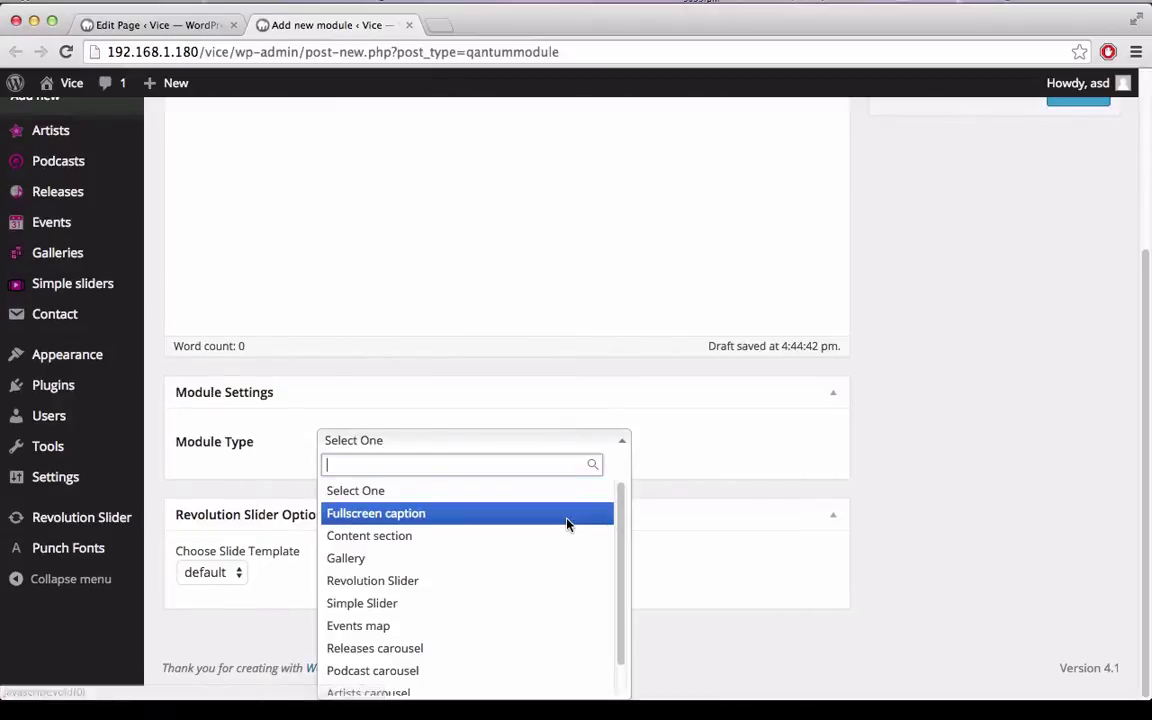
scroll(568, 524, down, 1)
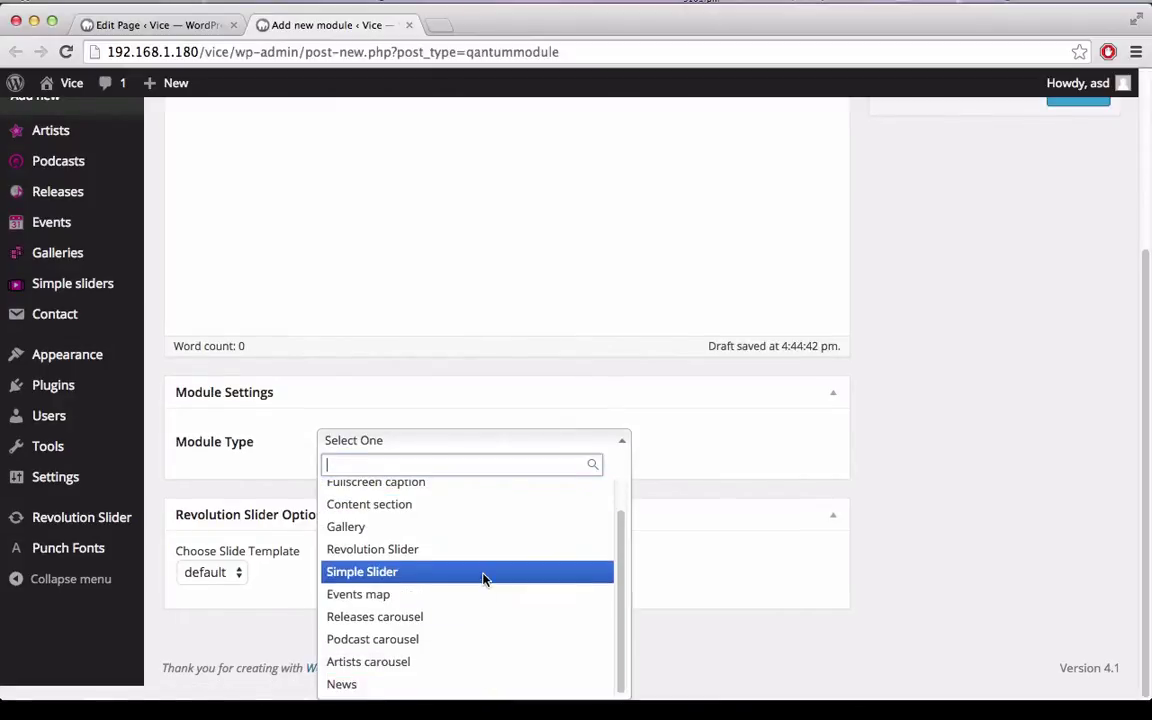
scroll(481, 578, up, 3)
scroll(483, 580, down, 1)
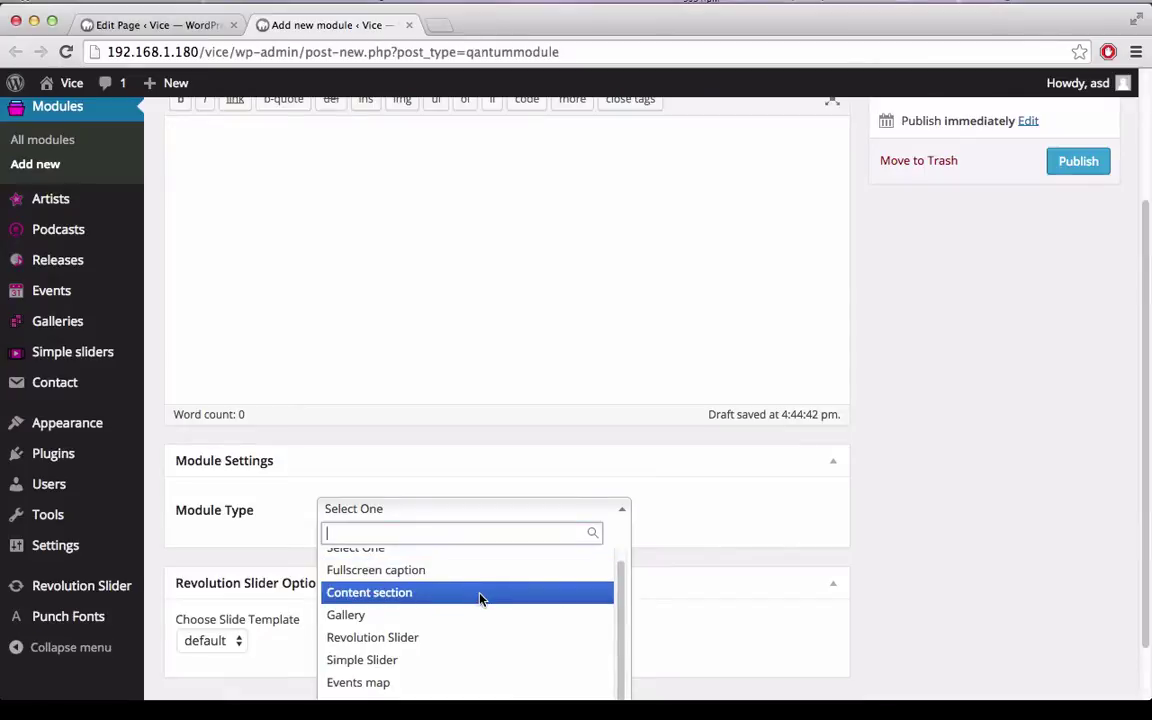
scroll(479, 628, down, 1)
scroll(478, 640, down, 1)
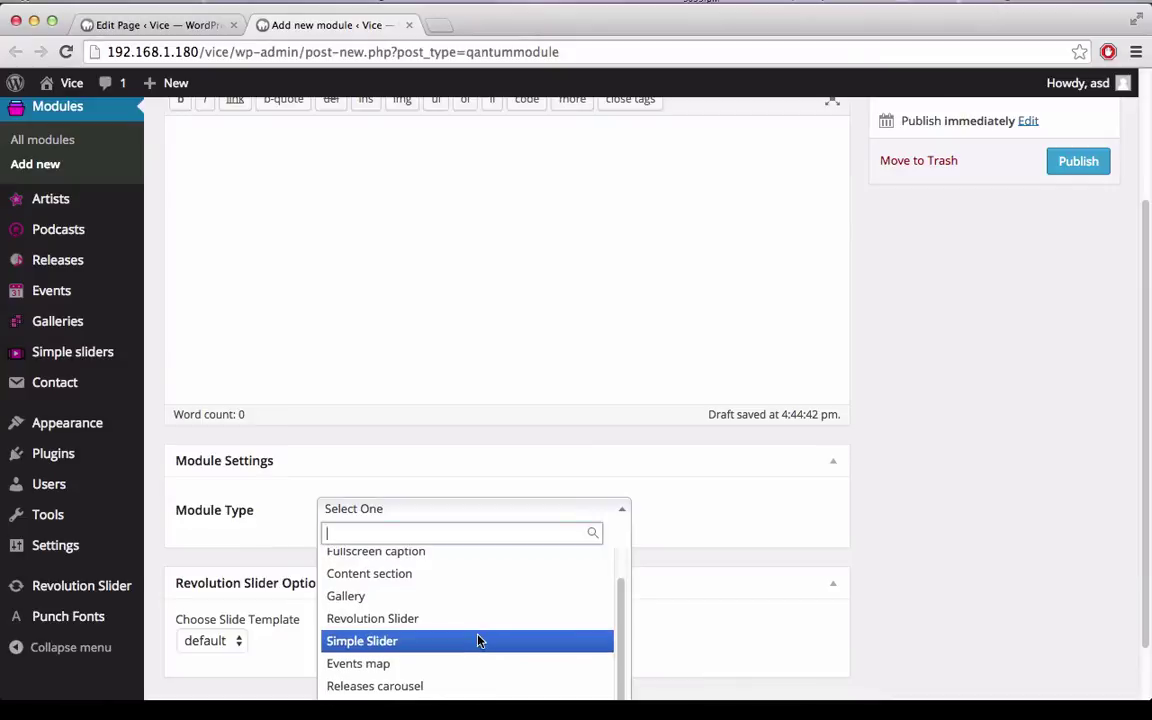
scroll(478, 640, down, 1)
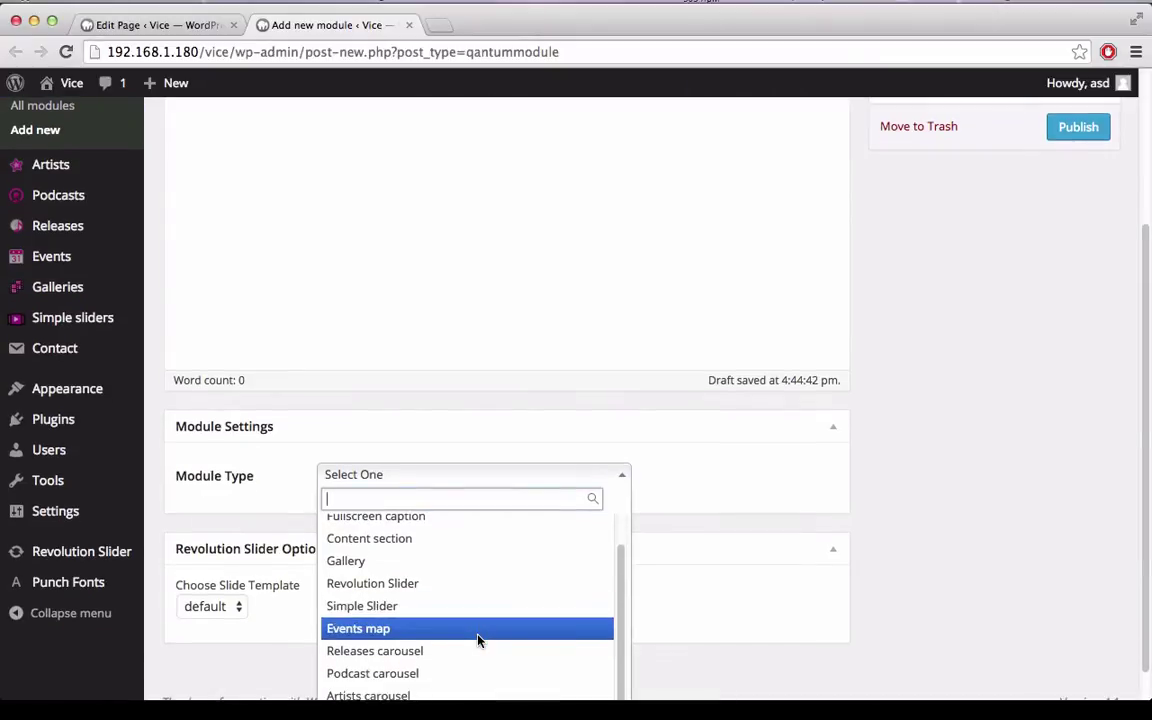
scroll(478, 638, down, 1)
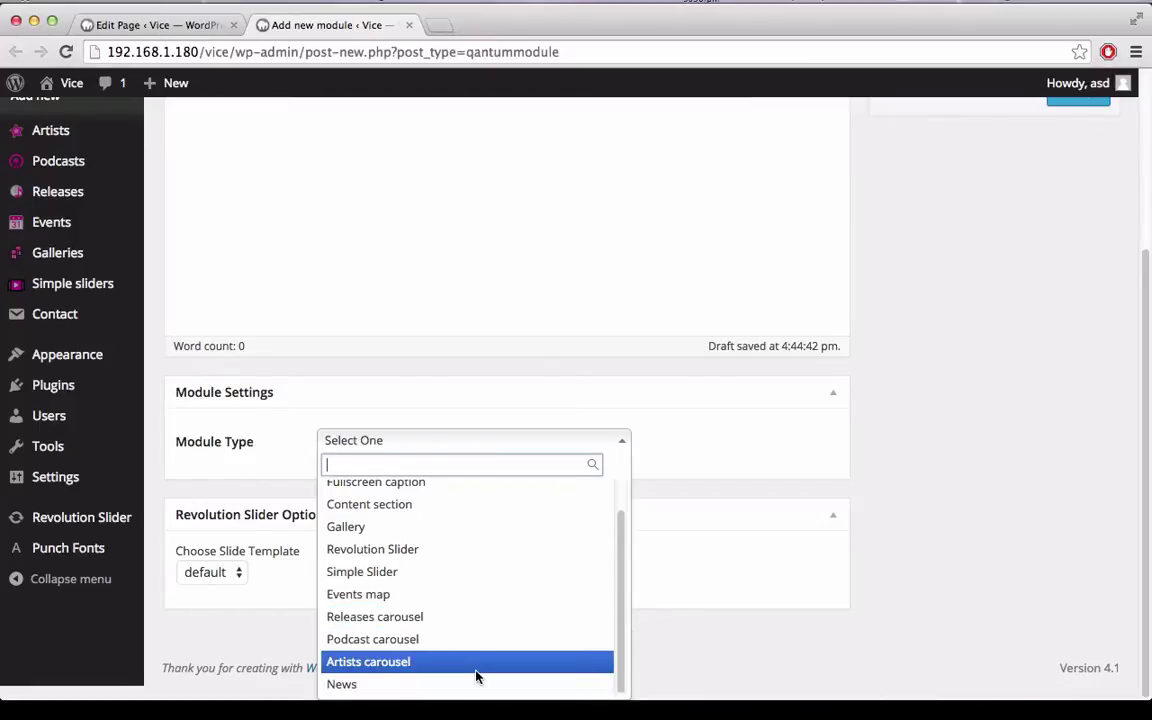
scroll(430, 603, up, 2)
scroll(431, 605, up, 2)
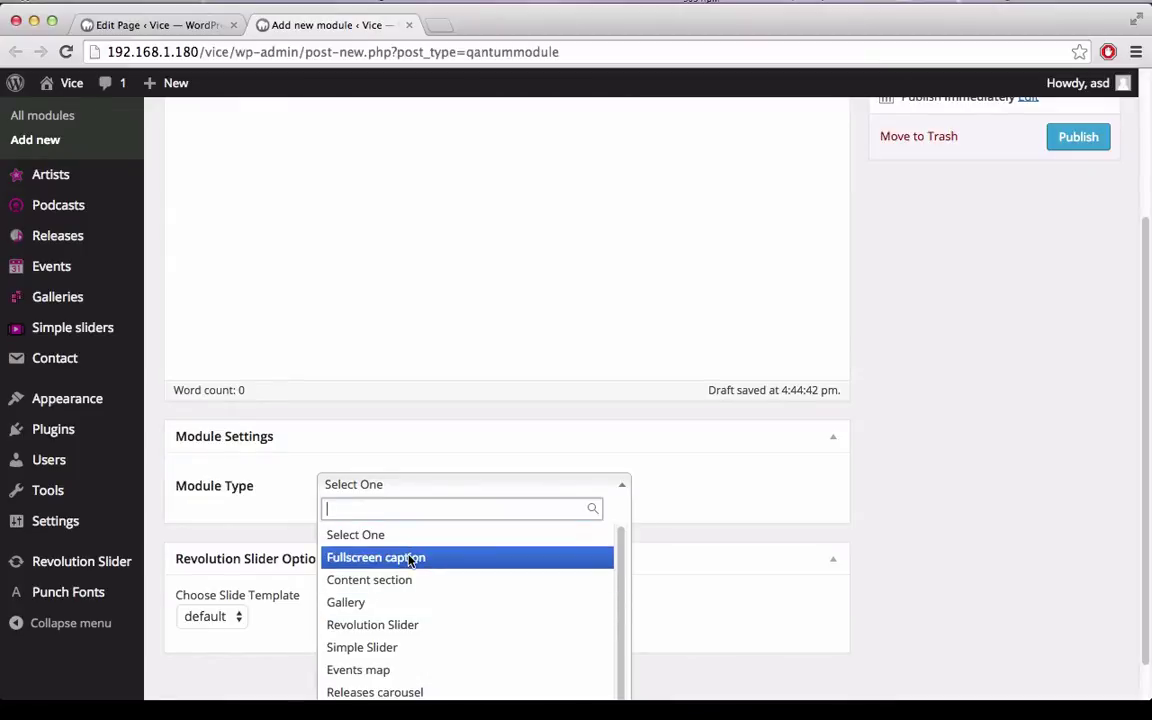
Step: Set the module type to Fullscreen caption and activate the empty content editor
click(410, 560)
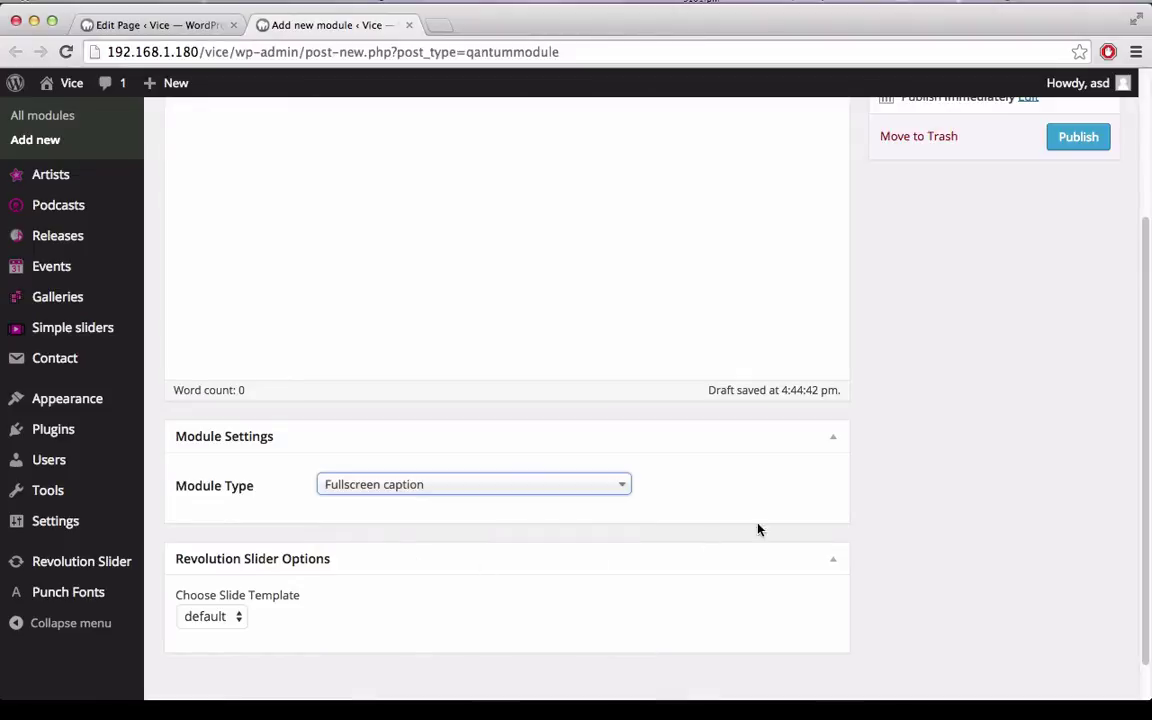
scroll(970, 507, up, 5)
scroll(970, 507, up, 1)
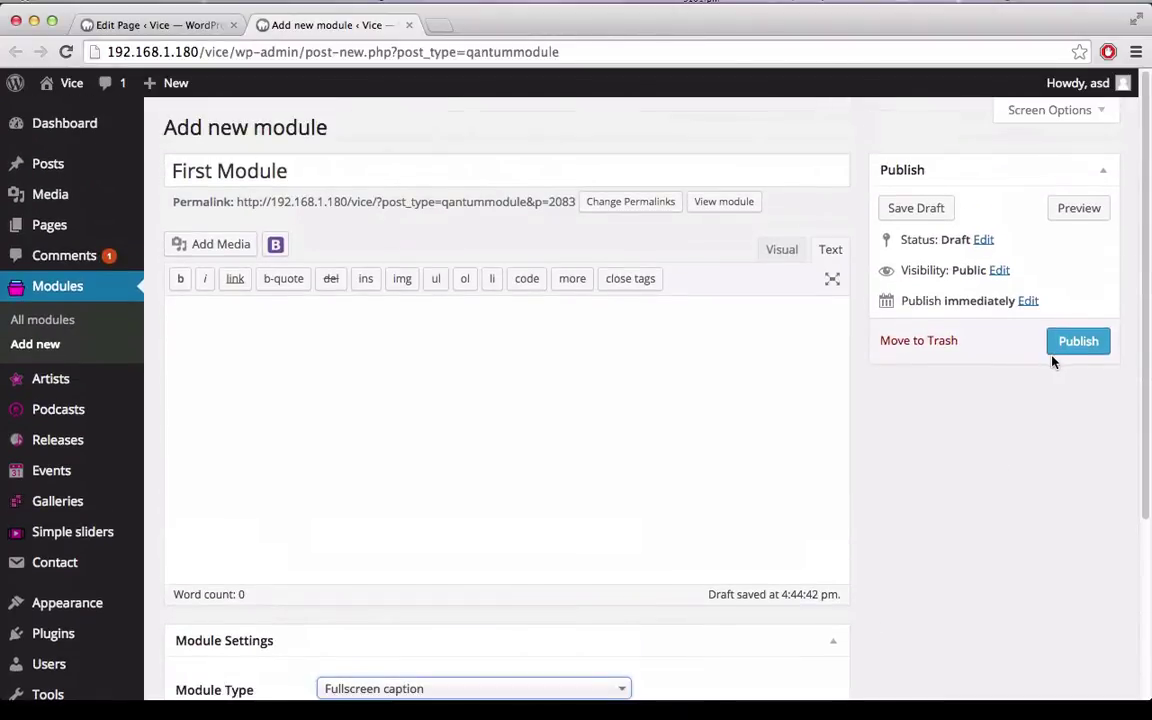
click(469, 470)
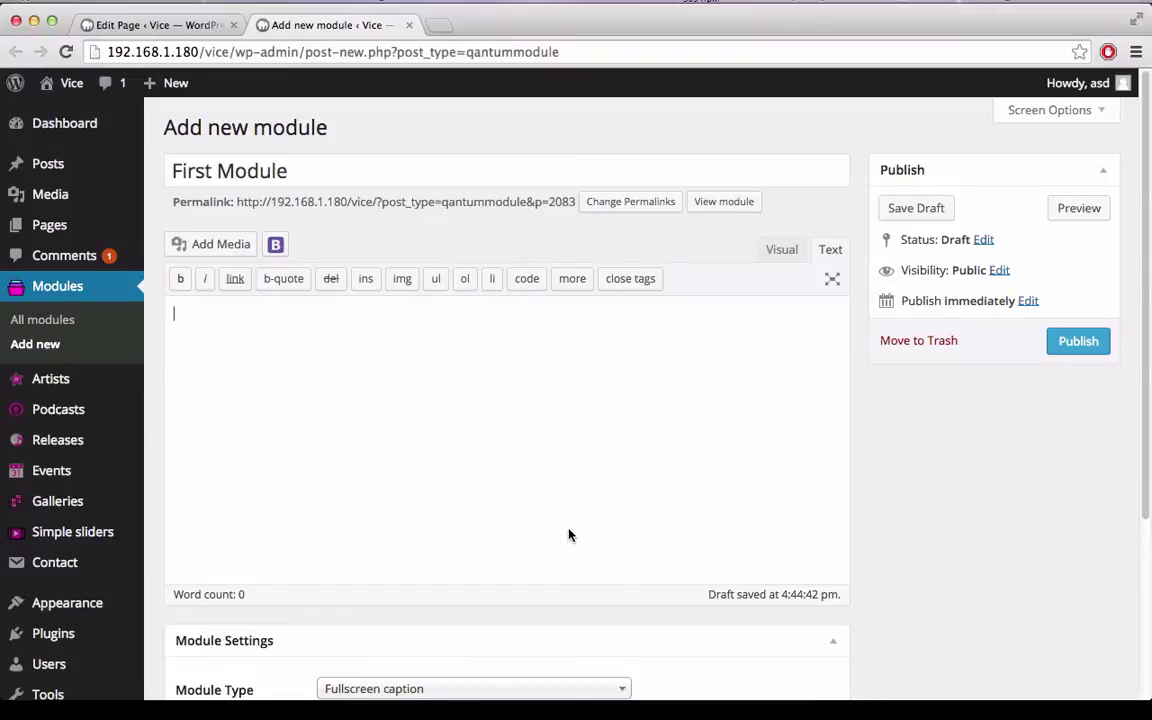
Step: Change the First Module's type to Content section
scroll(568, 535, down, 3)
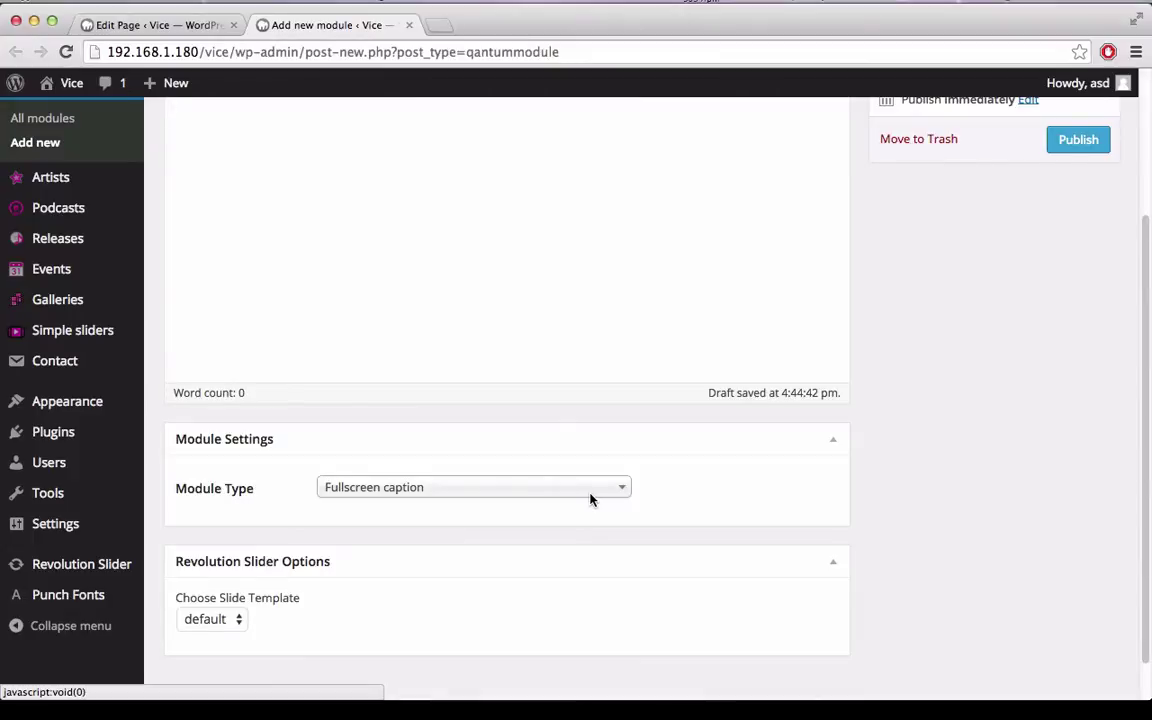
click(590, 490)
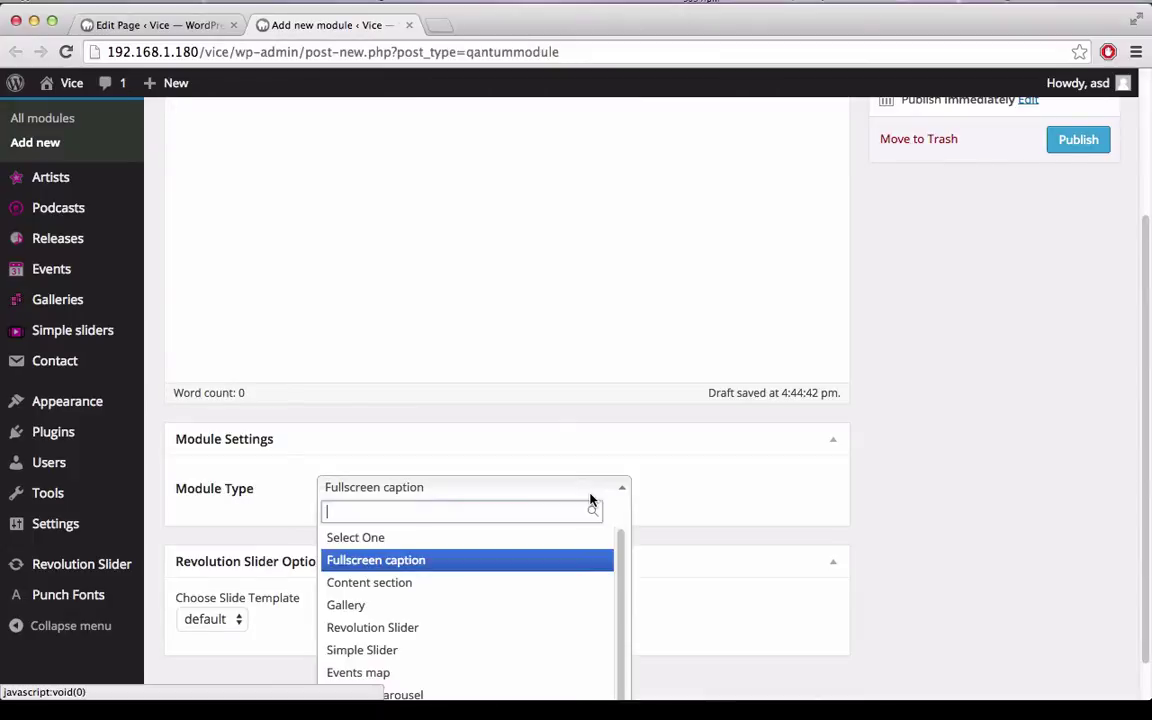
click(461, 586)
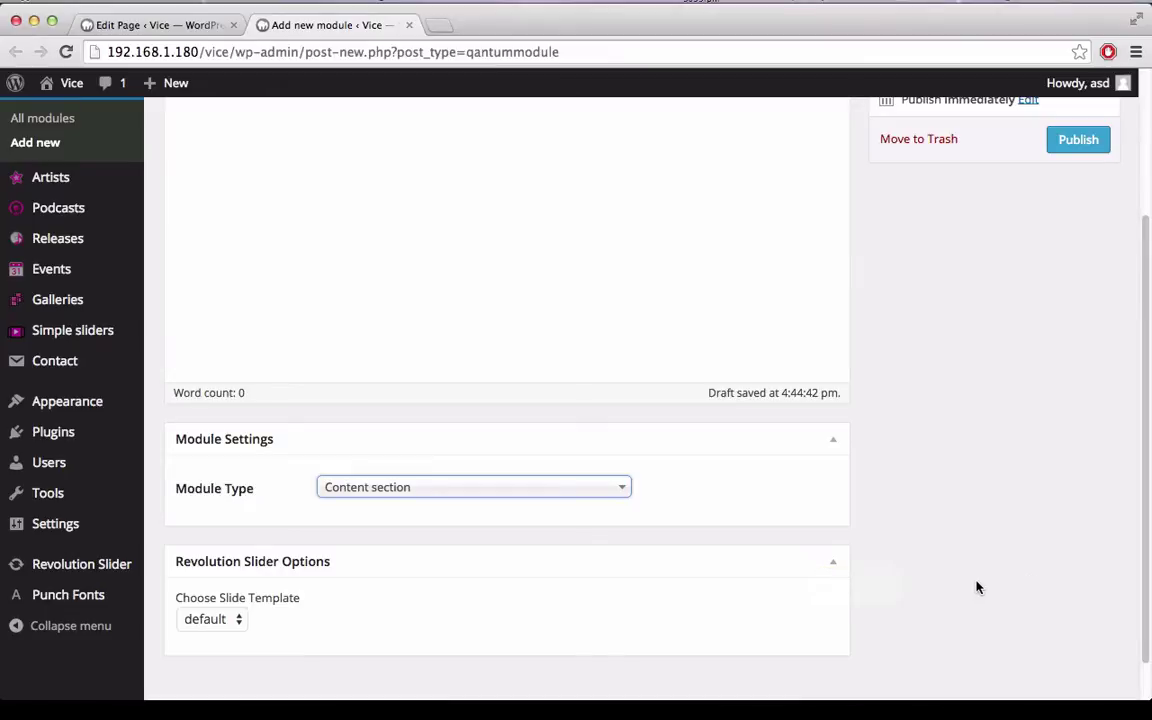
Step: Set the module type to Gallery with Main gallery as its gallery ID, and check the galleries list in a separate tab
click(525, 500)
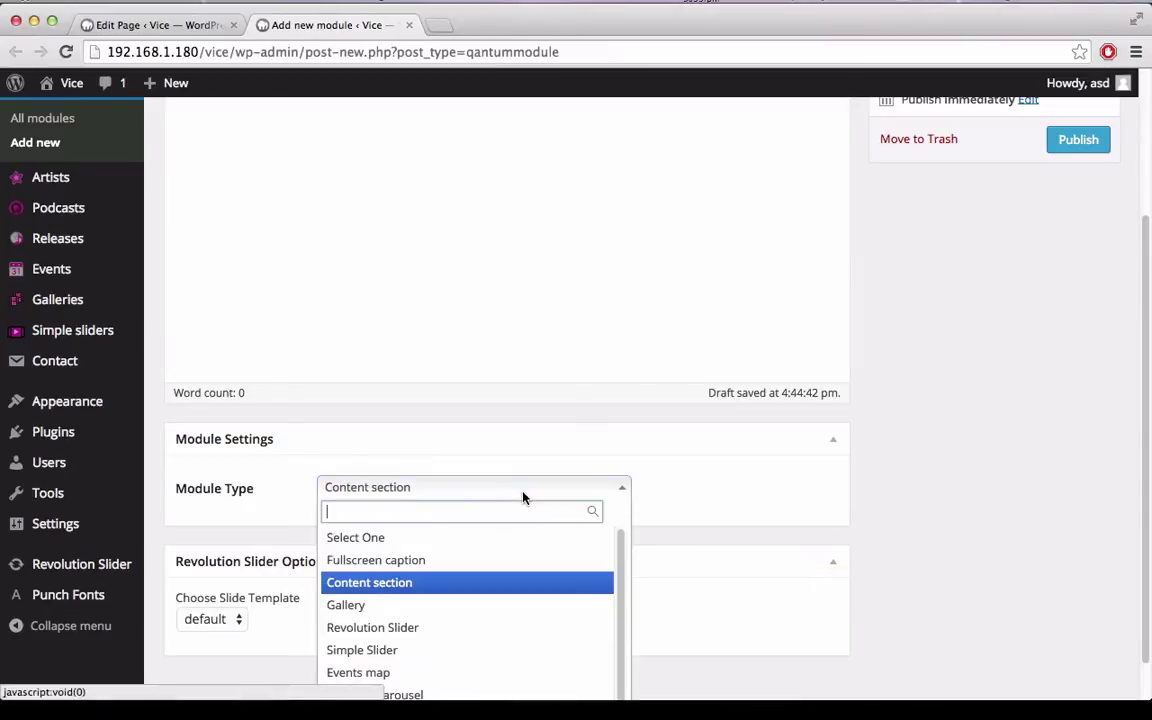
click(511, 605)
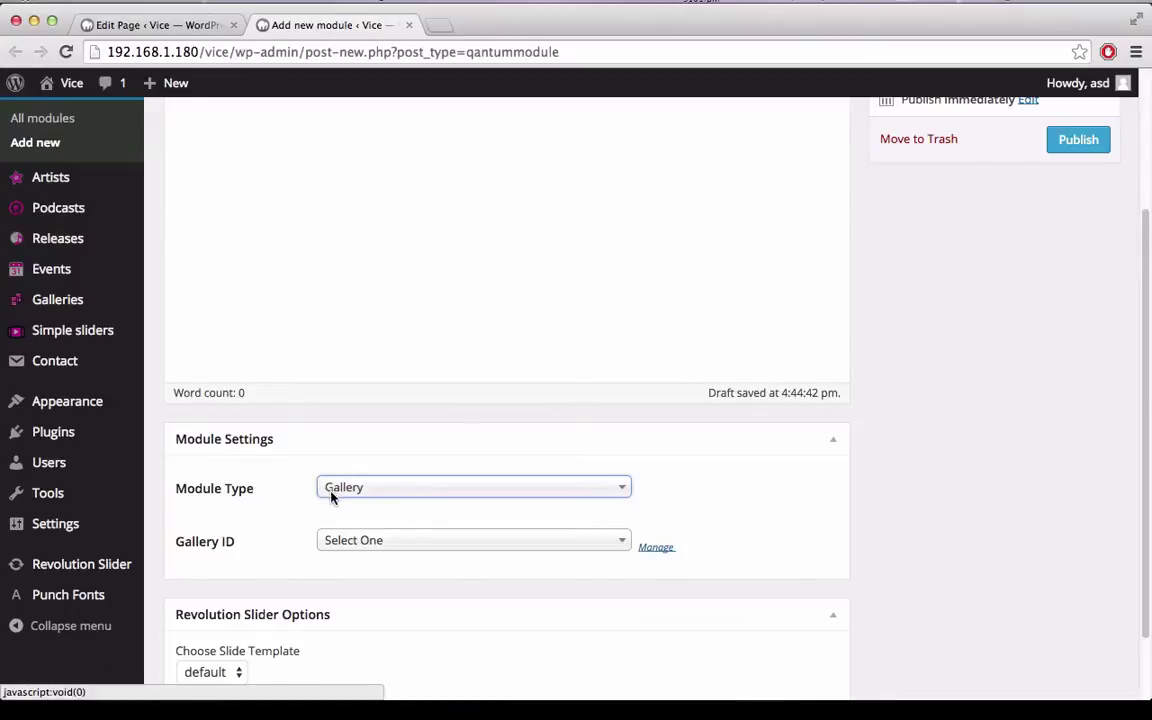
scroll(932, 505, down, 2)
click(338, 466)
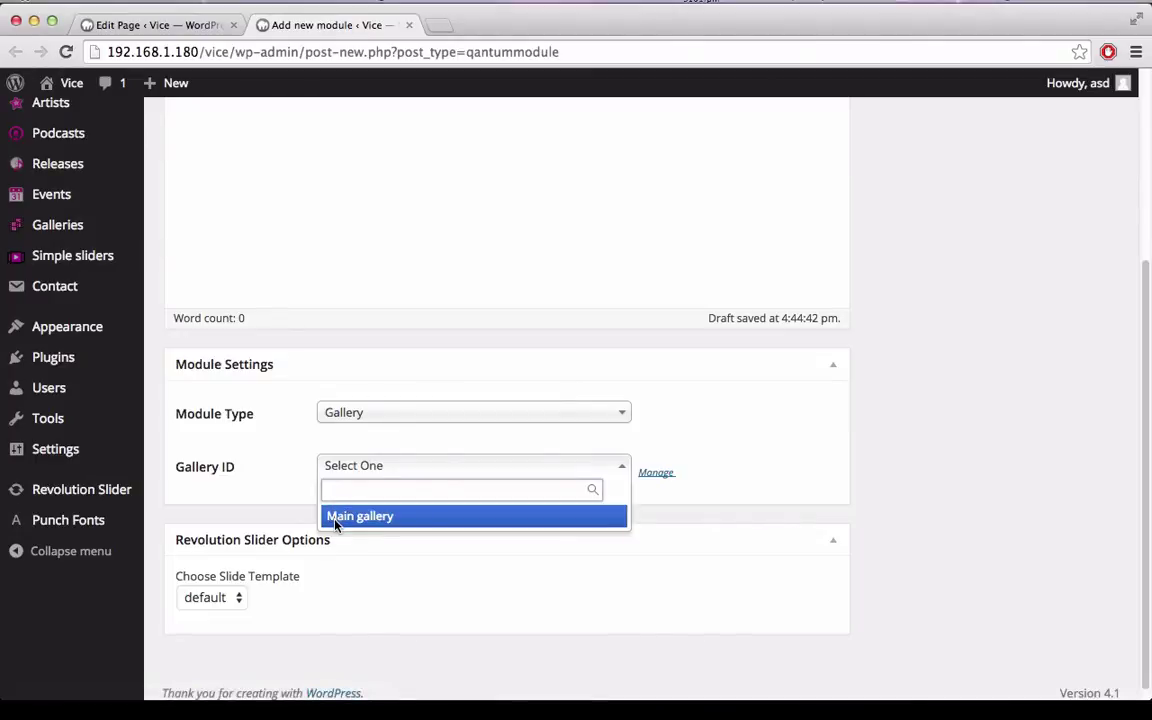
click(335, 520)
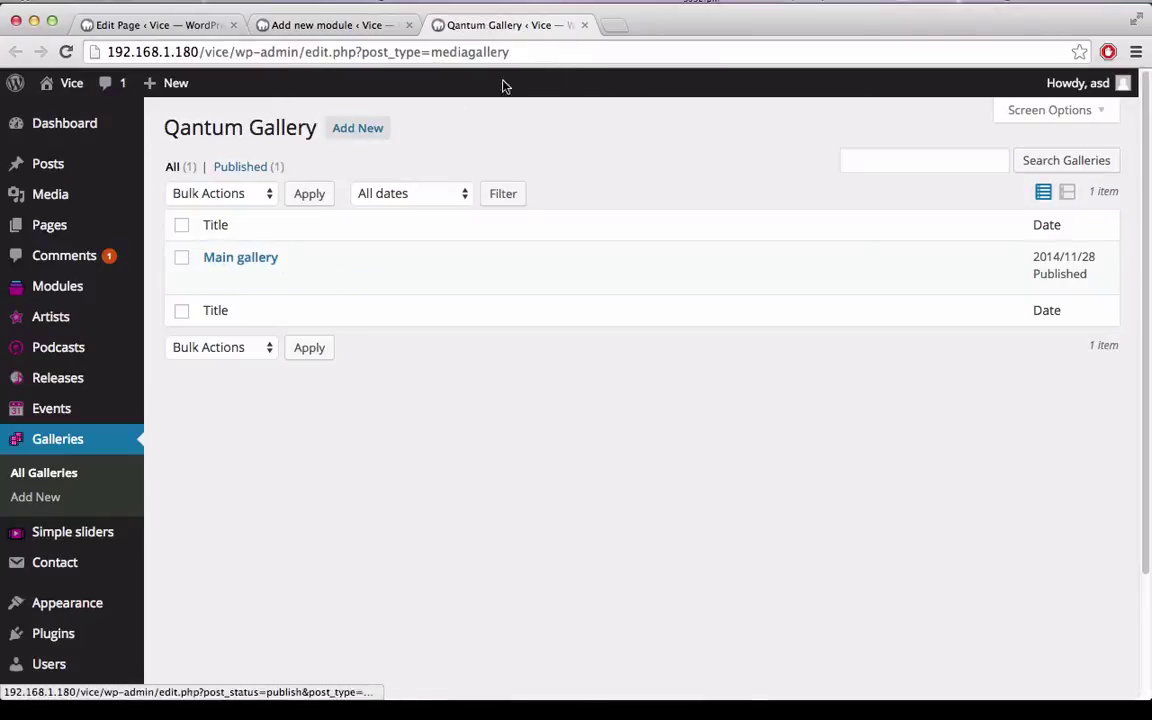
click(585, 25)
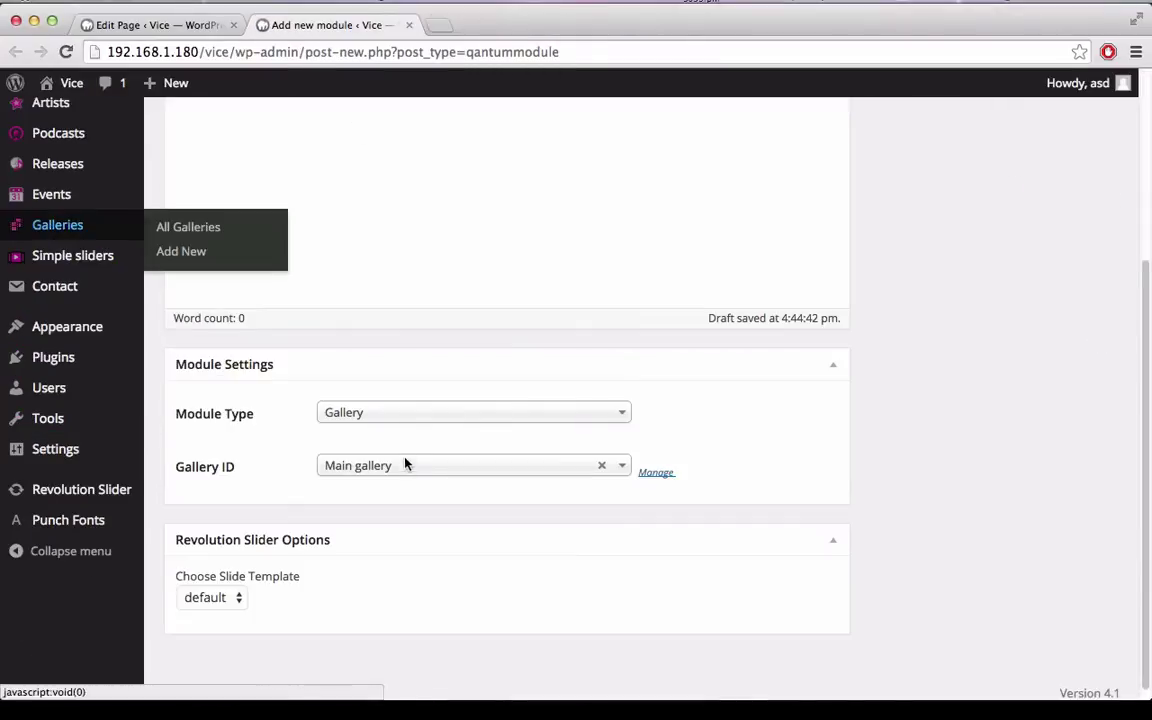
Step: Switch the module type to Revolution Slider and review its slider ID or YouTube URL field
click(580, 418)
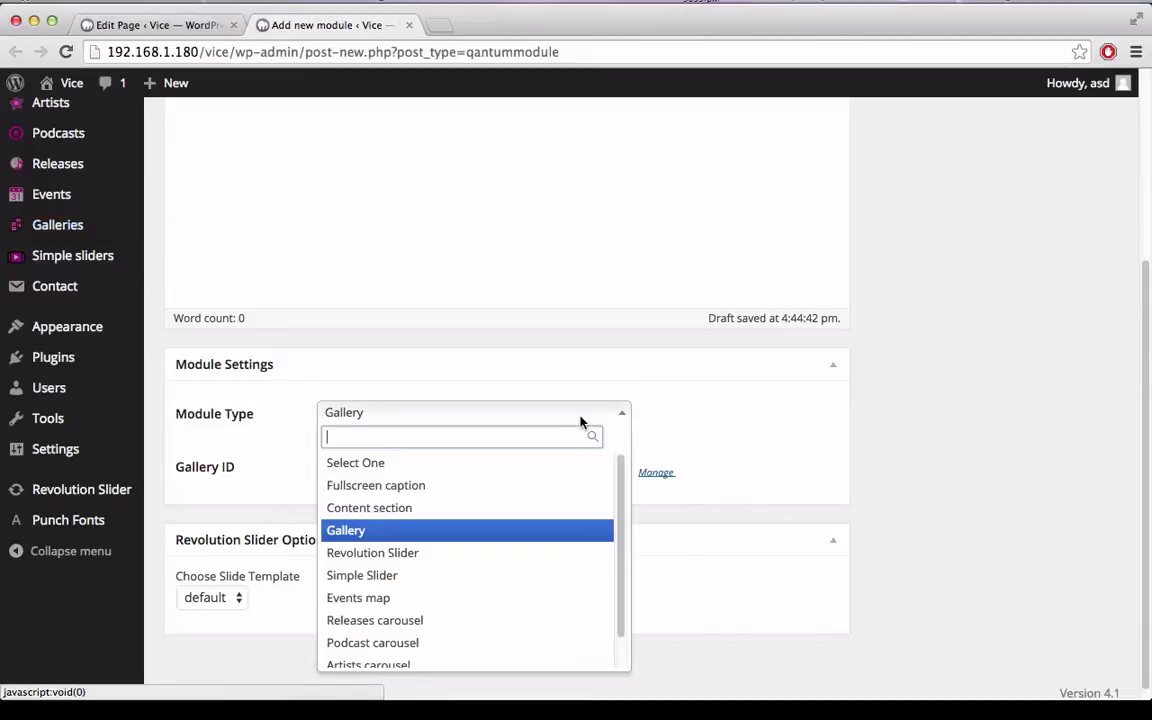
click(390, 561)
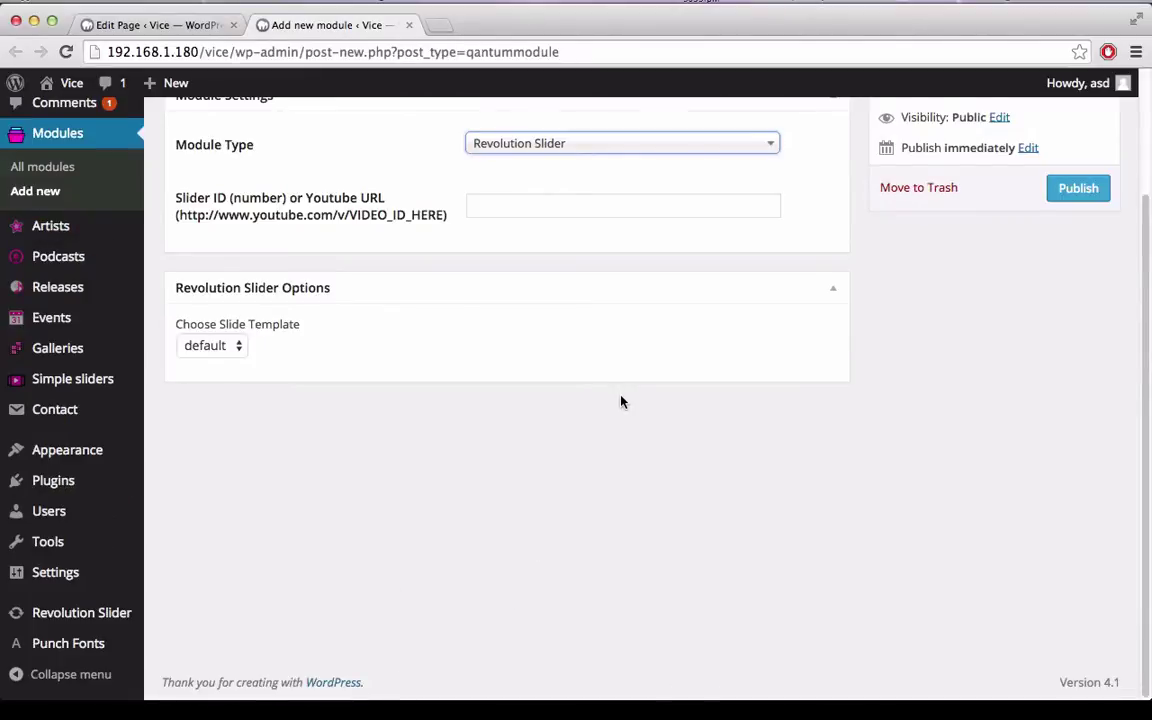
scroll(620, 401, up, 2)
scroll(620, 401, up, 1)
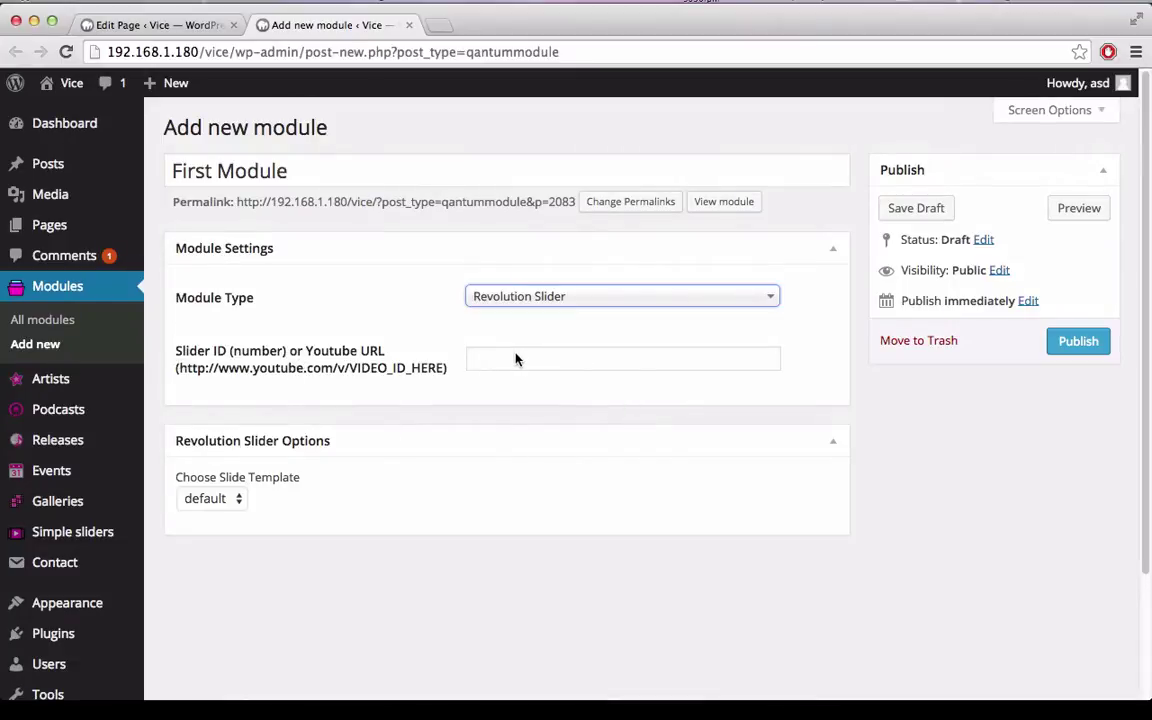
Step: Change the module type to Simple Slider and review the sliders available for its slider ID
click(614, 296)
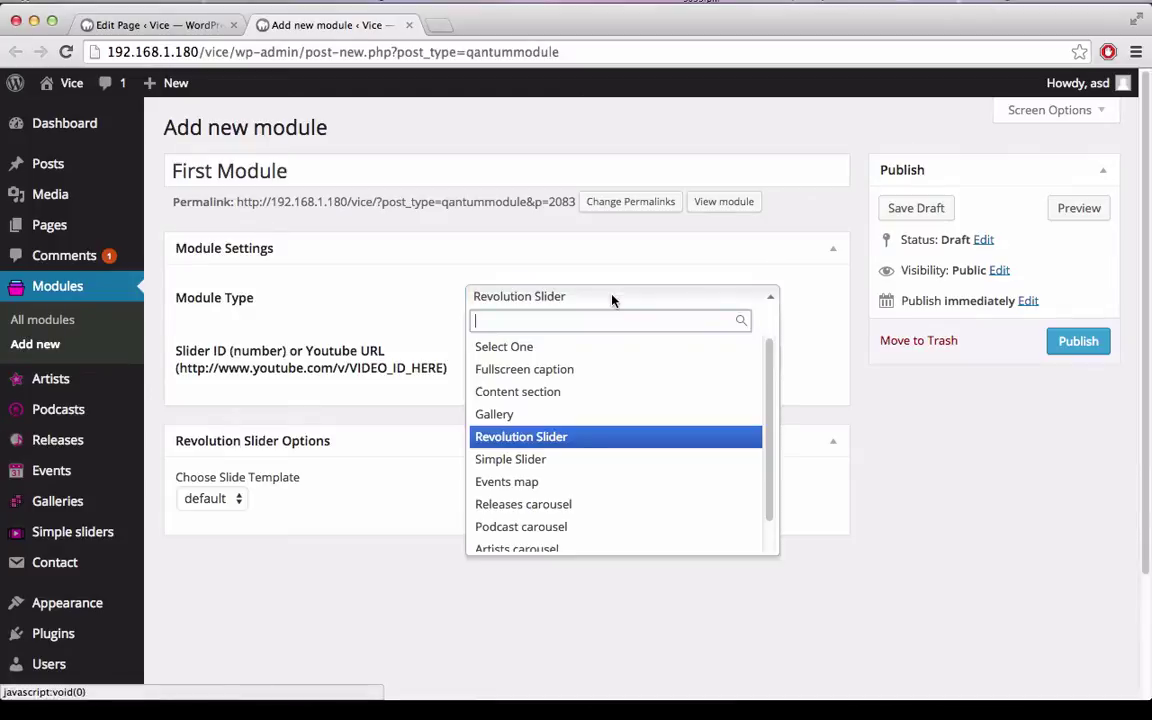
click(517, 462)
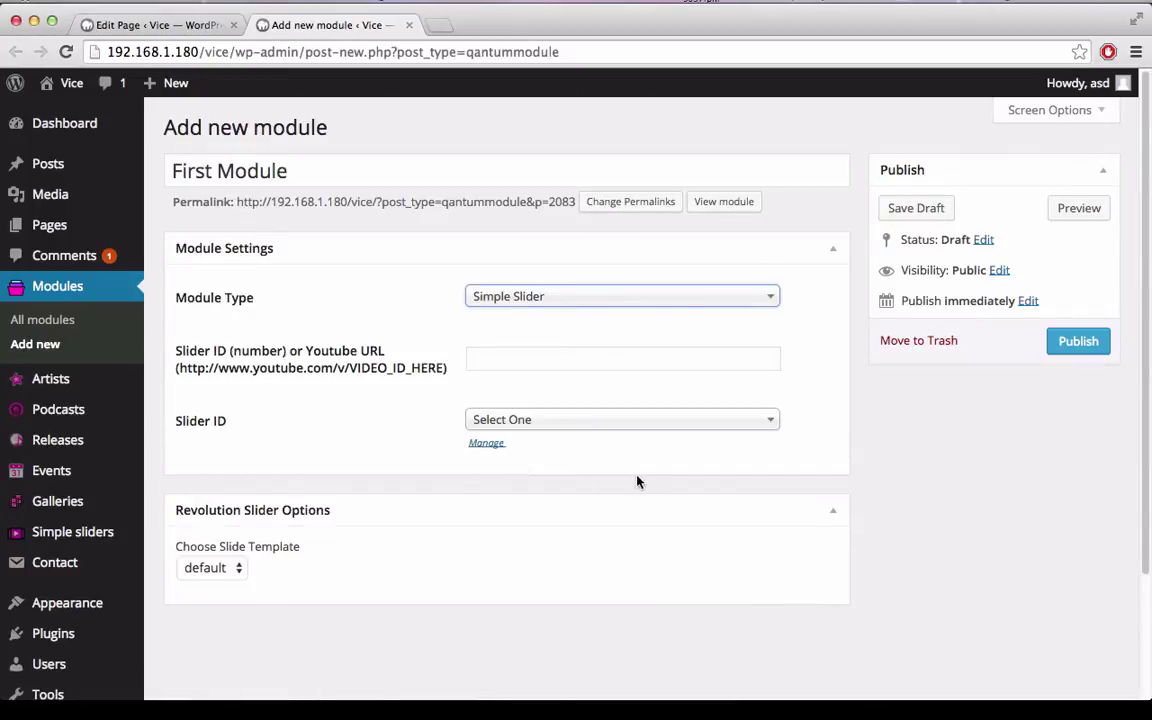
scroll(301, 458, down, 1)
click(564, 369)
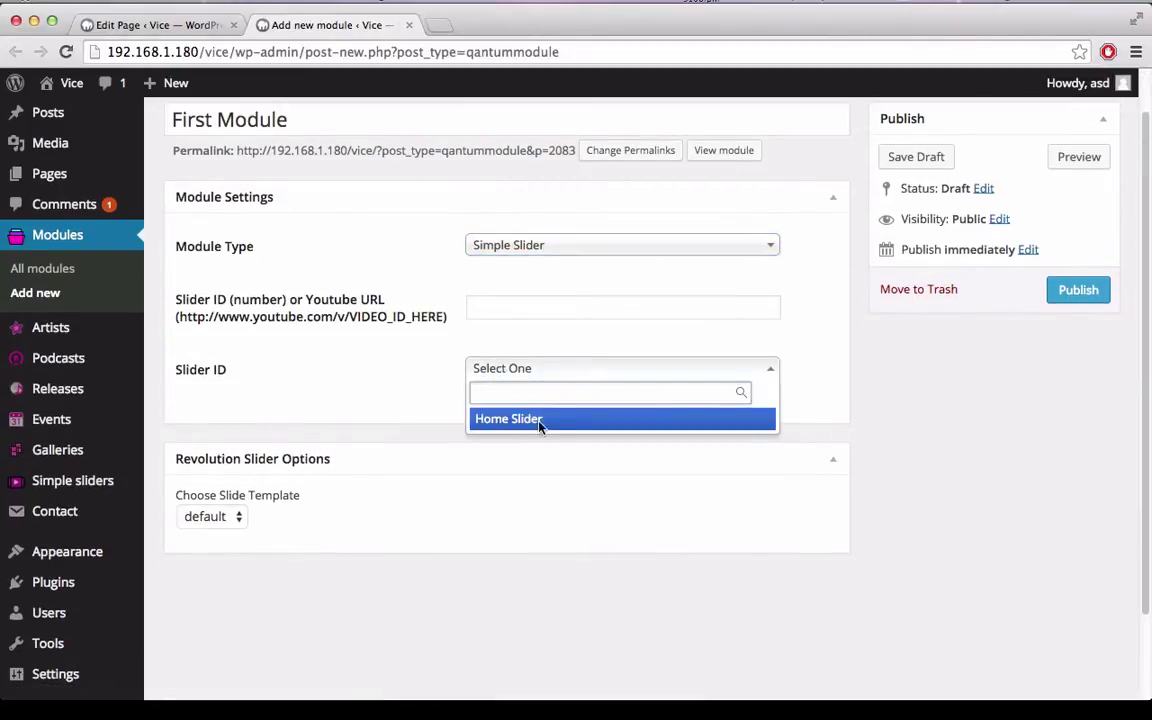
scroll(160, 540, down, 1)
scroll(167, 578, down, 1)
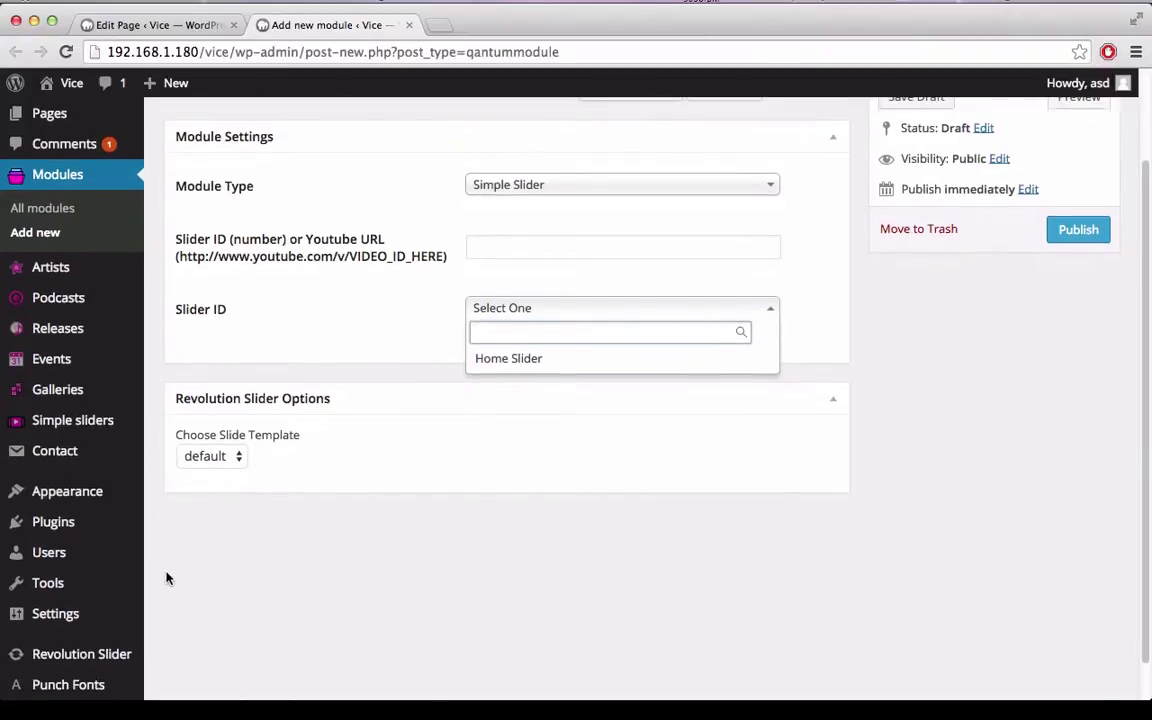
mouse_move(90, 428)
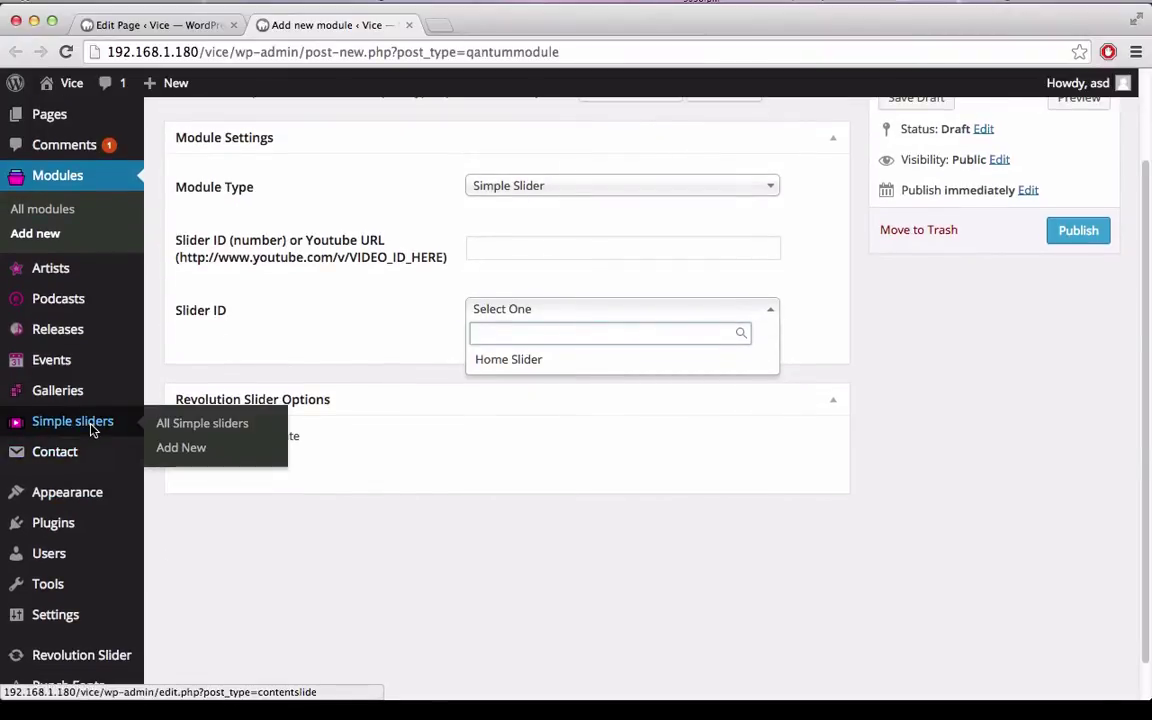
Step: Set the module type to Events map and review the choices for its elements quantity
scroll(994, 479, up, 3)
click(570, 266)
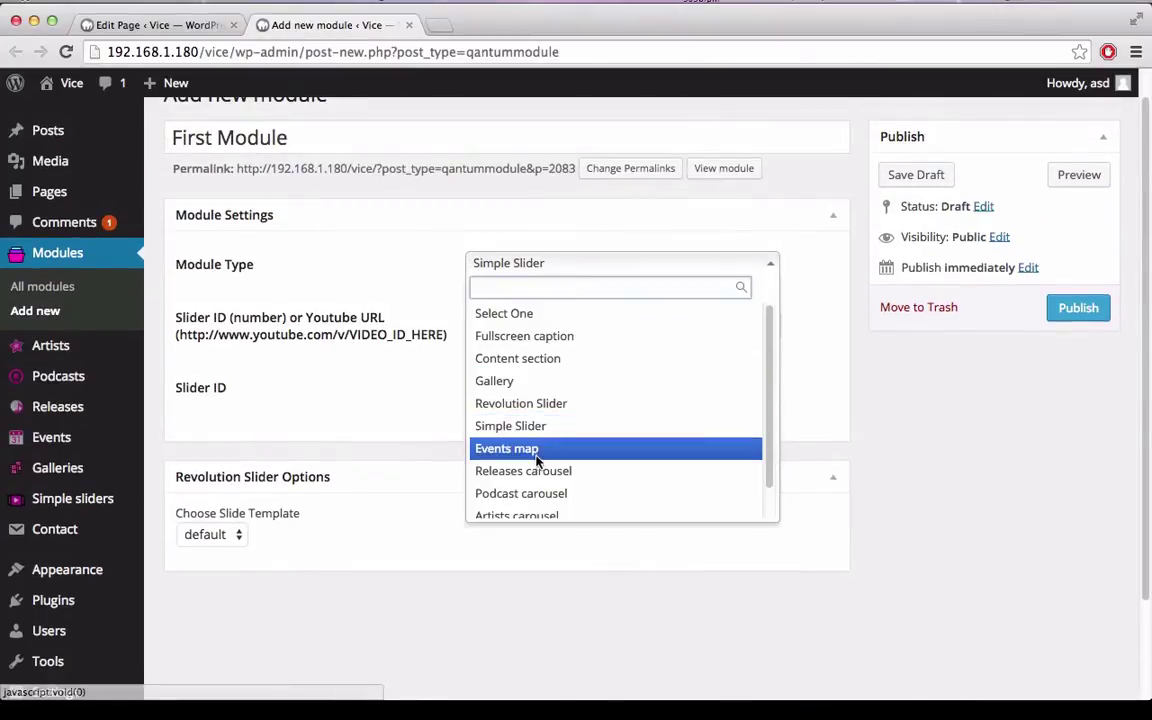
click(520, 448)
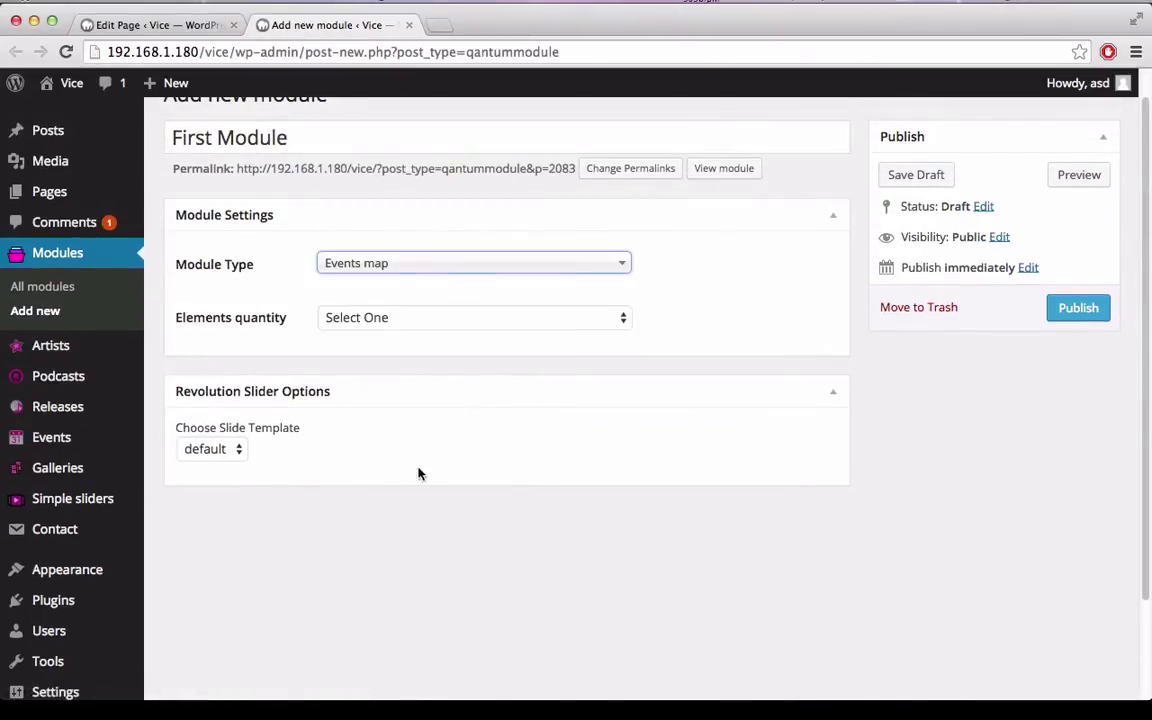
click(390, 318)
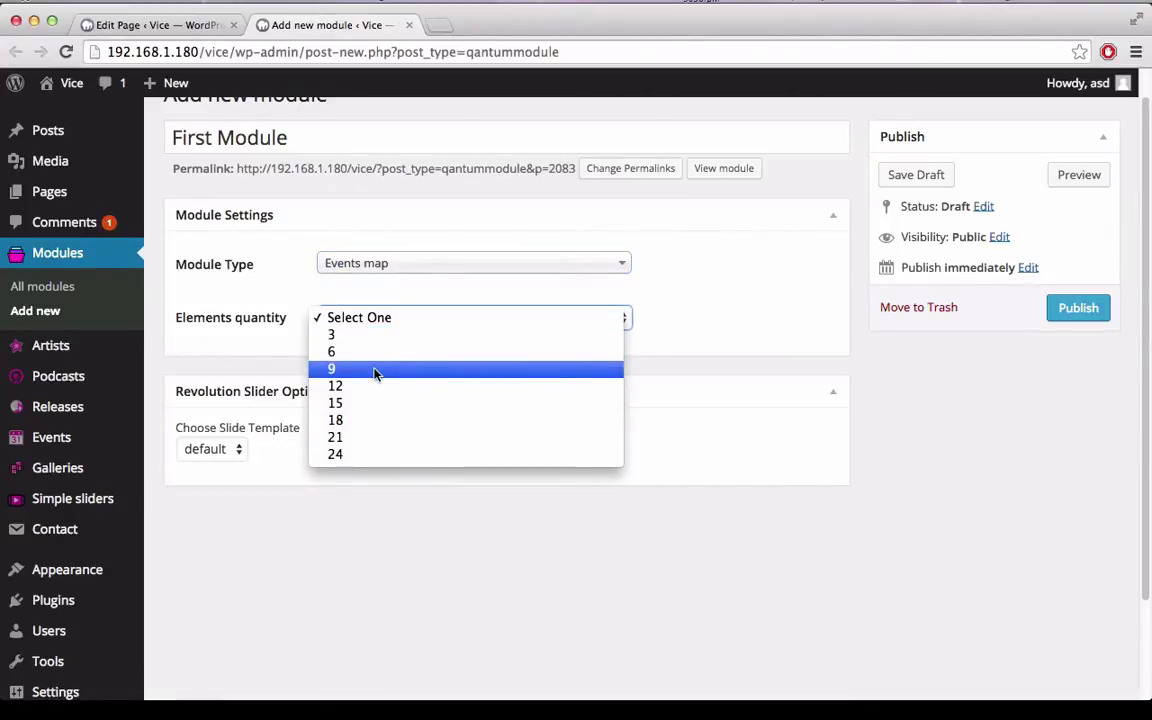
Step: Switch the module type to Releases carousel, followed by Podcast carousel
click(470, 263)
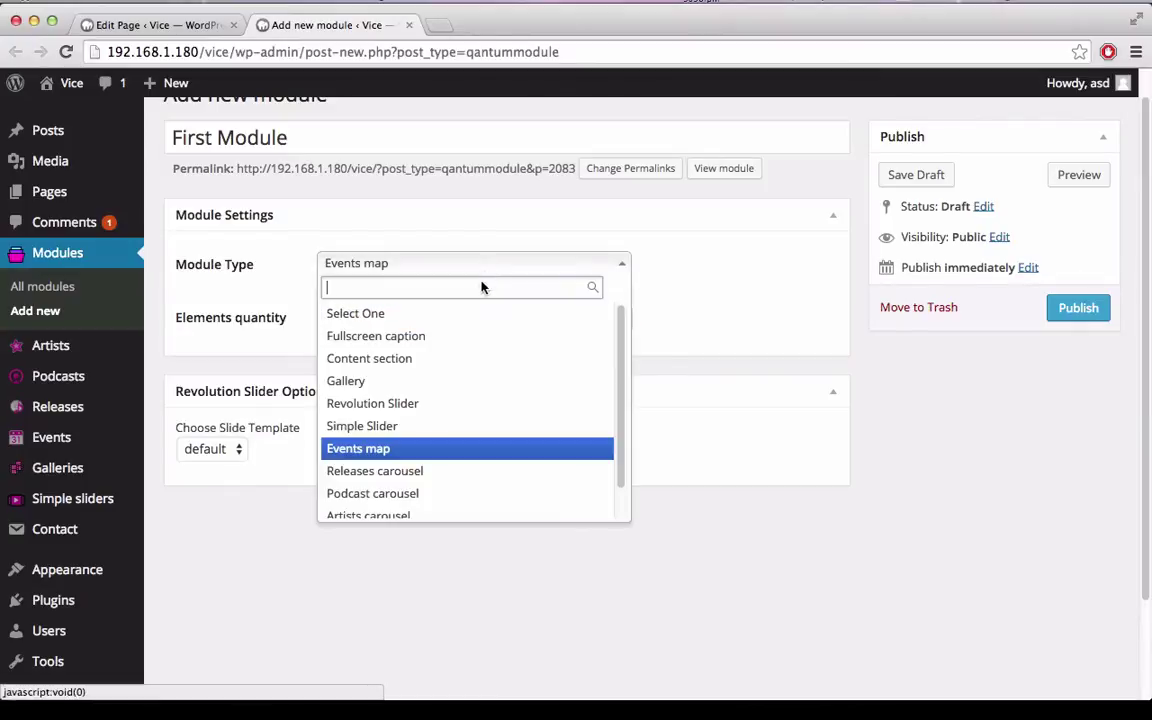
click(472, 471)
click(378, 264)
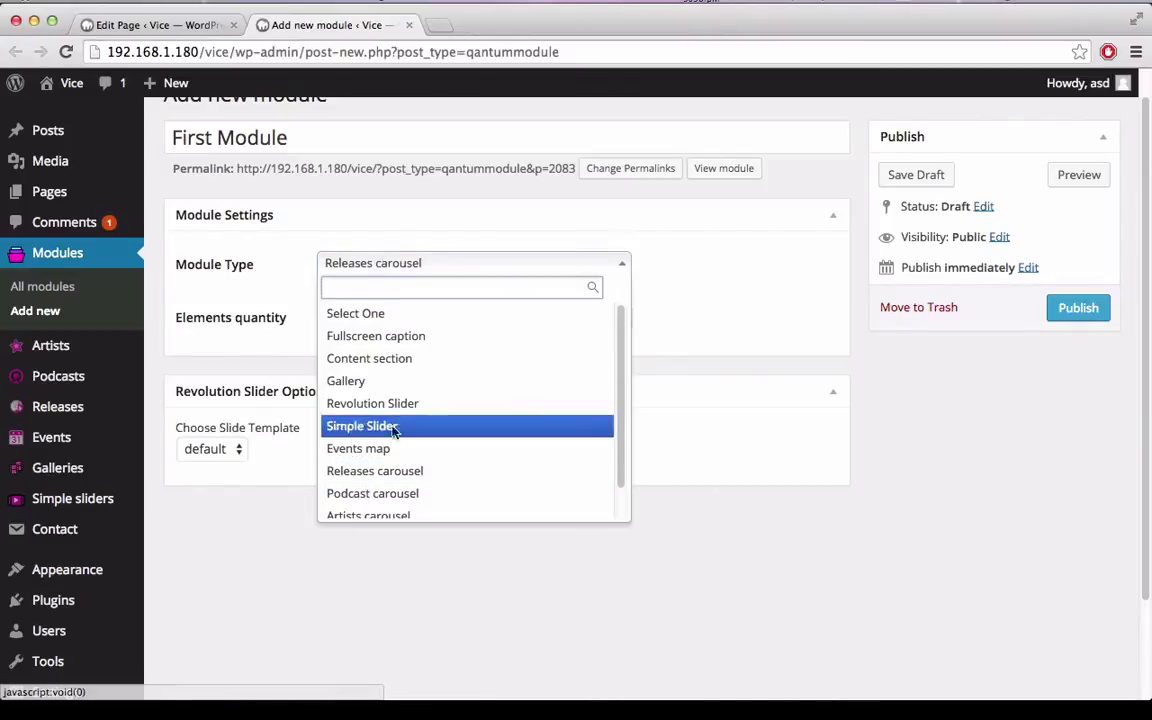
click(397, 500)
Step: Set the First Module's type to Artists carousel
click(381, 262)
scroll(407, 433, down, 1)
click(411, 484)
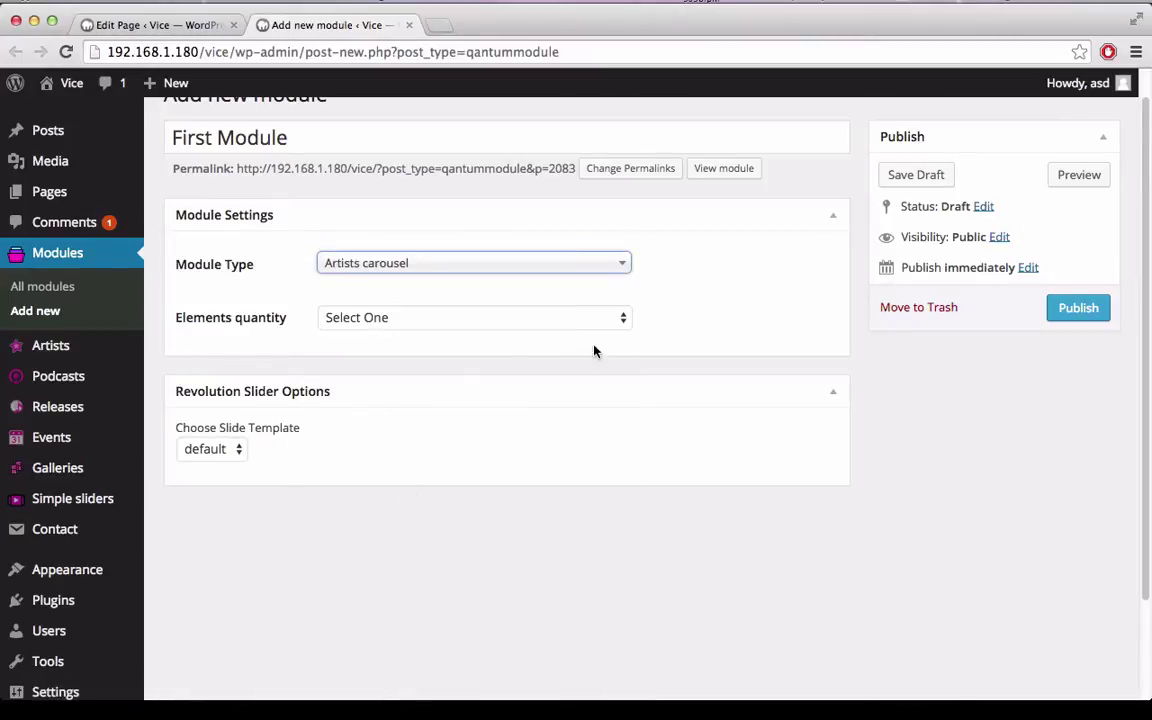
click(475, 266)
scroll(522, 410, down, 1)
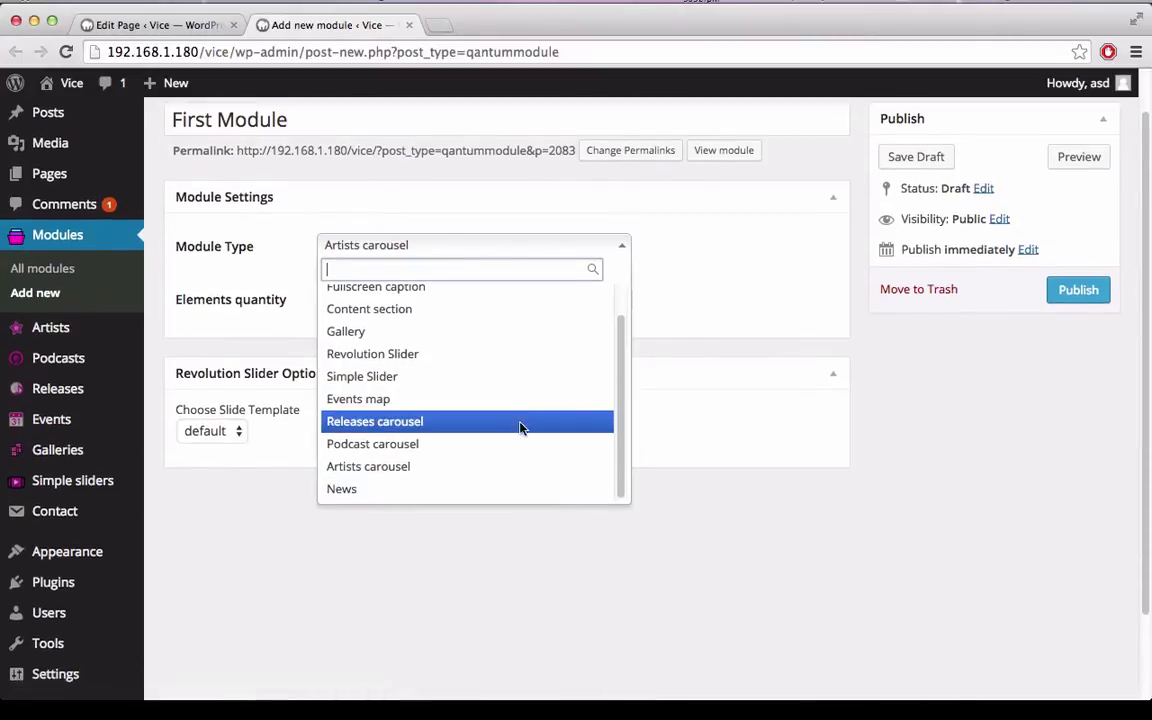
click(1034, 409)
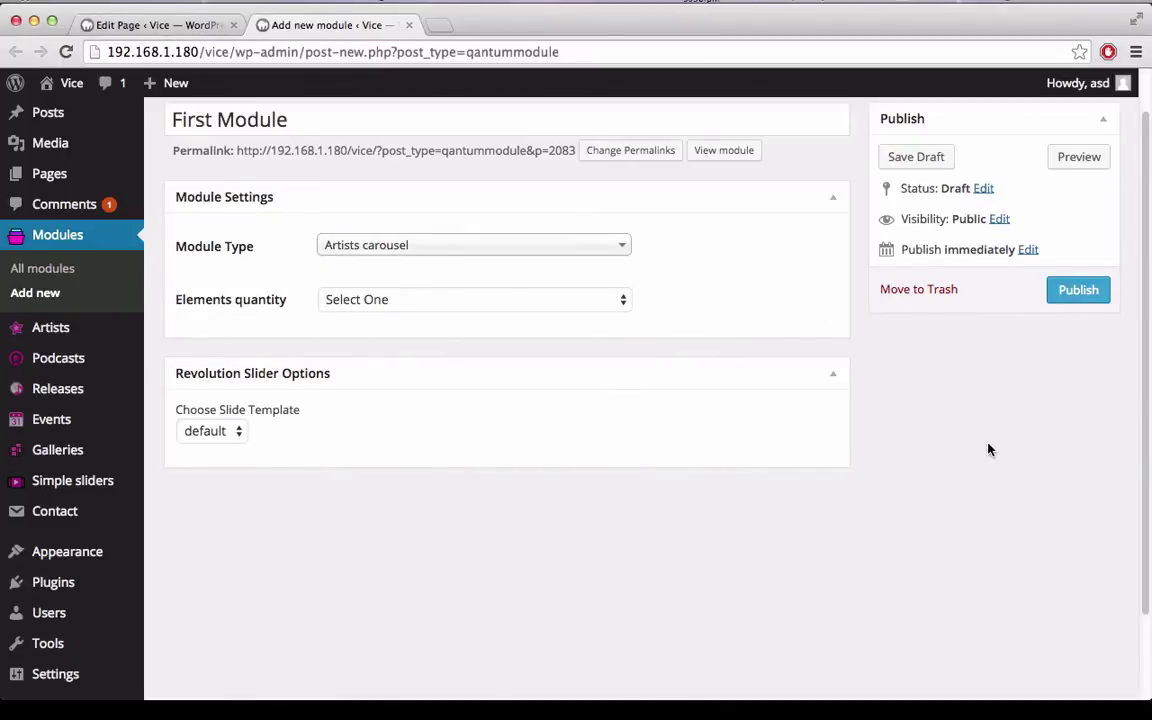
scroll(988, 450, up, 2)
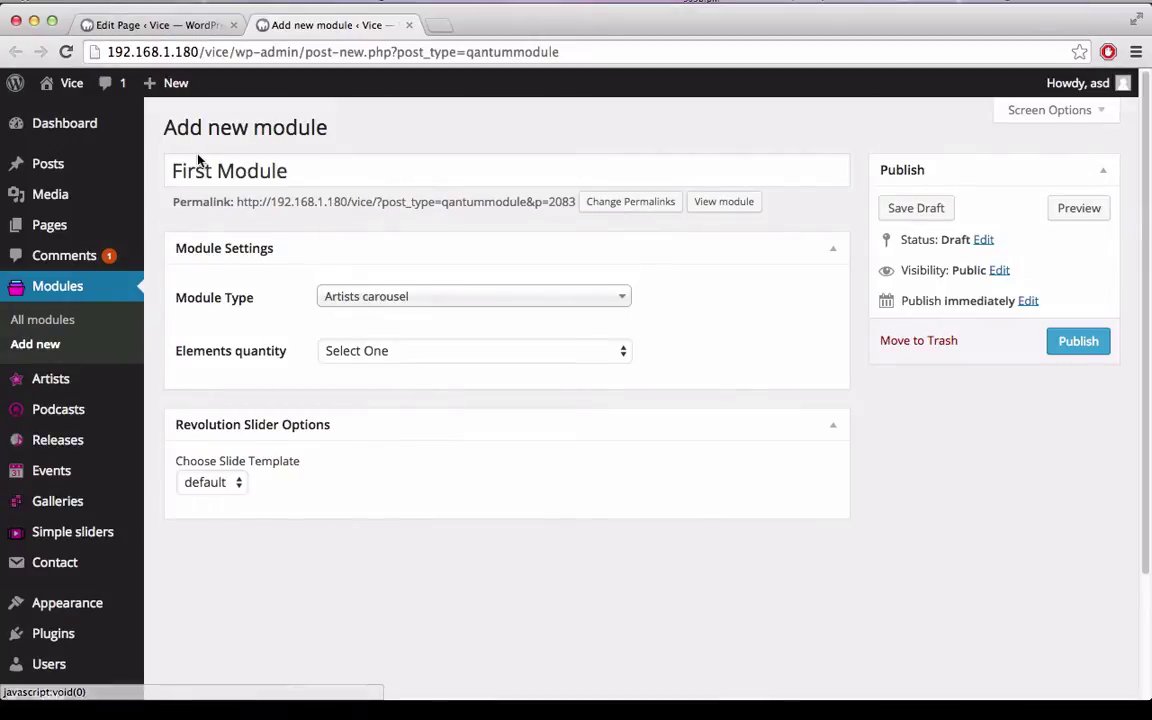
Step: Set the First Module's type to Gallery with Main gallery as its gallery ID, and publish the module
click(350, 292)
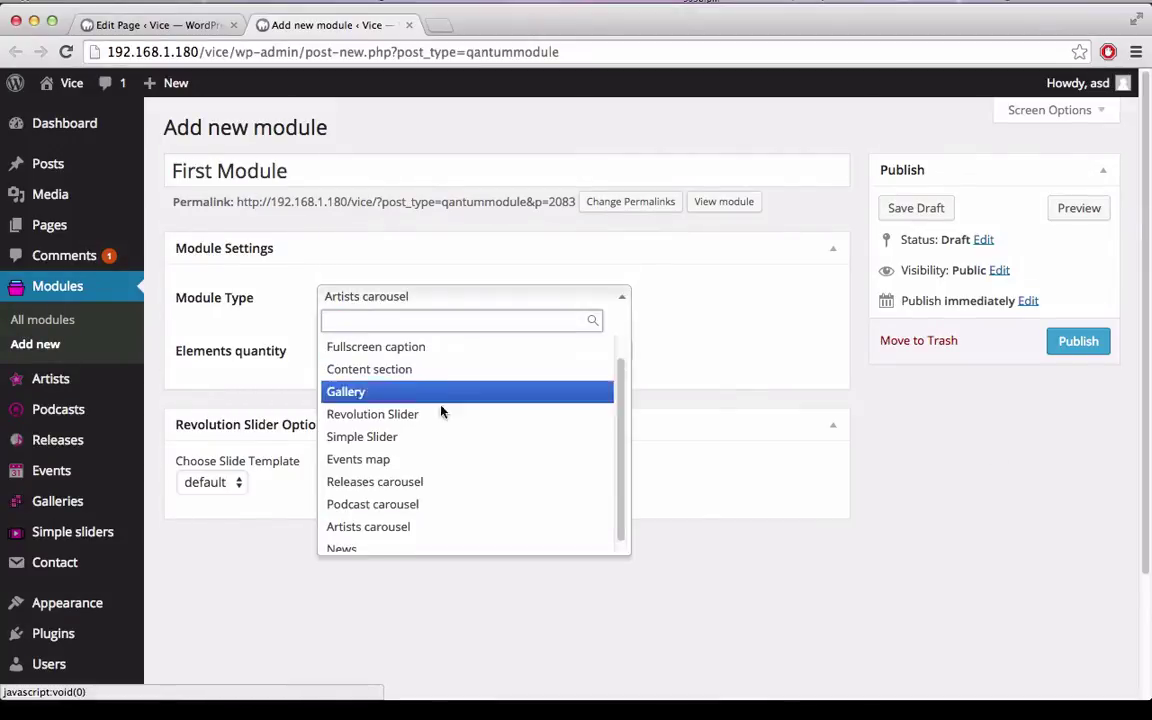
scroll(442, 411, up, 2)
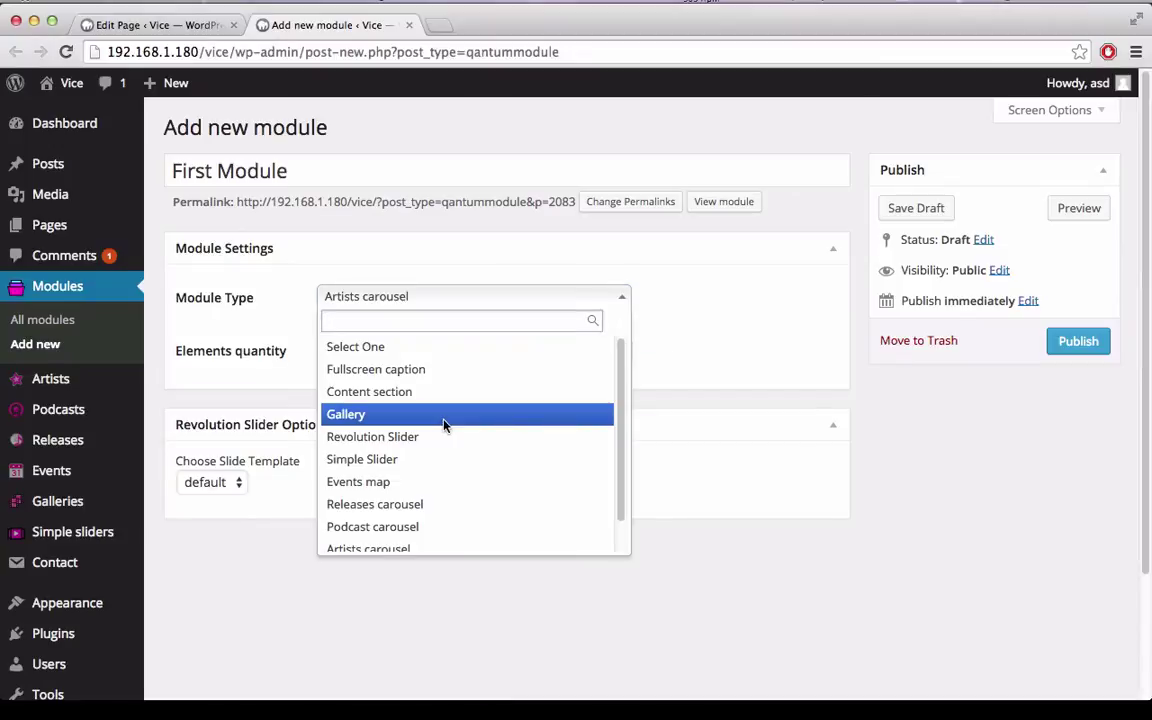
click(442, 415)
click(350, 352)
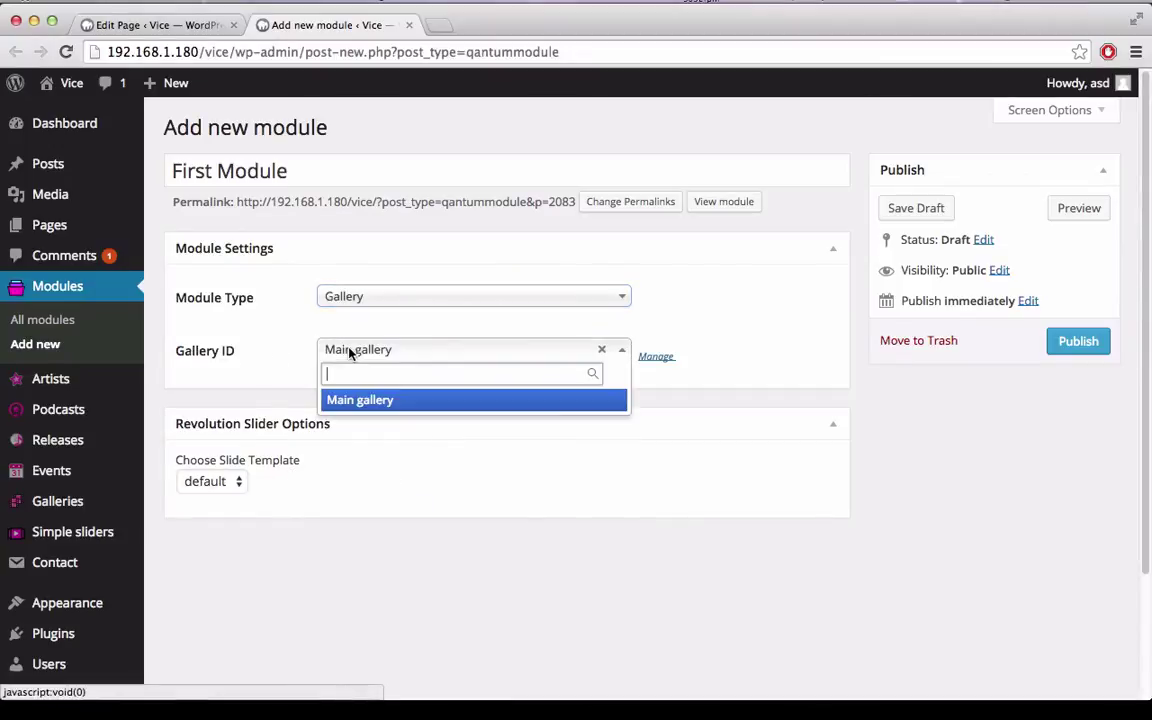
click(357, 402)
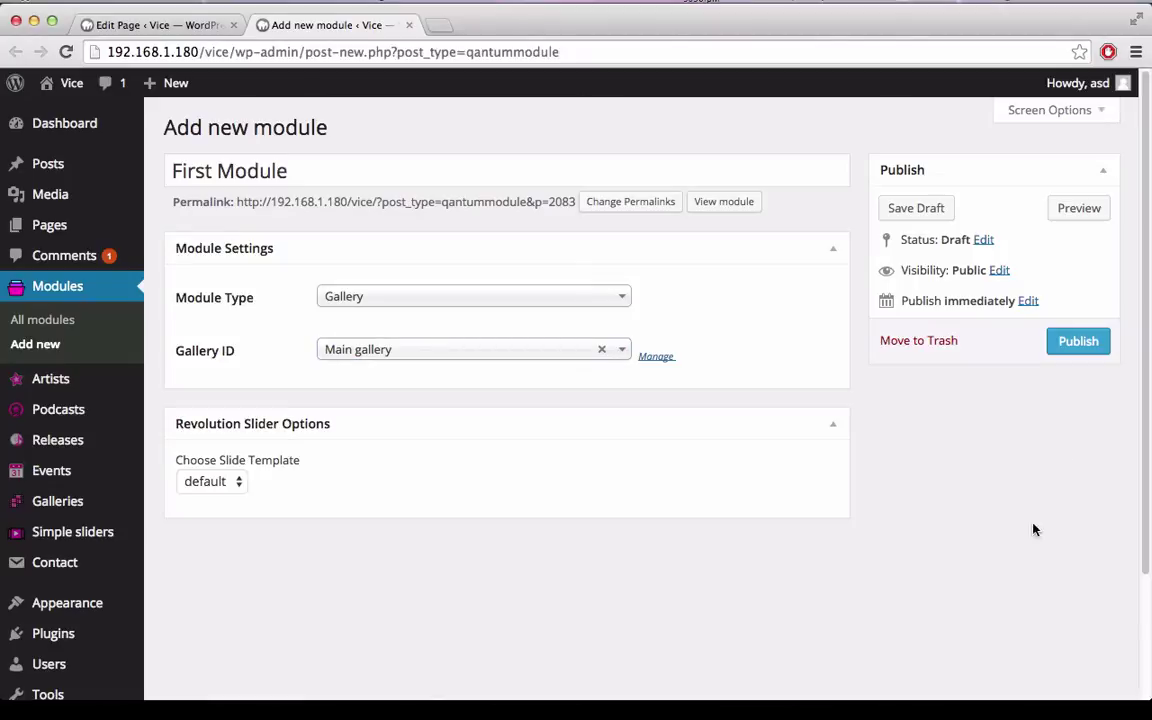
click(1064, 344)
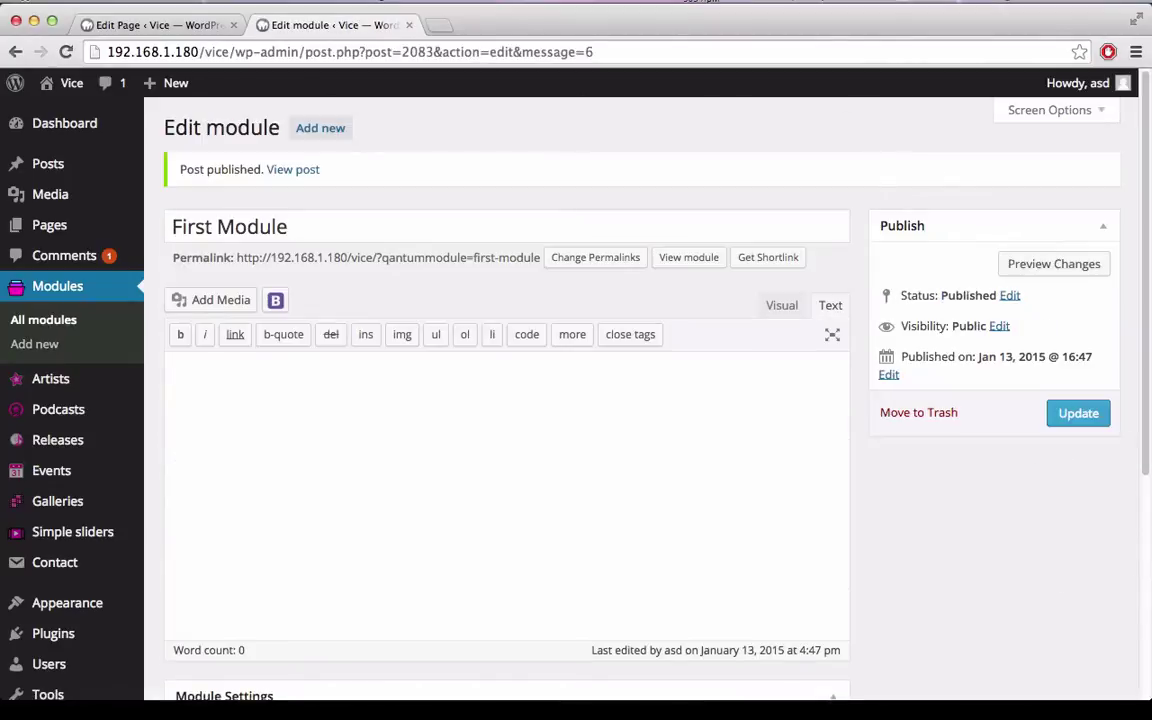
Step: Return to editing the Demo Modular page and update it to reload its module choices
click(97, 22)
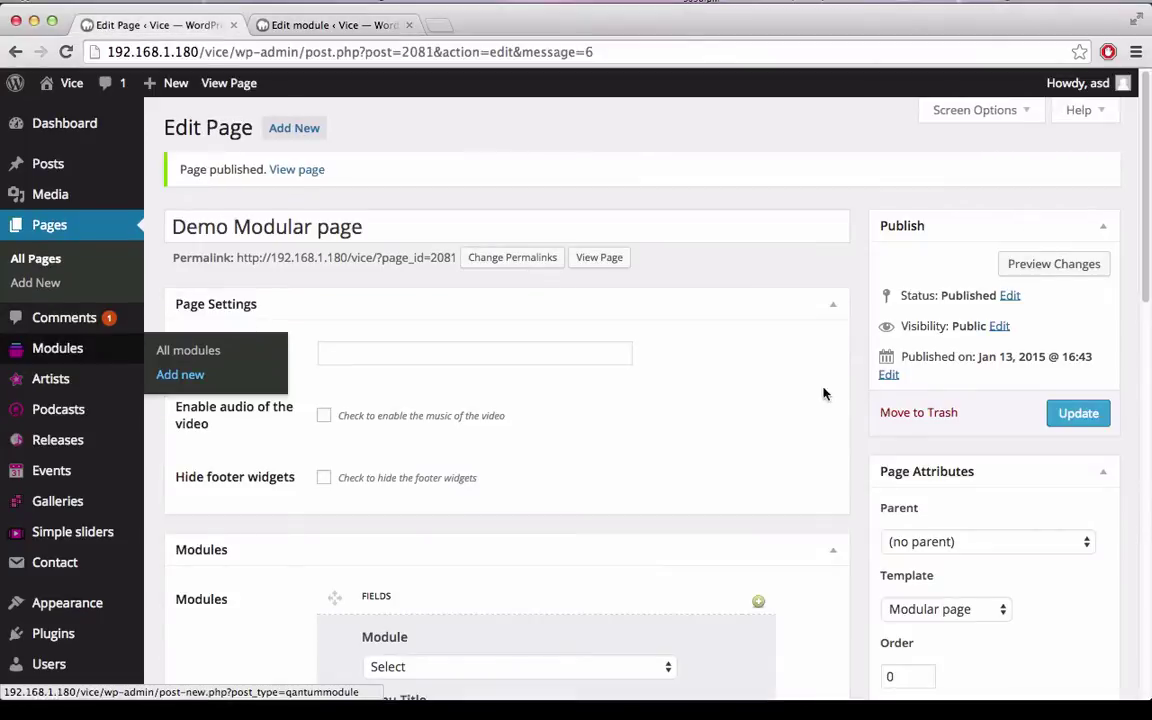
scroll(902, 373, down, 5)
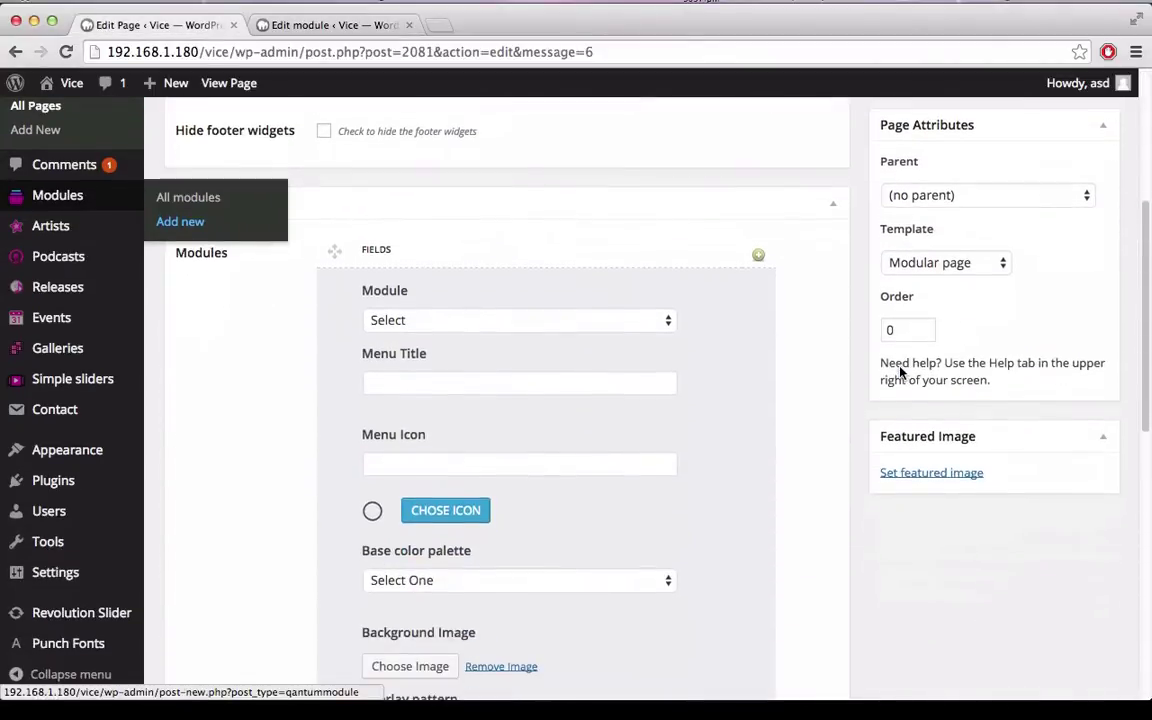
scroll(930, 250, up, 3)
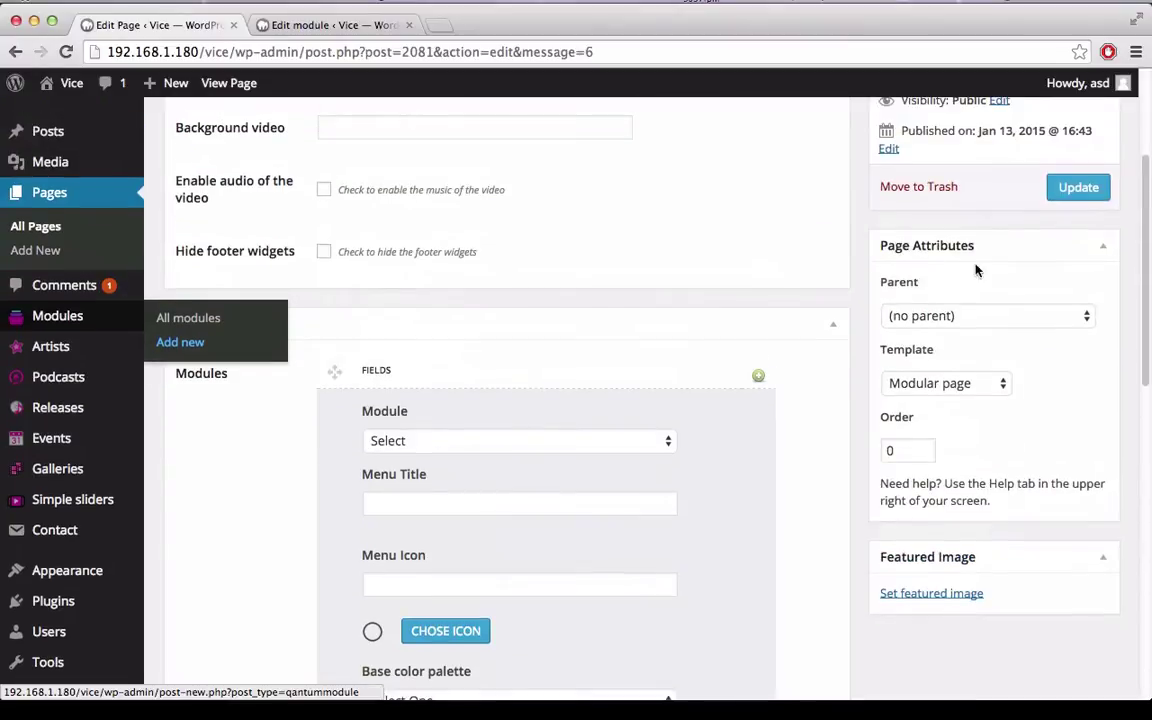
scroll(1054, 205, up, 3)
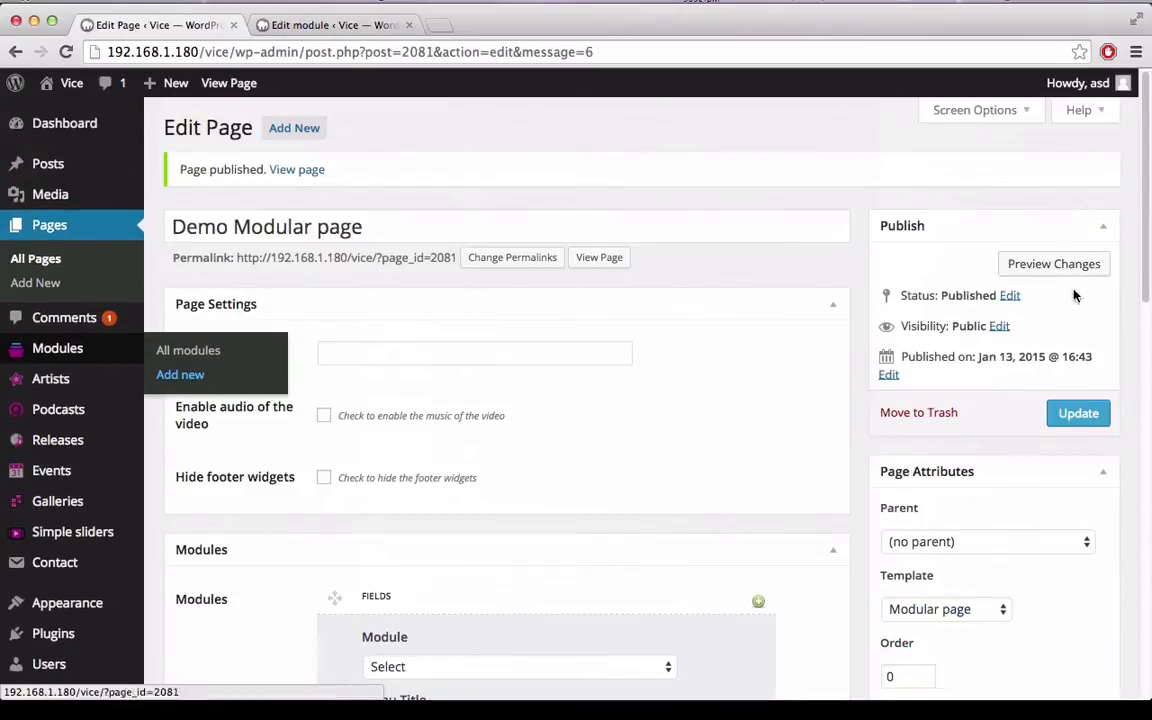
click(1078, 413)
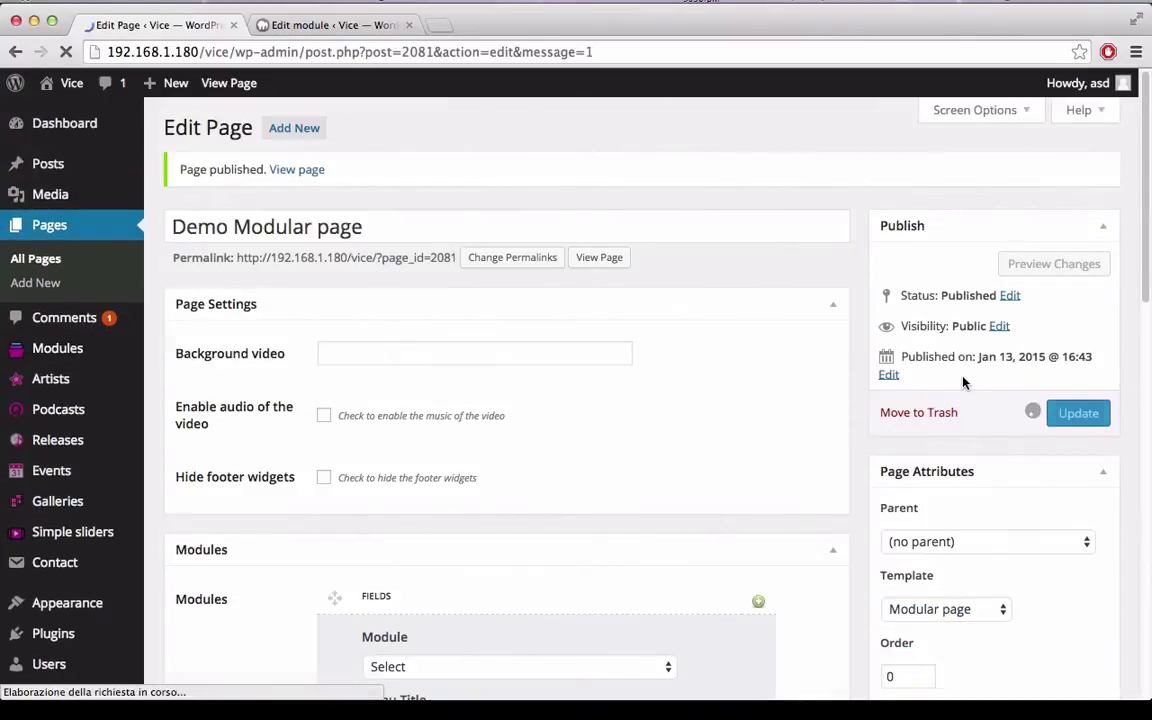
Step: Compare the page's module choices with the list of all modules, opened separately from the page editor
scroll(944, 392, down, 5)
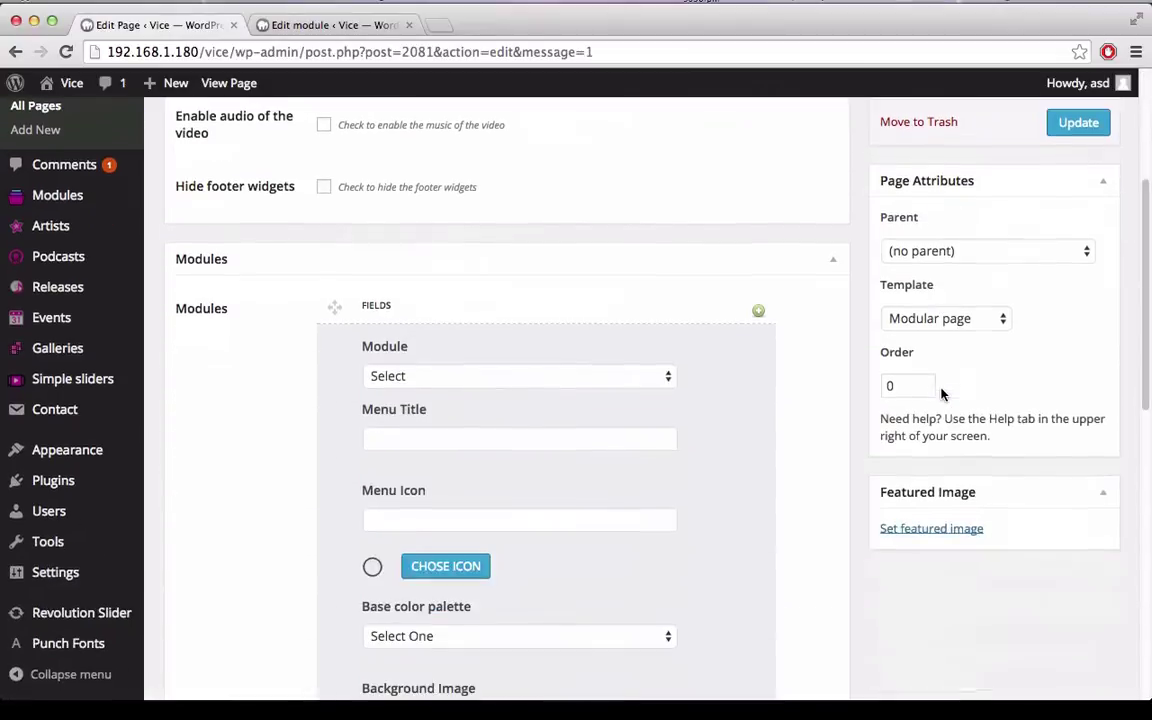
click(662, 385)
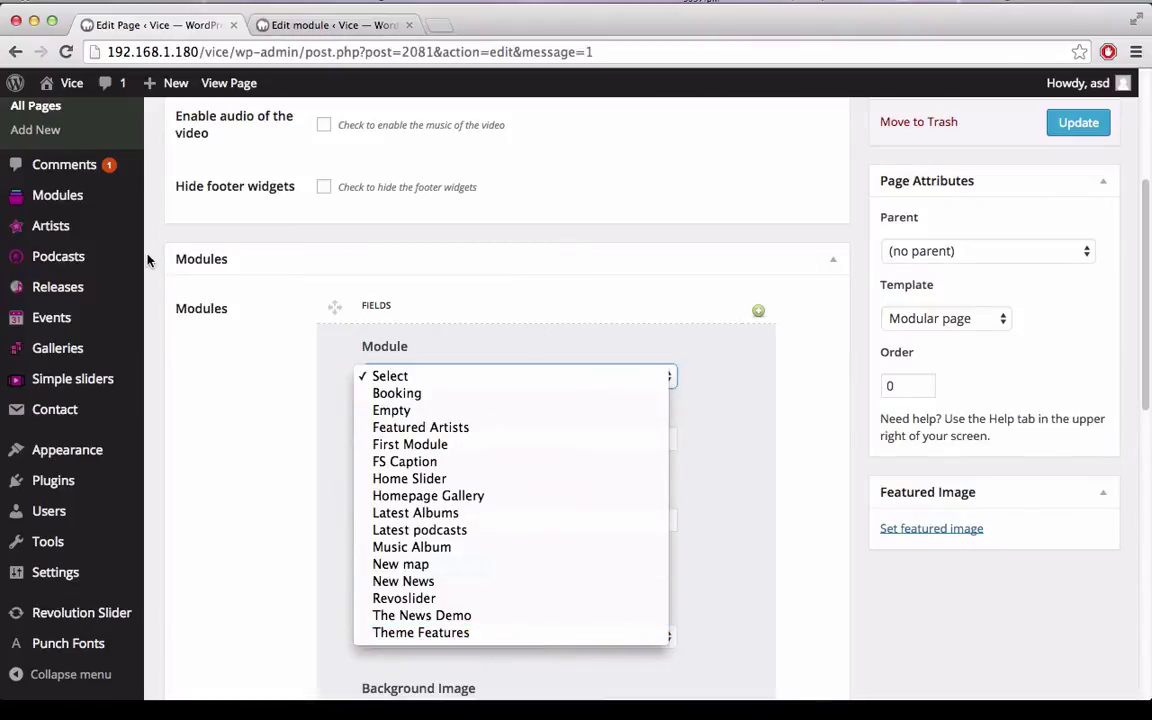
click(140, 224)
super+click(77, 203)
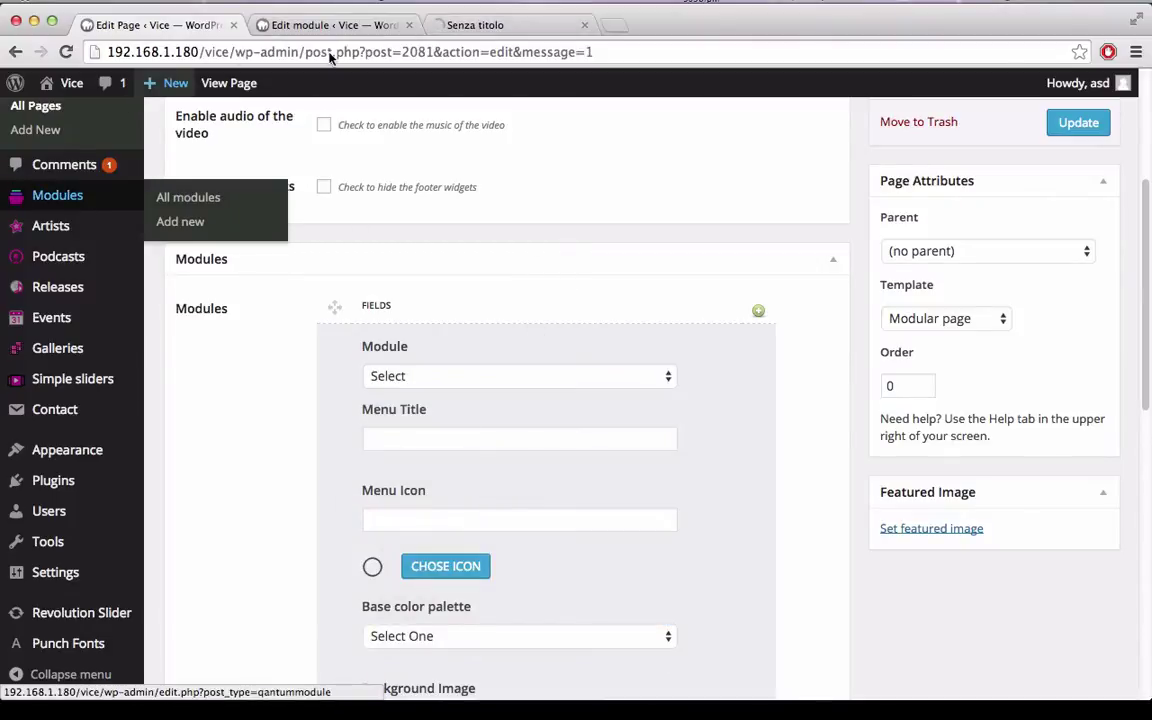
click(465, 25)
scroll(838, 347, down, 5)
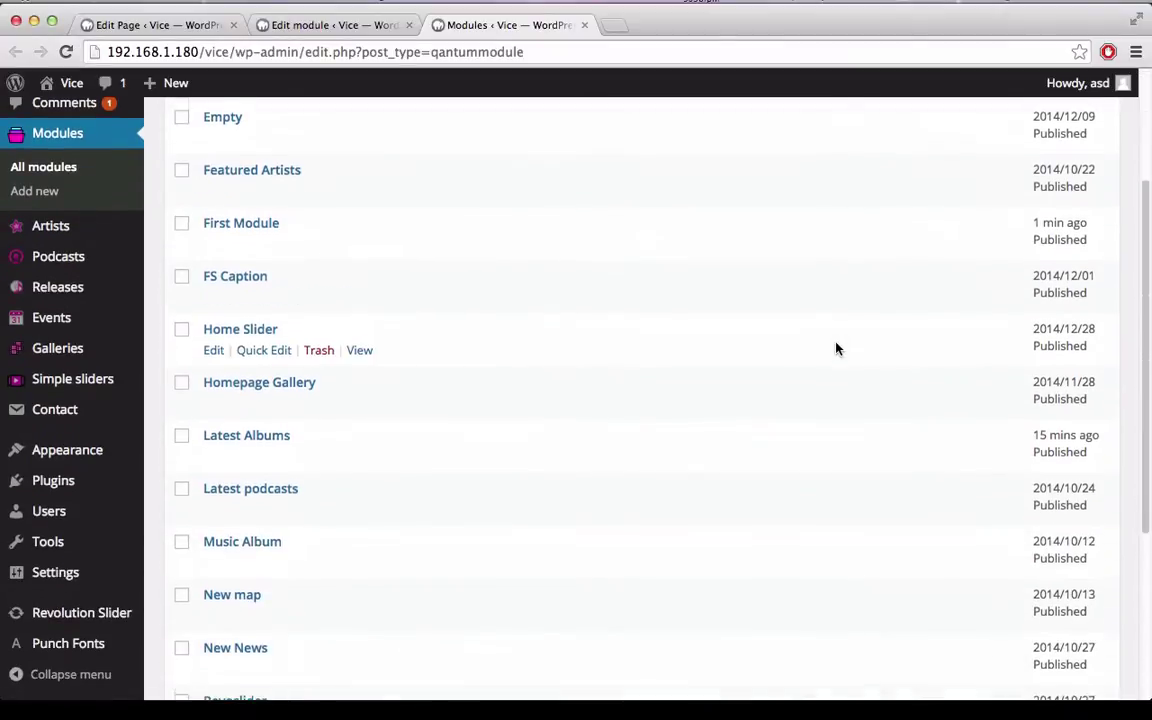
Step: Choose First Module as the module of the first entry on the Demo Modular page
click(118, 25)
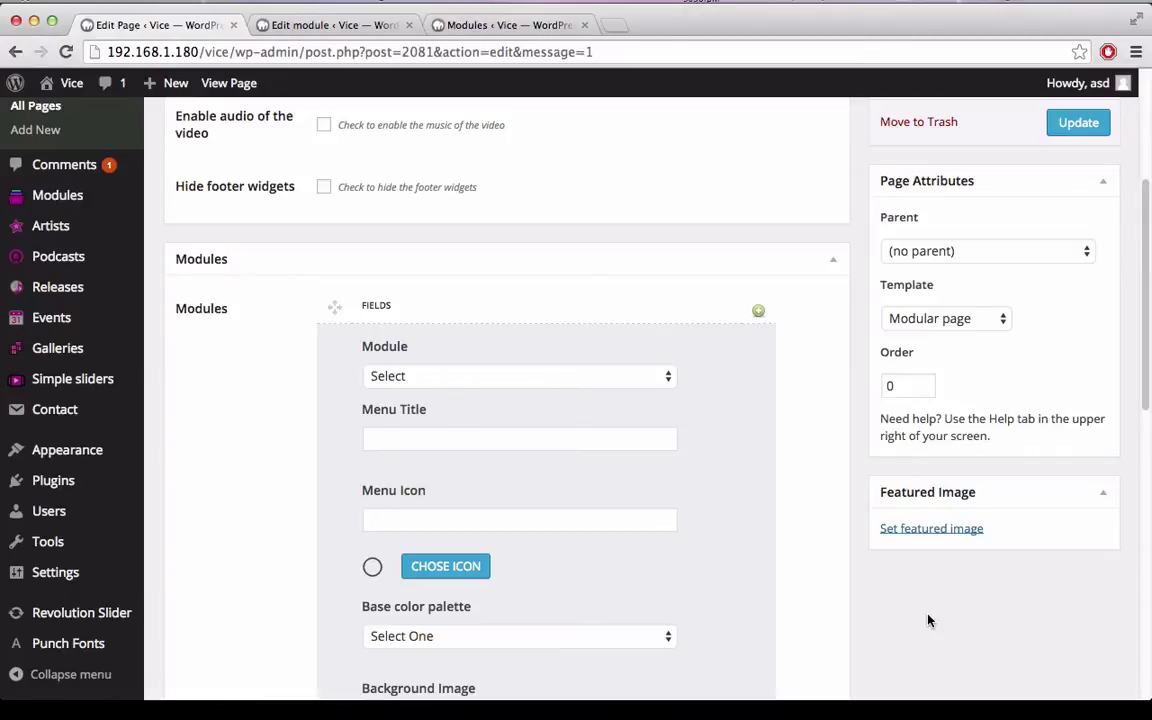
scroll(928, 621, down, 3)
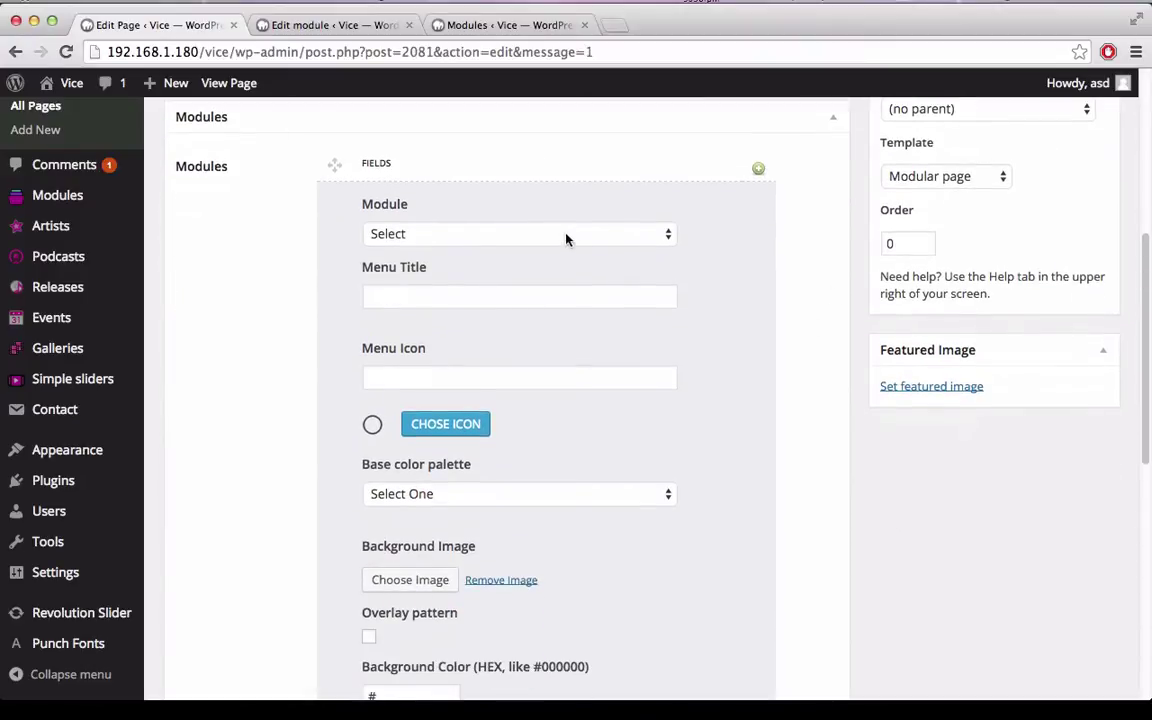
click(566, 235)
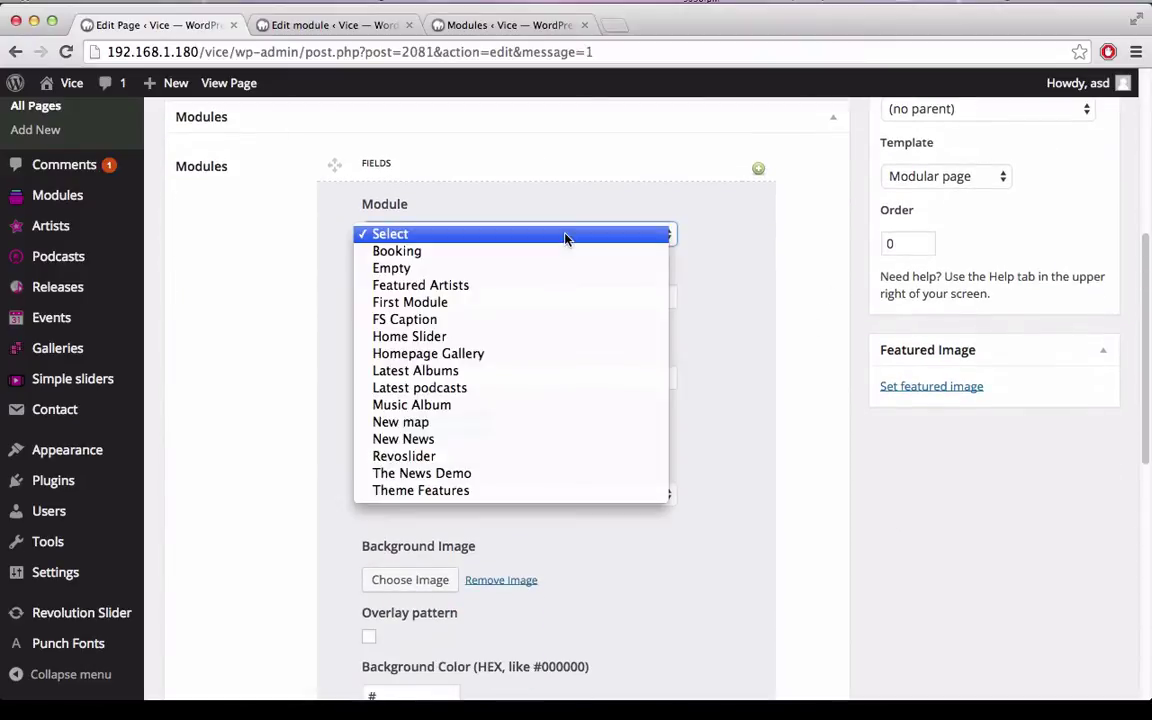
click(566, 303)
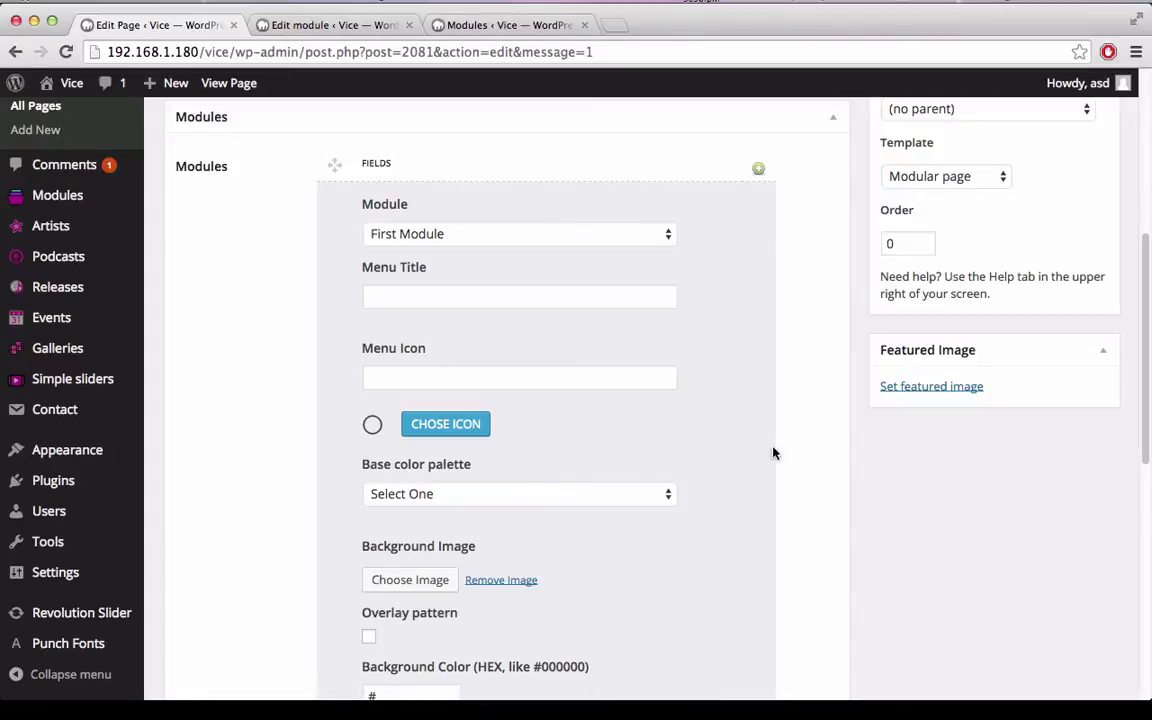
Step: Look over the entry's module fields and set its menu title to Gallery
scroll(578, 524, down, 5)
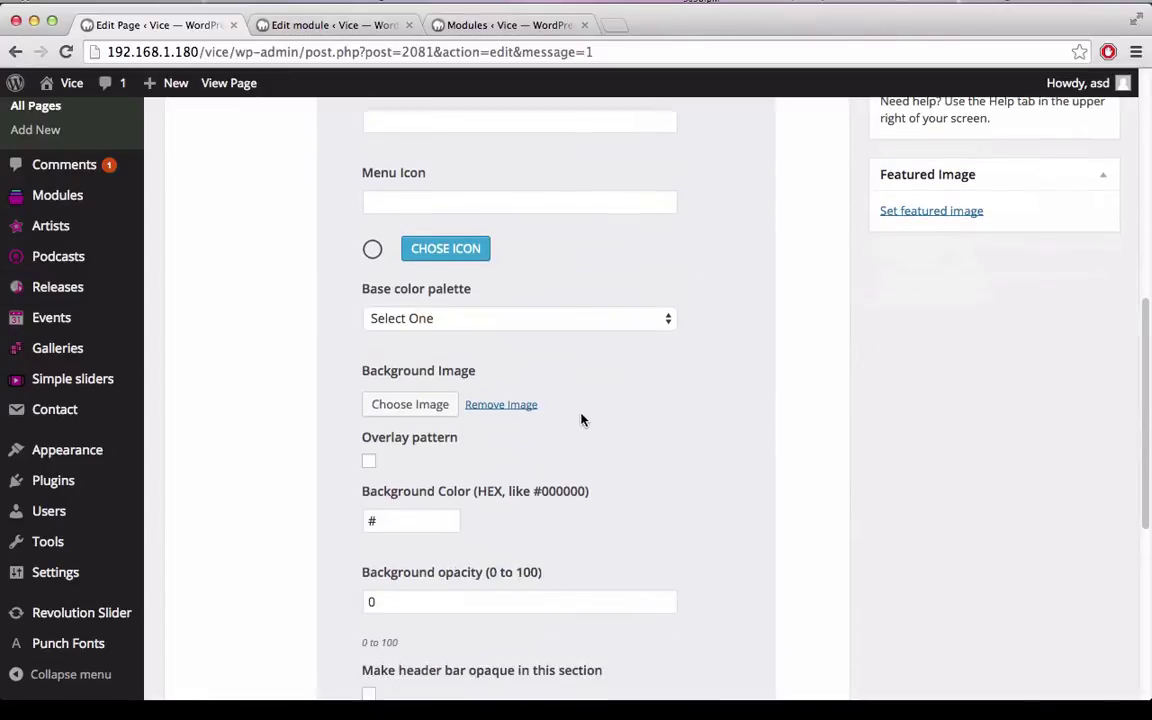
scroll(575, 470, down, 3)
scroll(568, 470, up, 8)
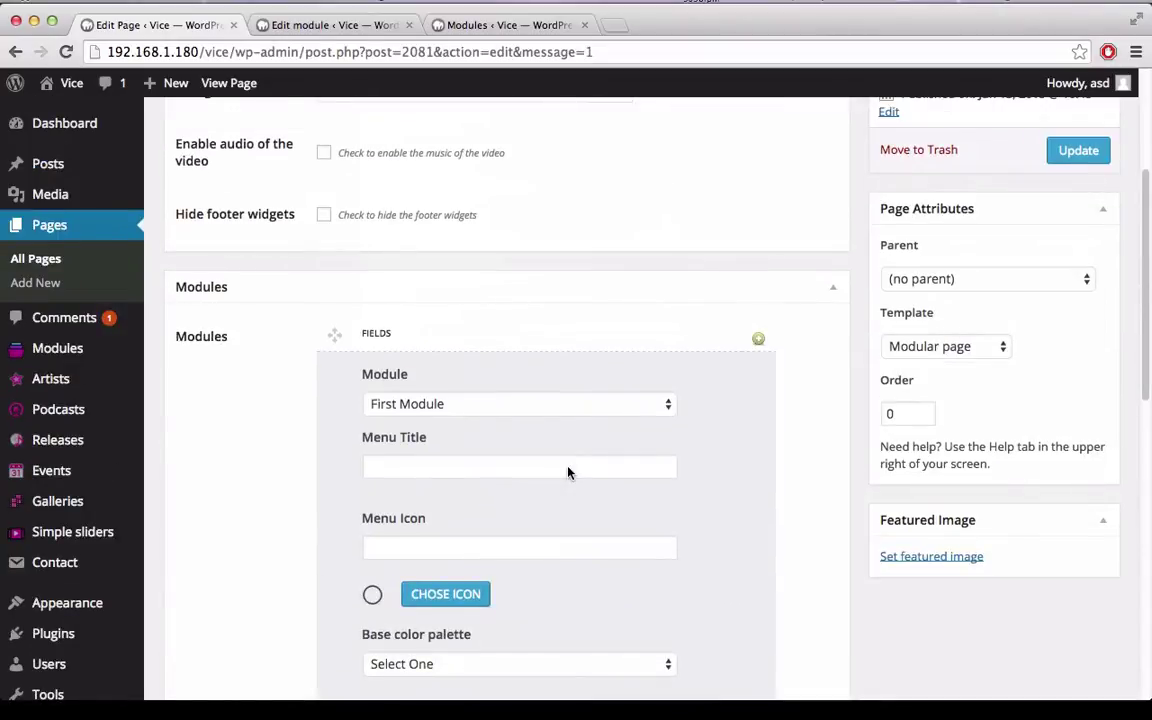
scroll(569, 473, down, 1)
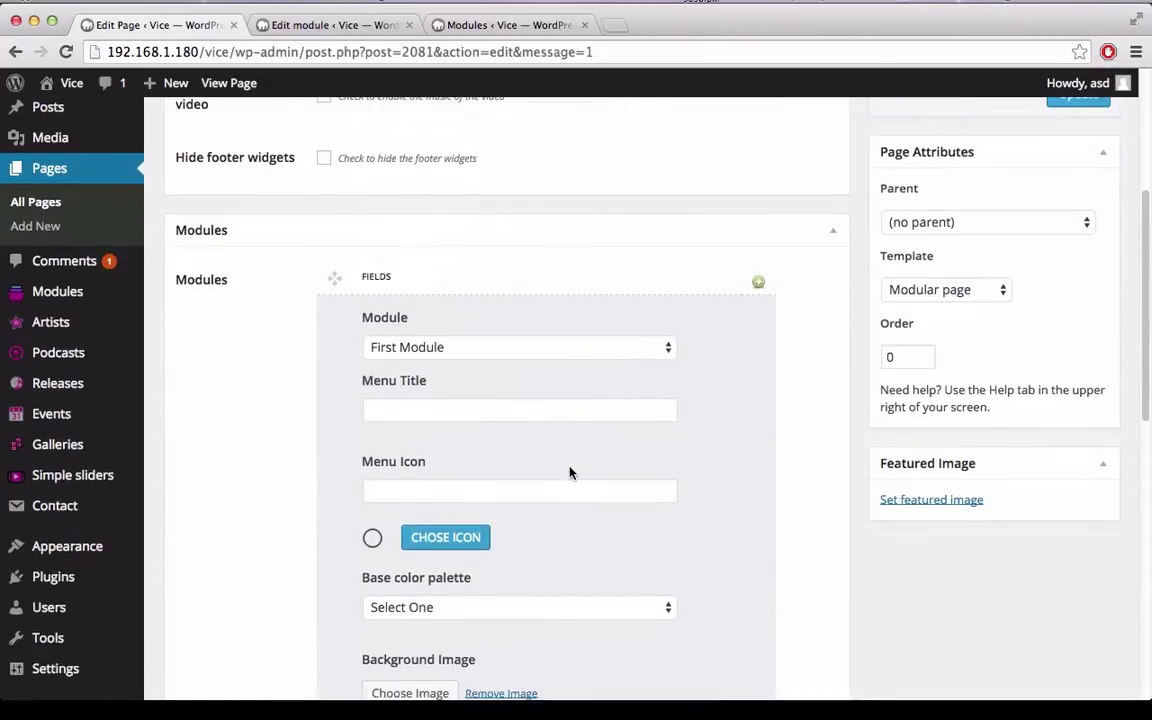
click(494, 409)
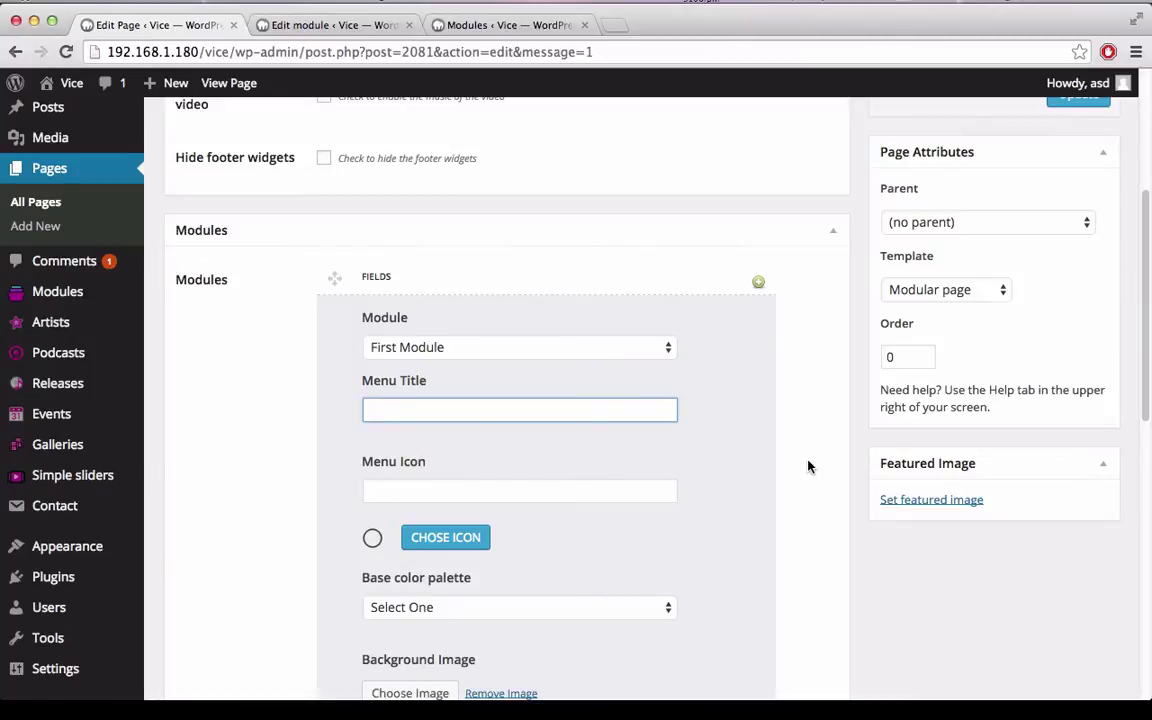
text(Gallery)
Step: Choose the camera icon (qticon-camera) as the entry's menu icon
scroll(789, 471, down, 2)
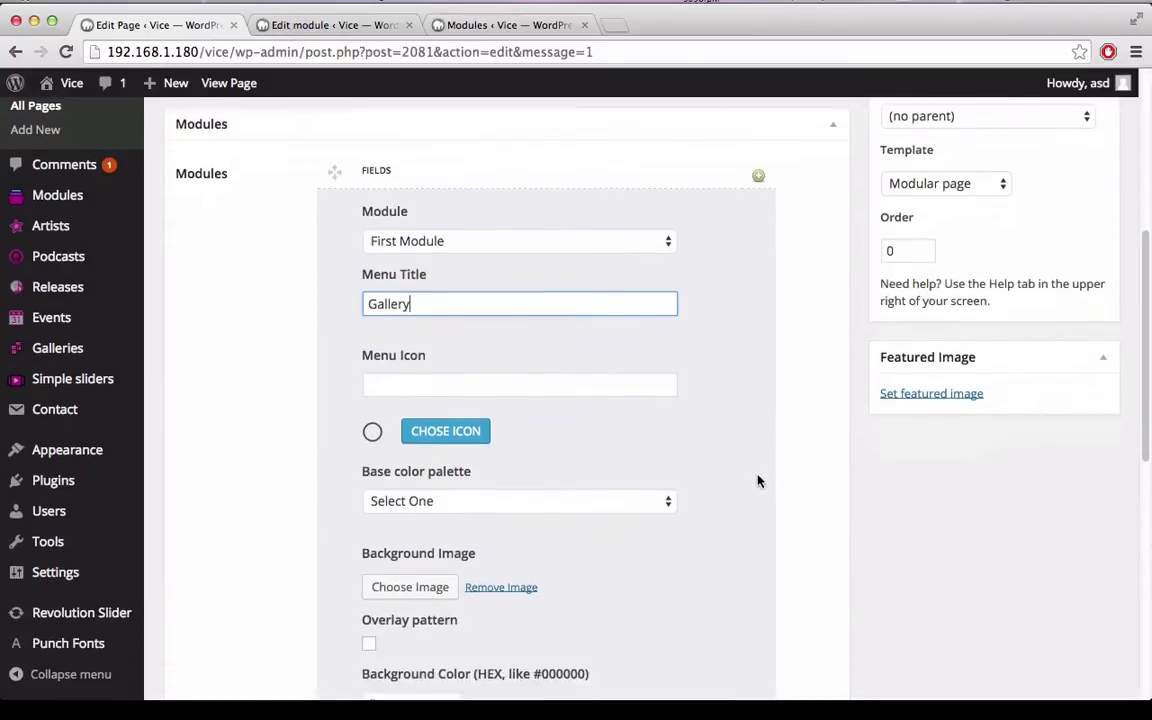
click(455, 430)
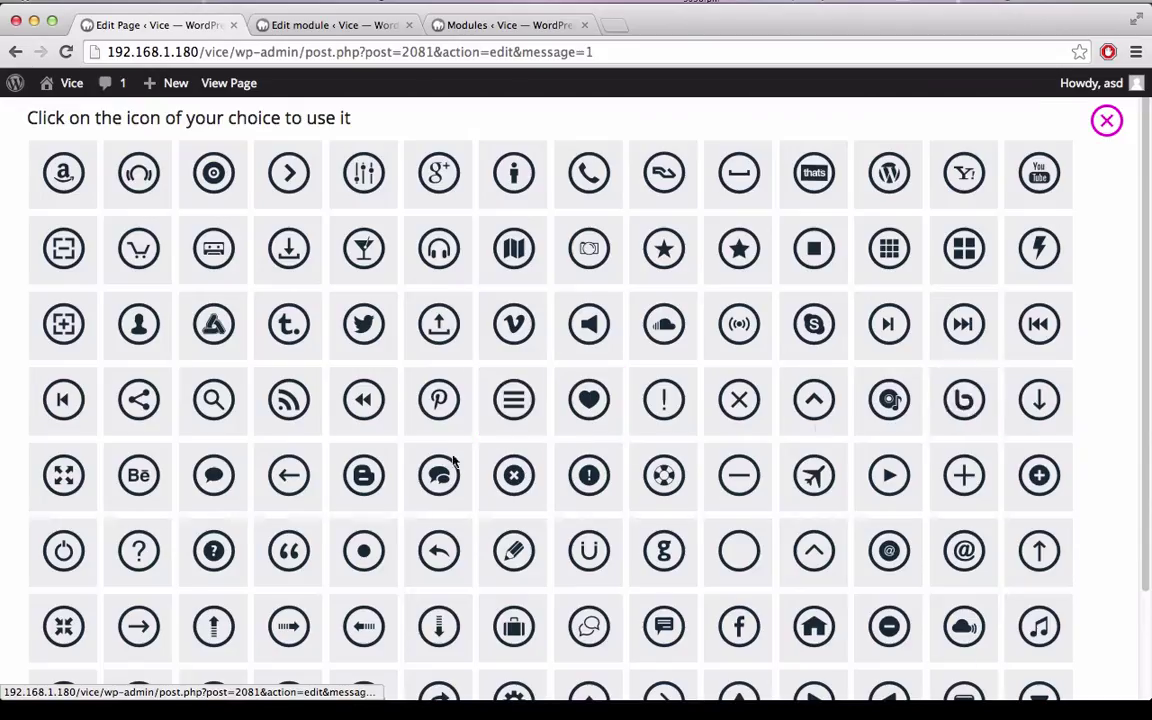
scroll(365, 468, down, 3)
click(38, 568)
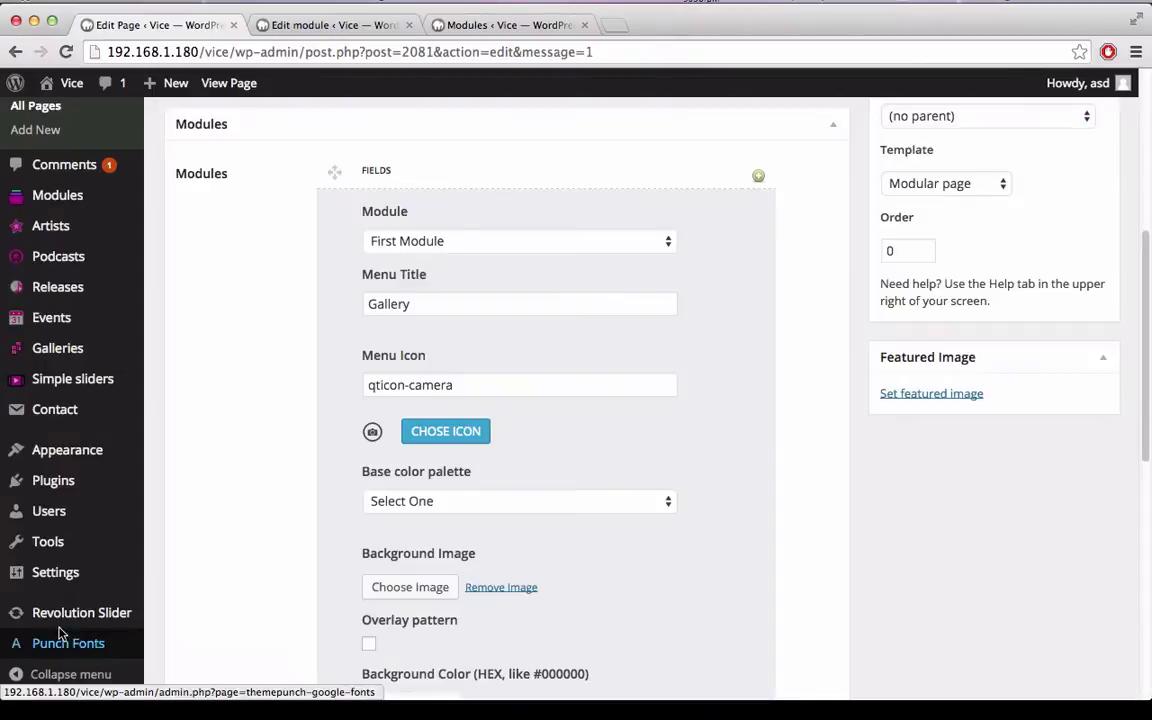
scroll(825, 442, down, 4)
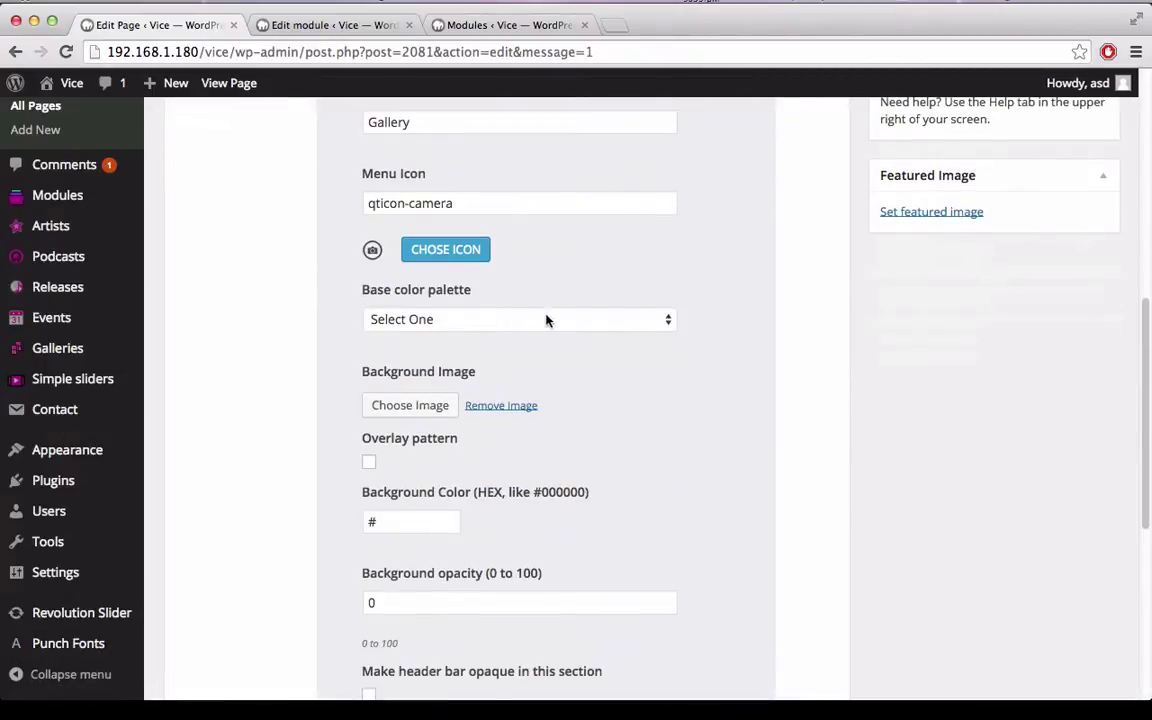
click(547, 319)
click(814, 338)
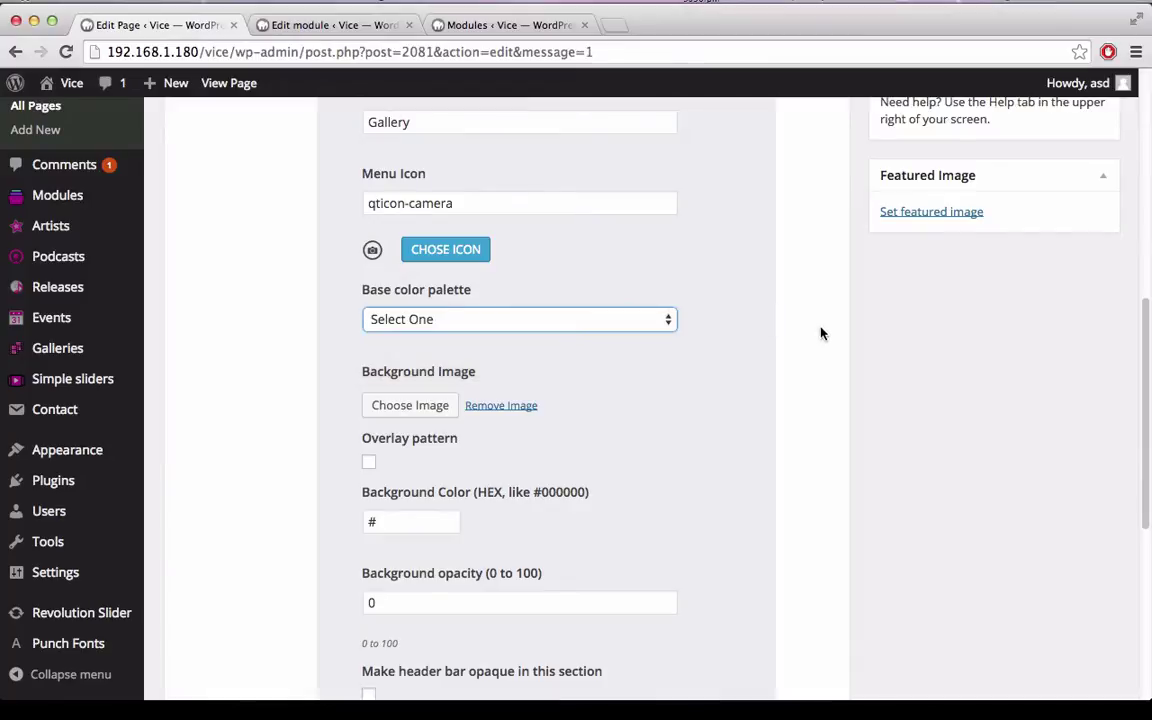
click(410, 405)
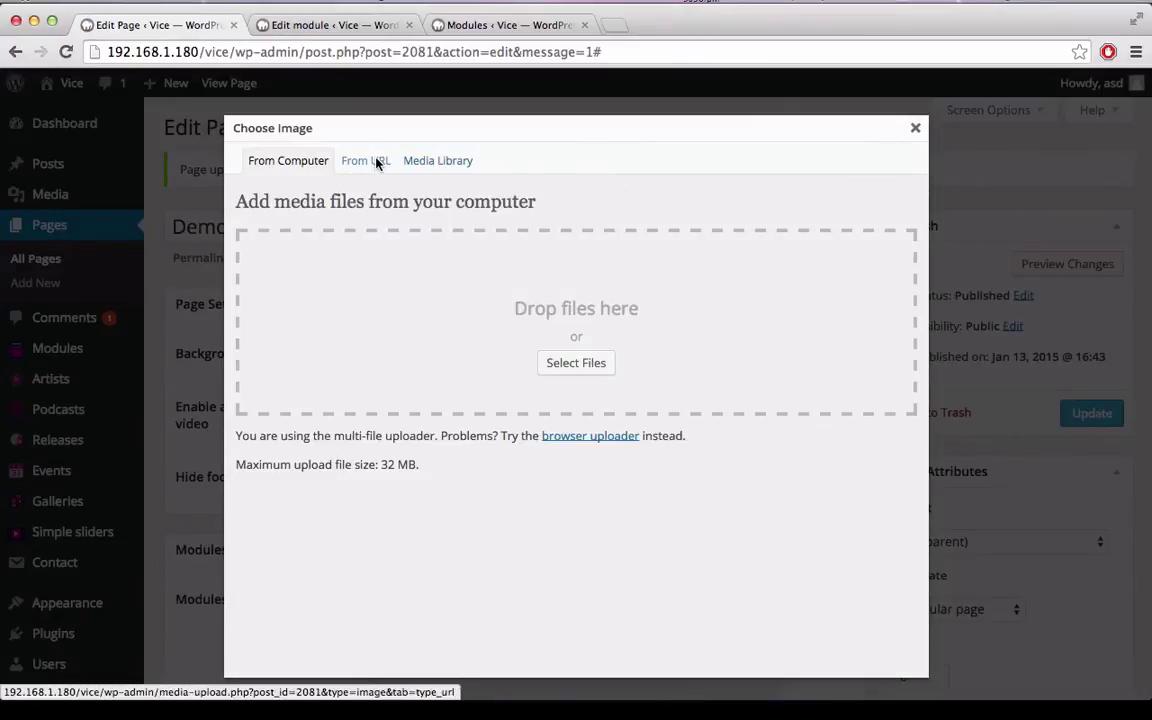
click(427, 167)
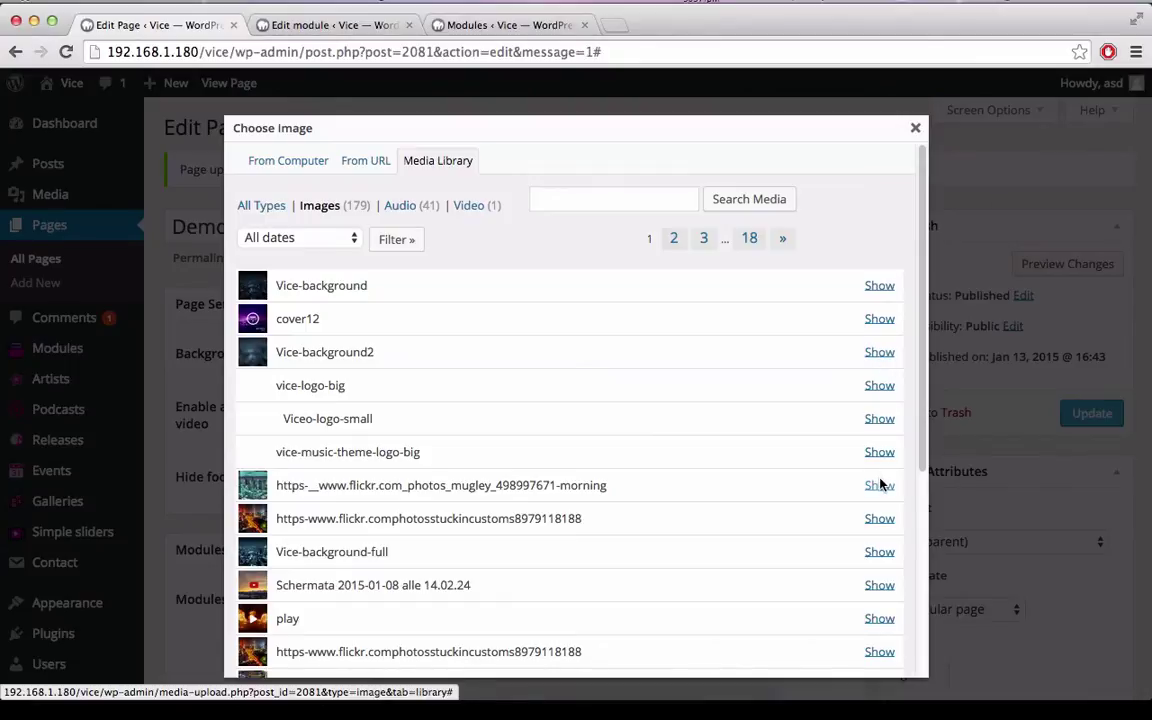
click(877, 516)
scroll(589, 491, down, 10)
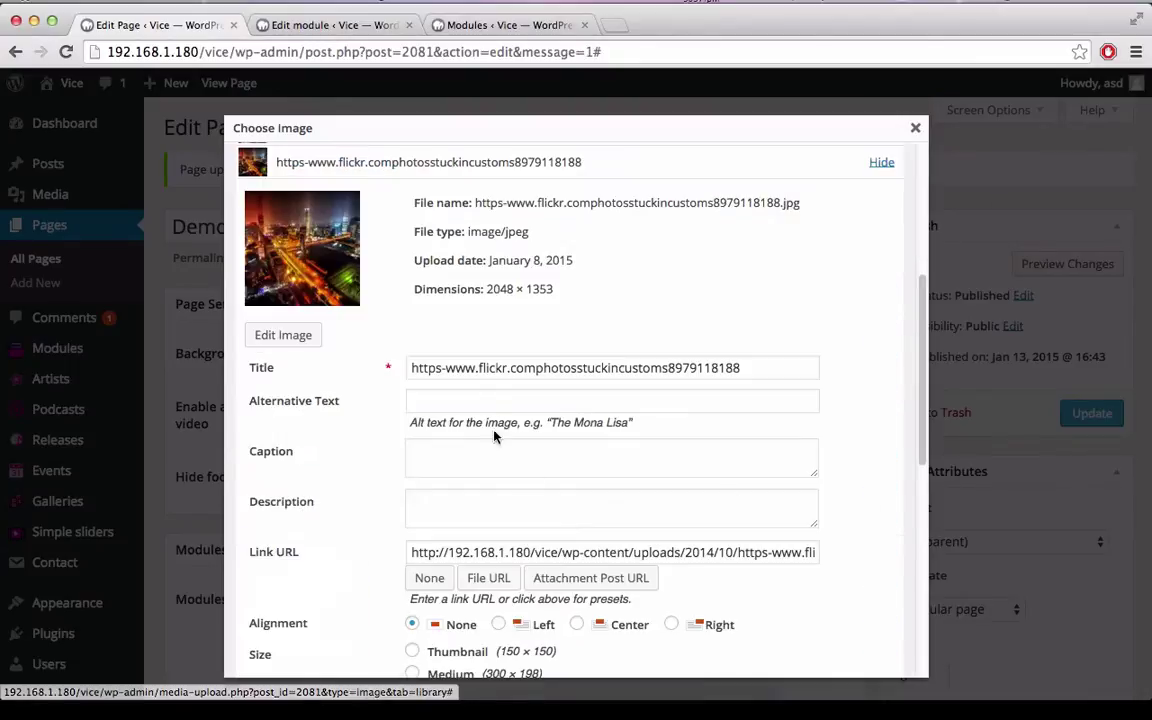
click(444, 558)
scroll(1010, 576, down, 15)
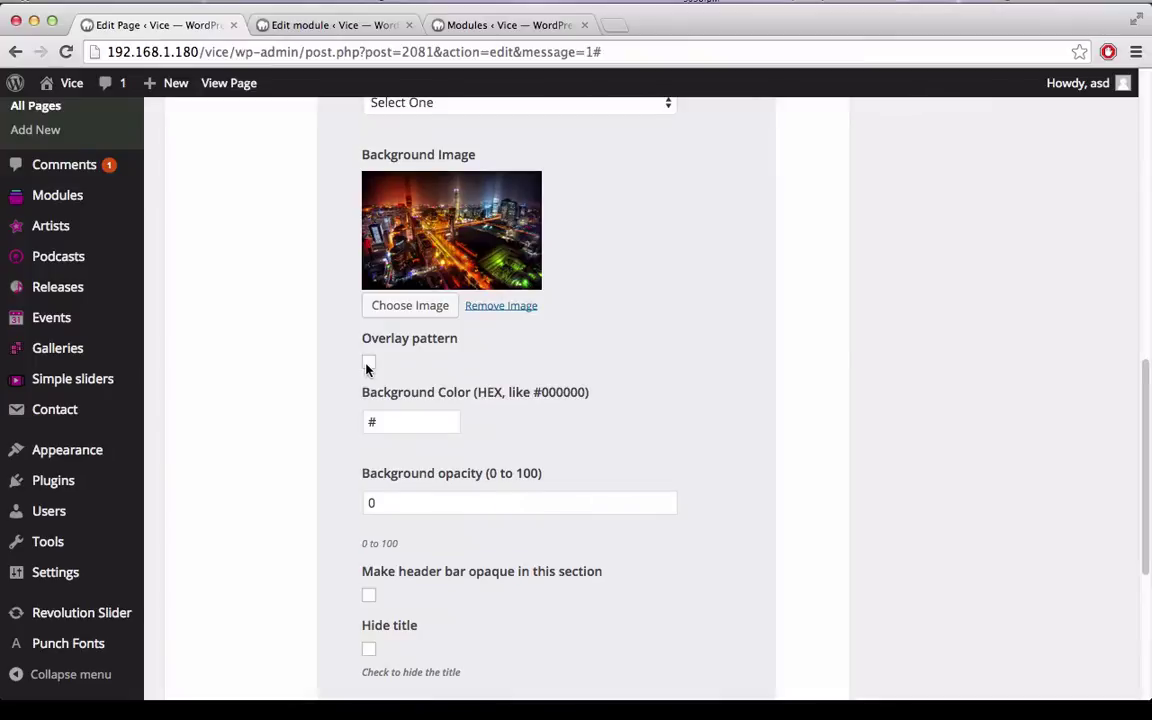
Step: Set the first entry's background color to #000000 and its background opacity to 50
click(381, 432)
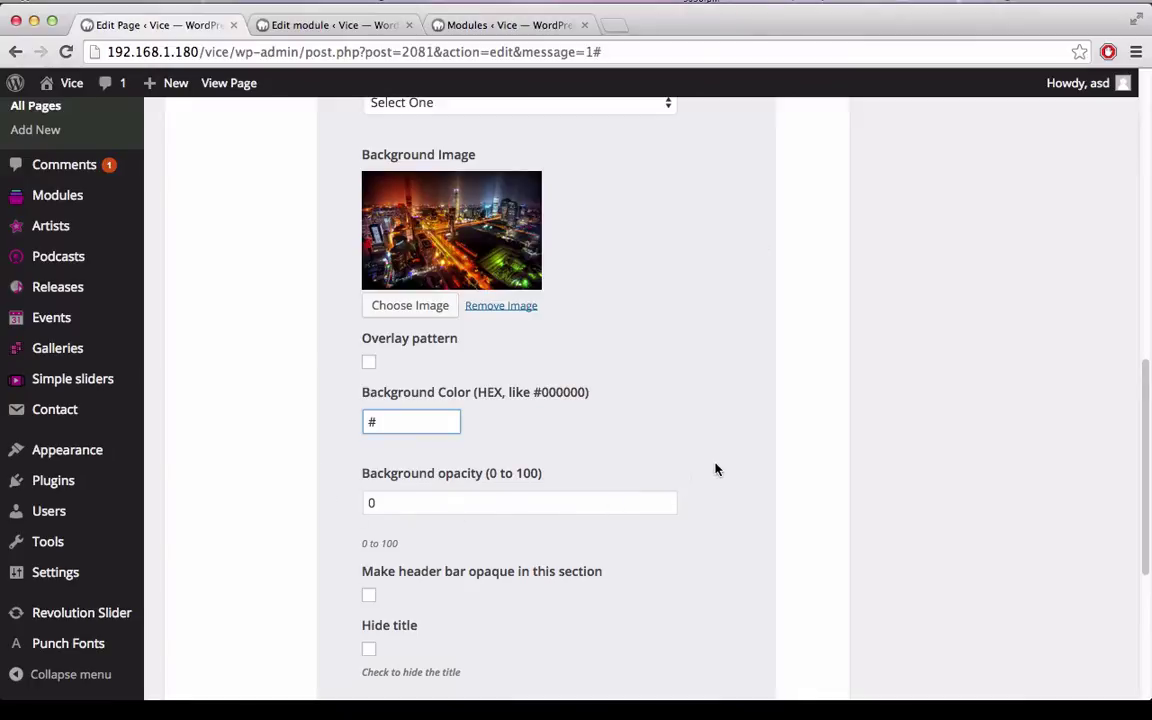
text(000000)
scroll(604, 543, up, 1)
key(Tab)
text(5)
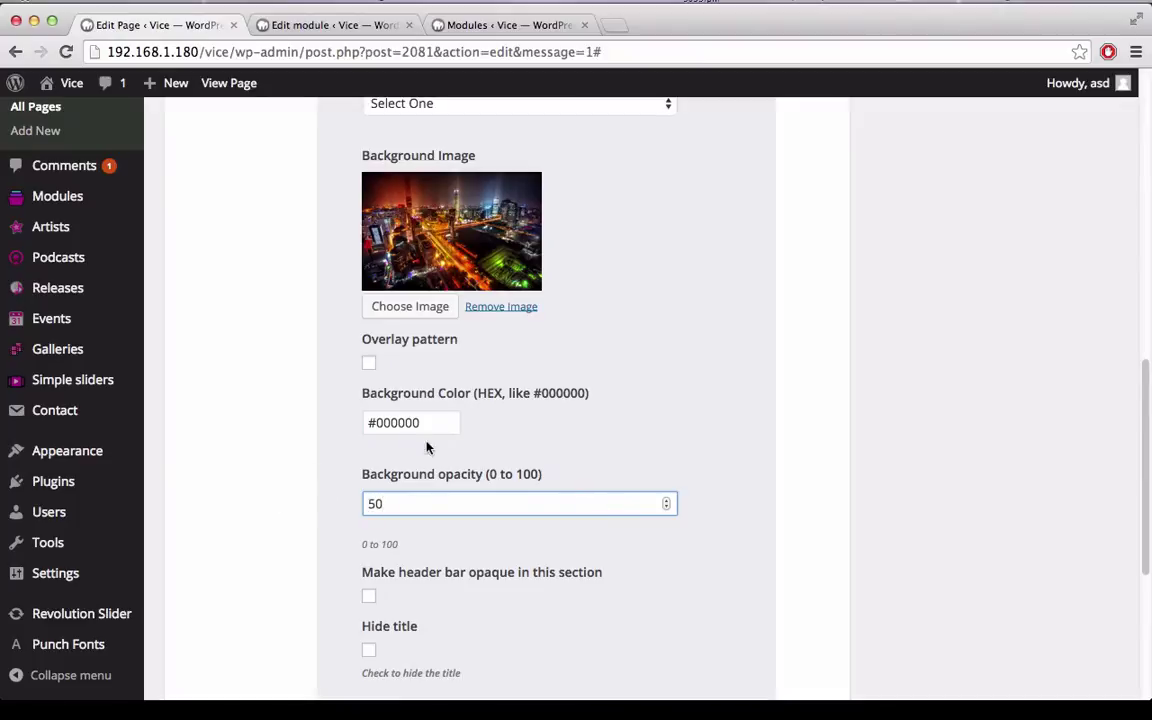
click(785, 455)
scroll(785, 455, down, 3)
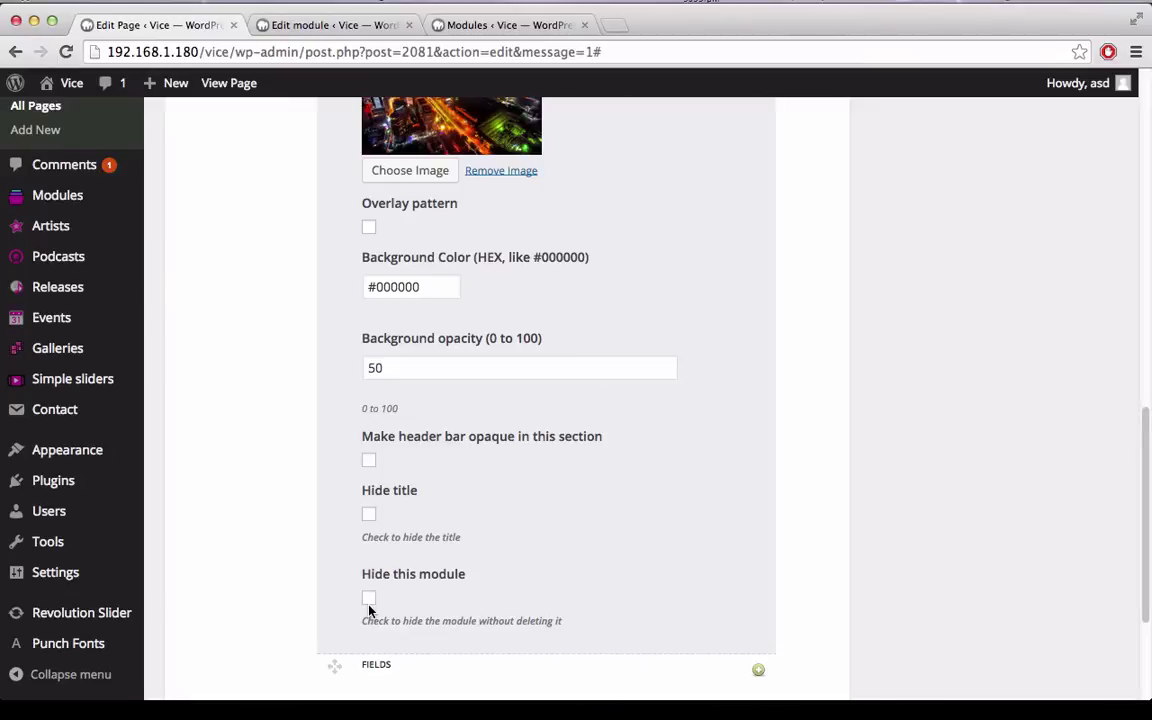
Step: Update the Demo Modular page and view the published result with its side menu icons
scroll(872, 519, up, 15)
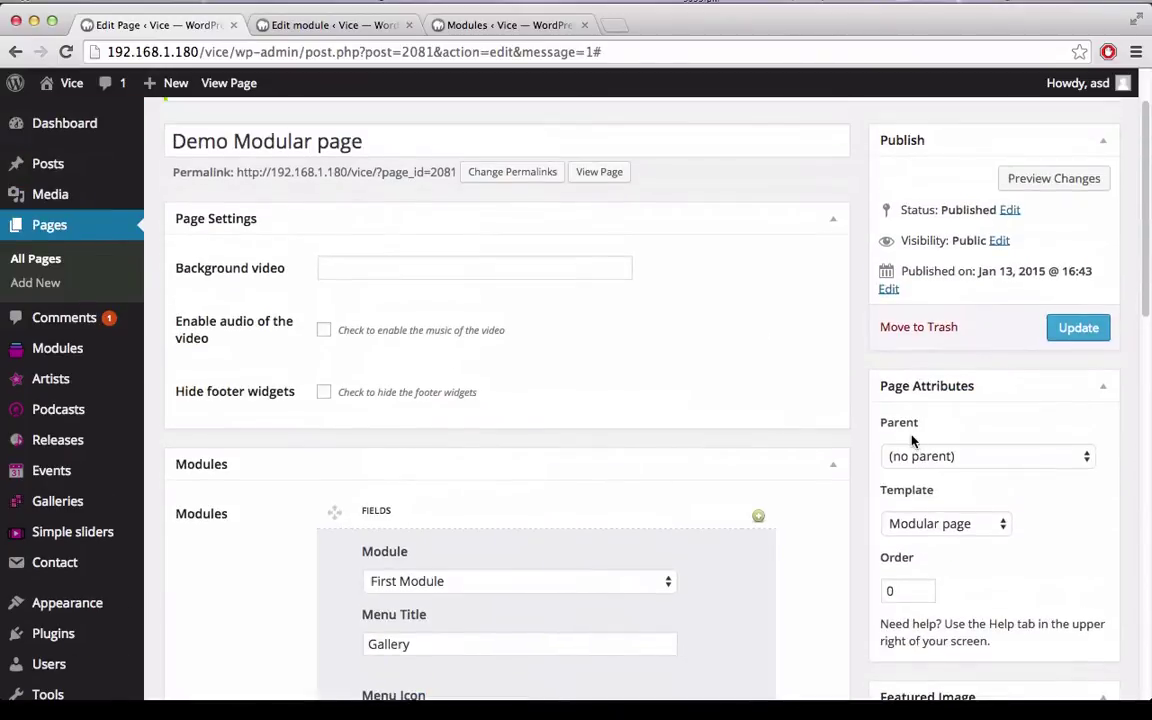
click(1073, 322)
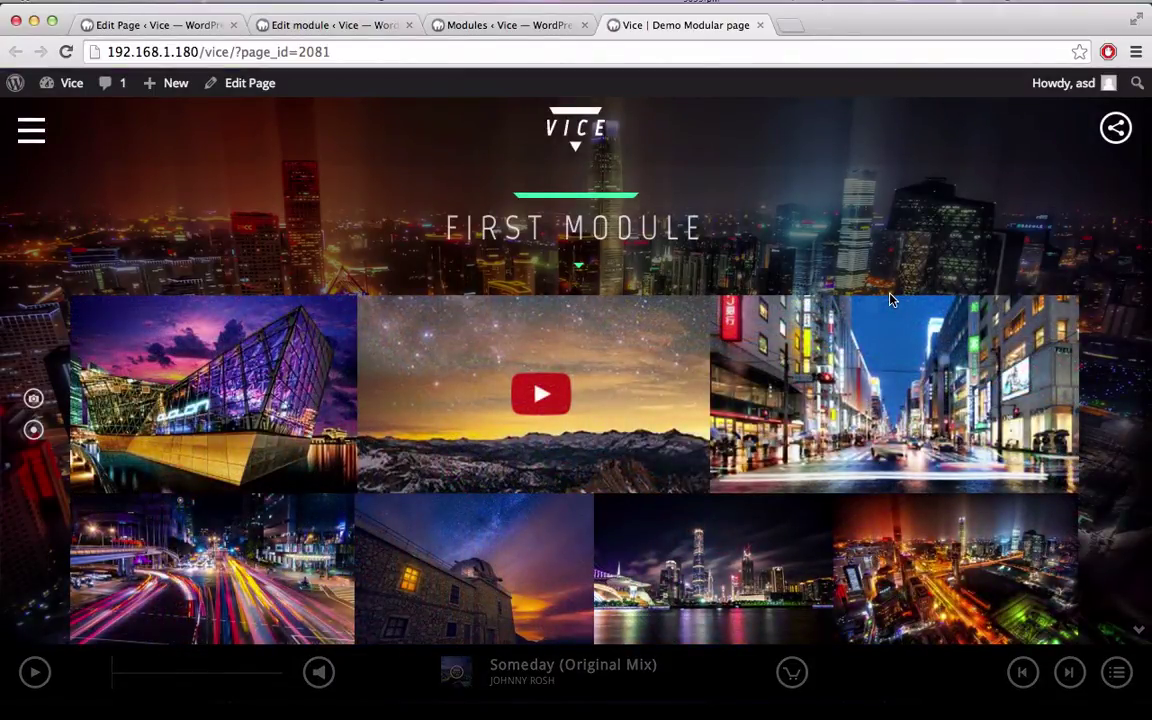
scroll(890, 300, down, 1)
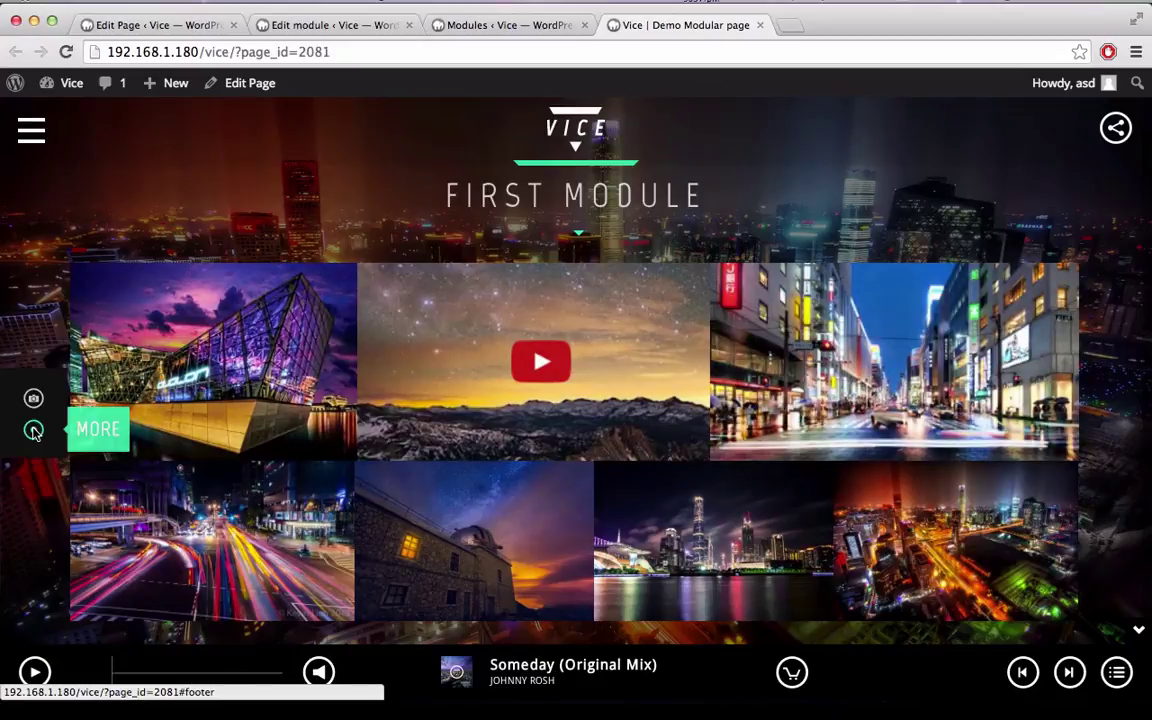
Step: Compare the first entry's module settings with the published Demo Modular page
click(508, 25)
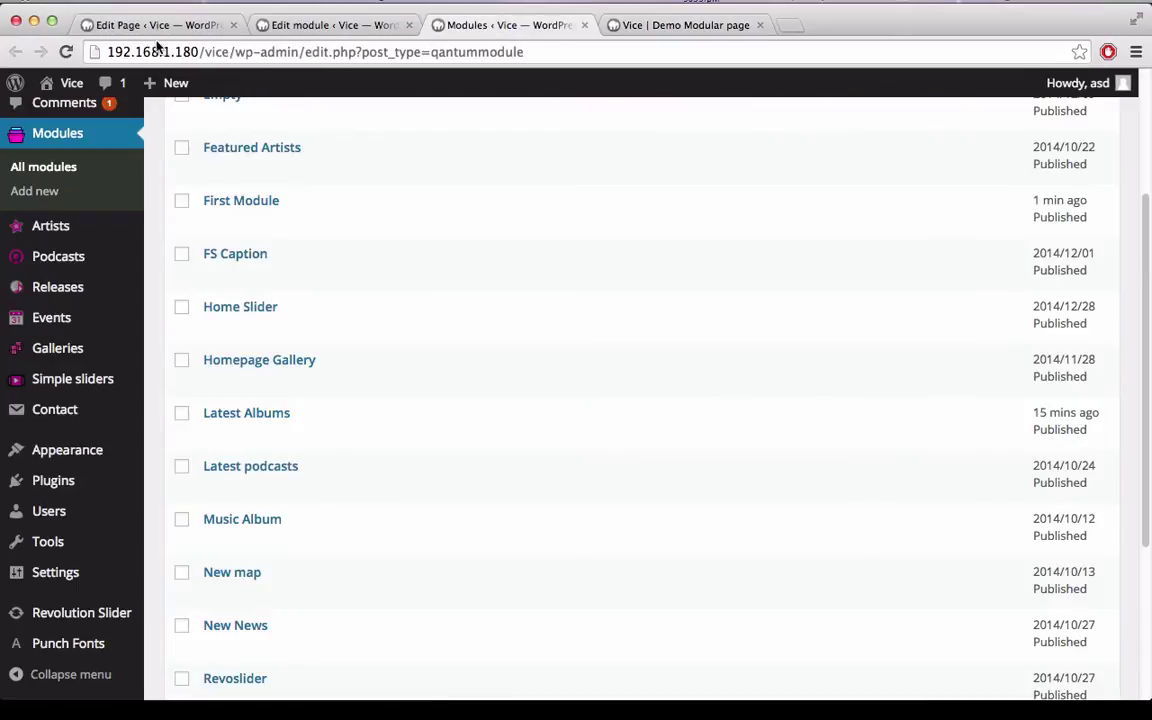
click(159, 25)
scroll(545, 560, down, 5)
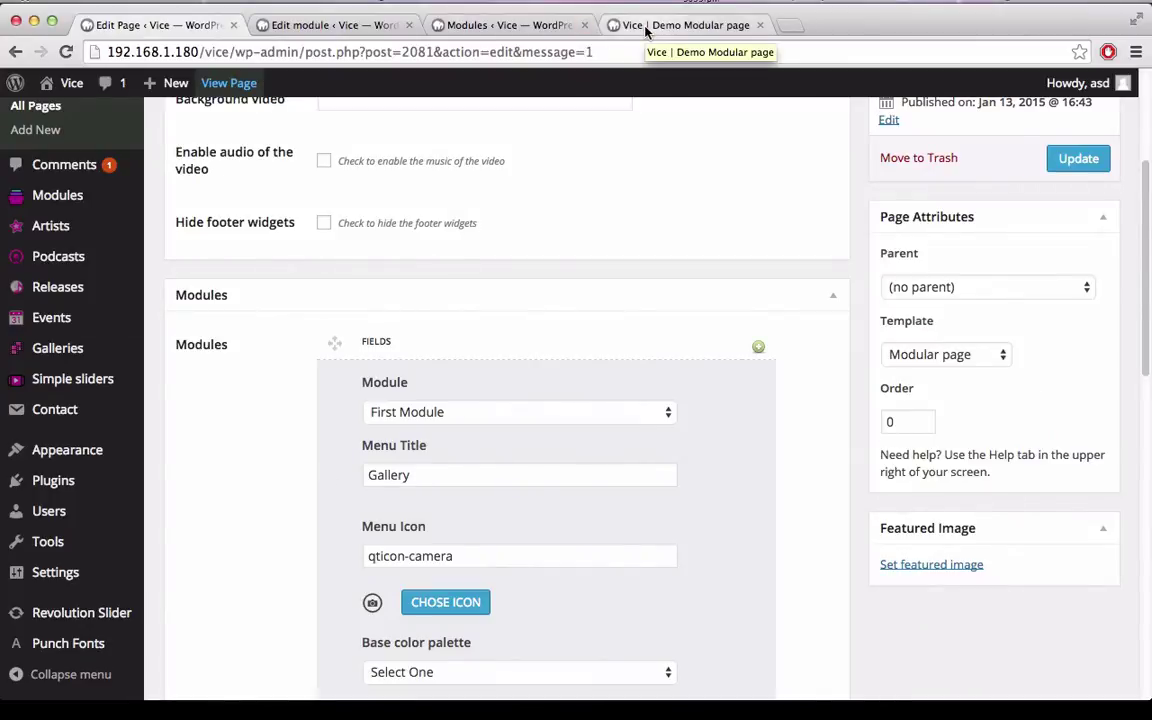
scroll(778, 405, down, 2)
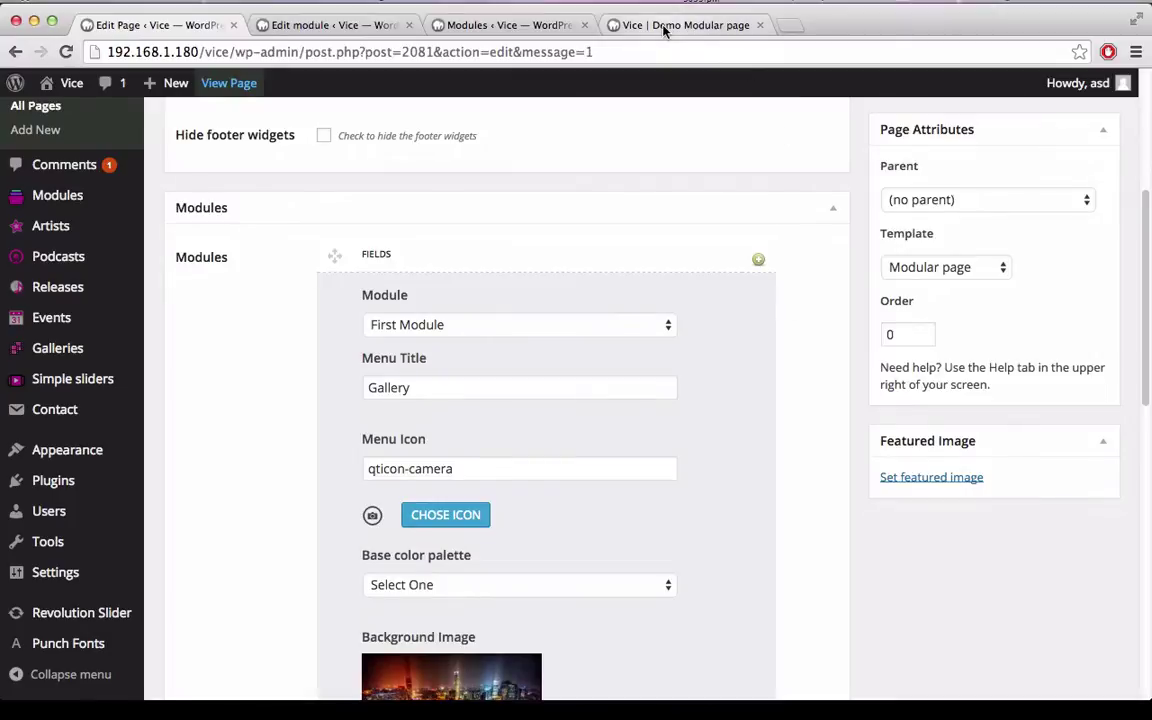
click(598, 23)
click(168, 30)
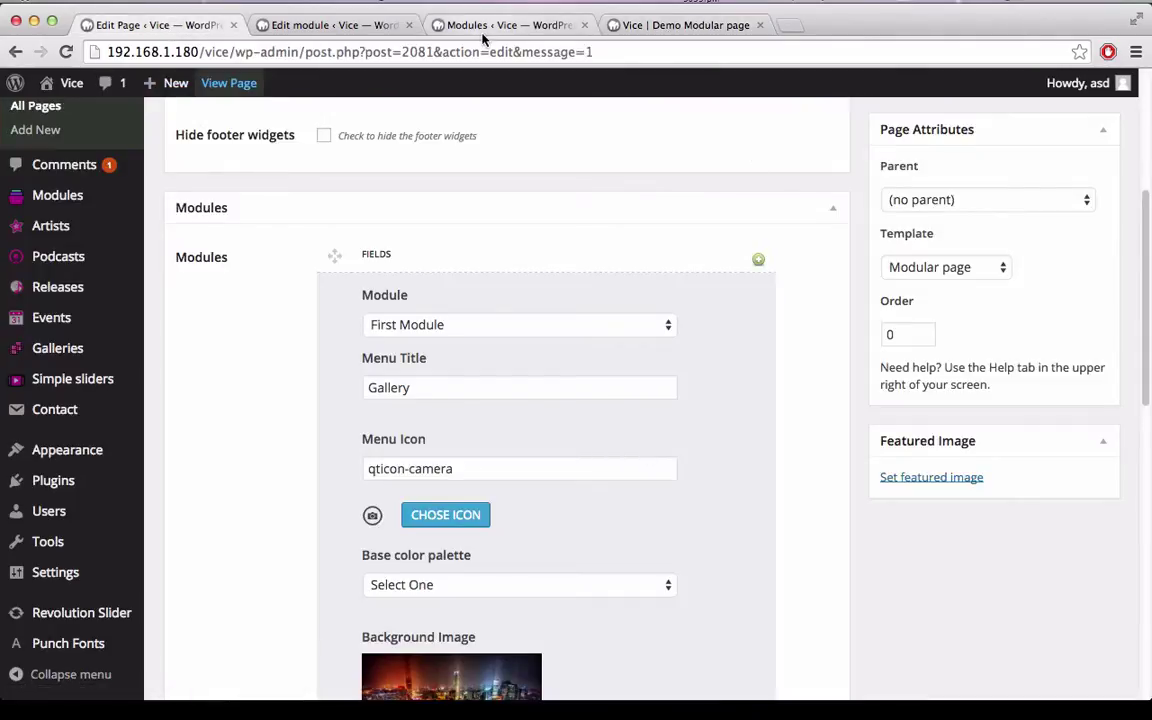
Step: Open the FS Caption module from the modules list and examine its content as HTML and in the visual editor
click(525, 22)
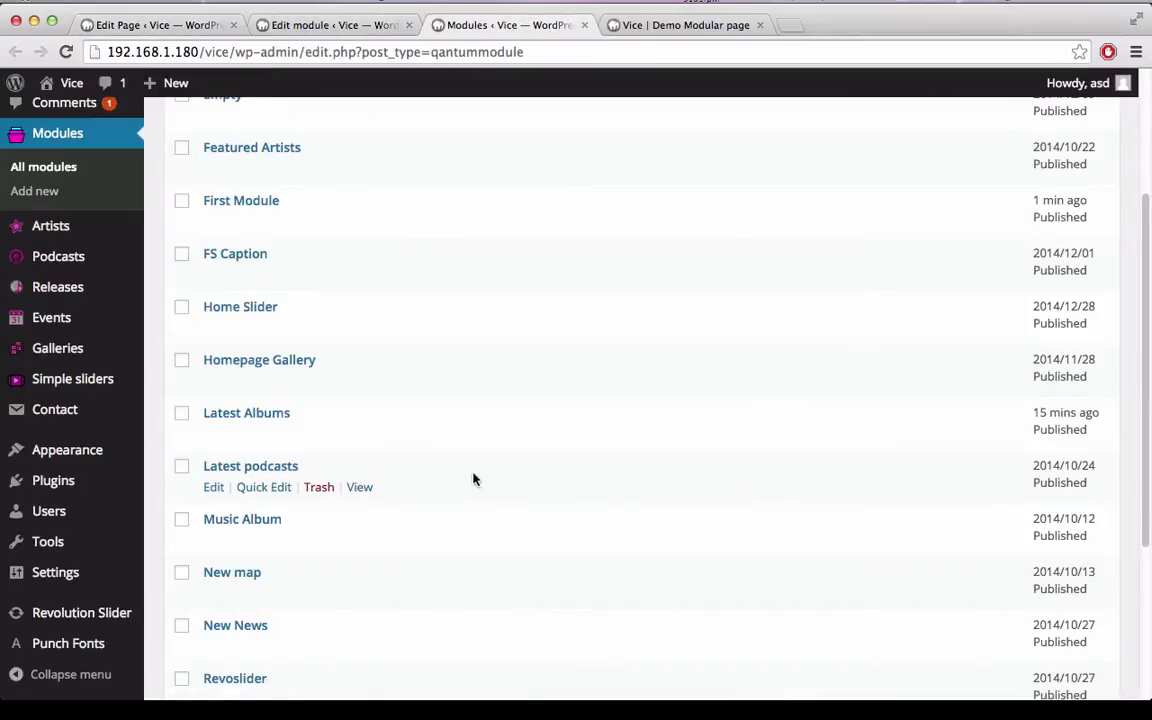
mouse_move(209, 288)
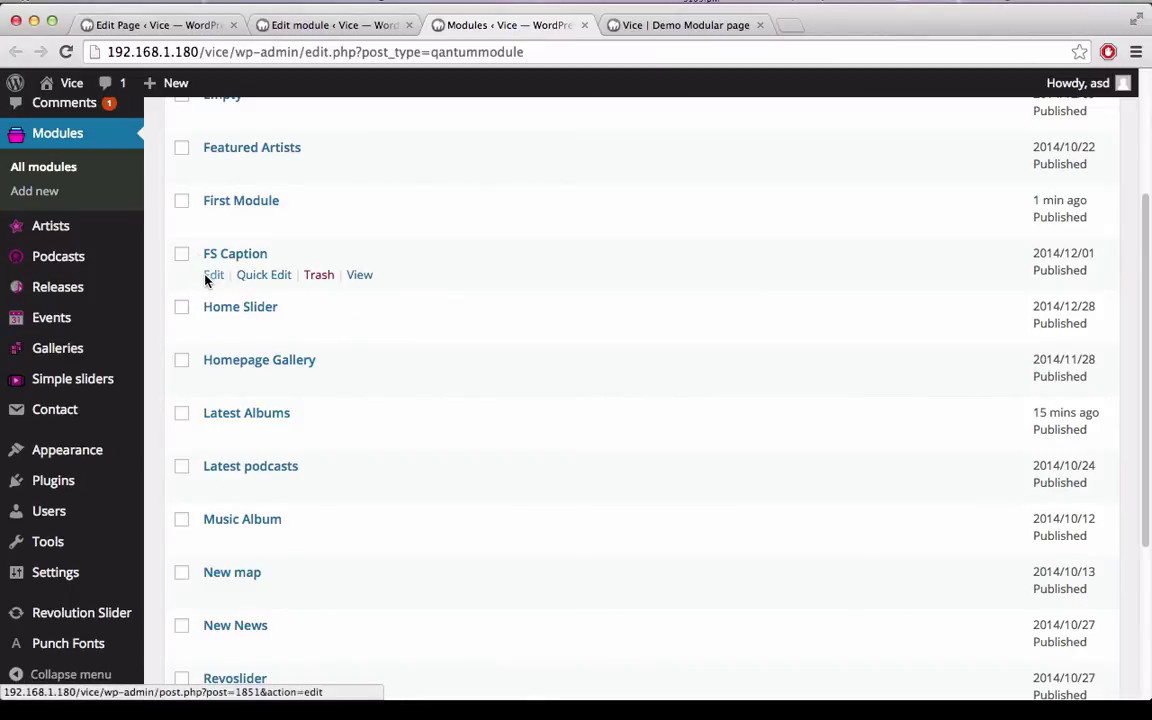
click(210, 276)
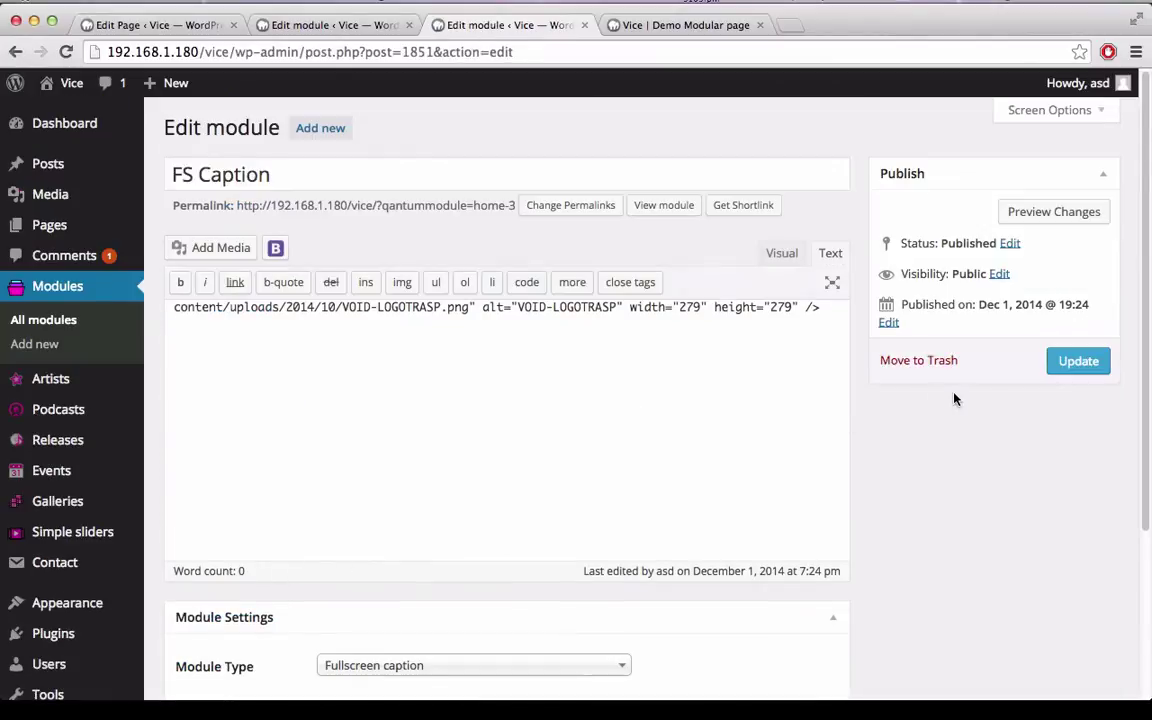
click(836, 347)
drag(204, 358, 172, 322)
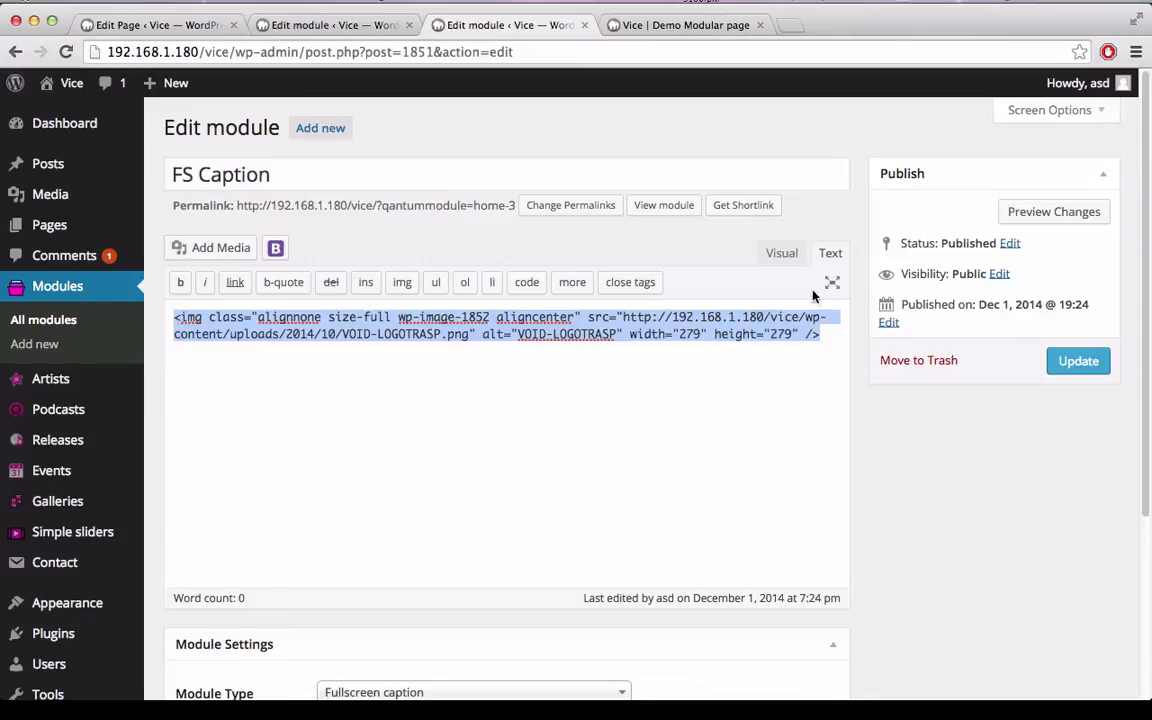
click(784, 257)
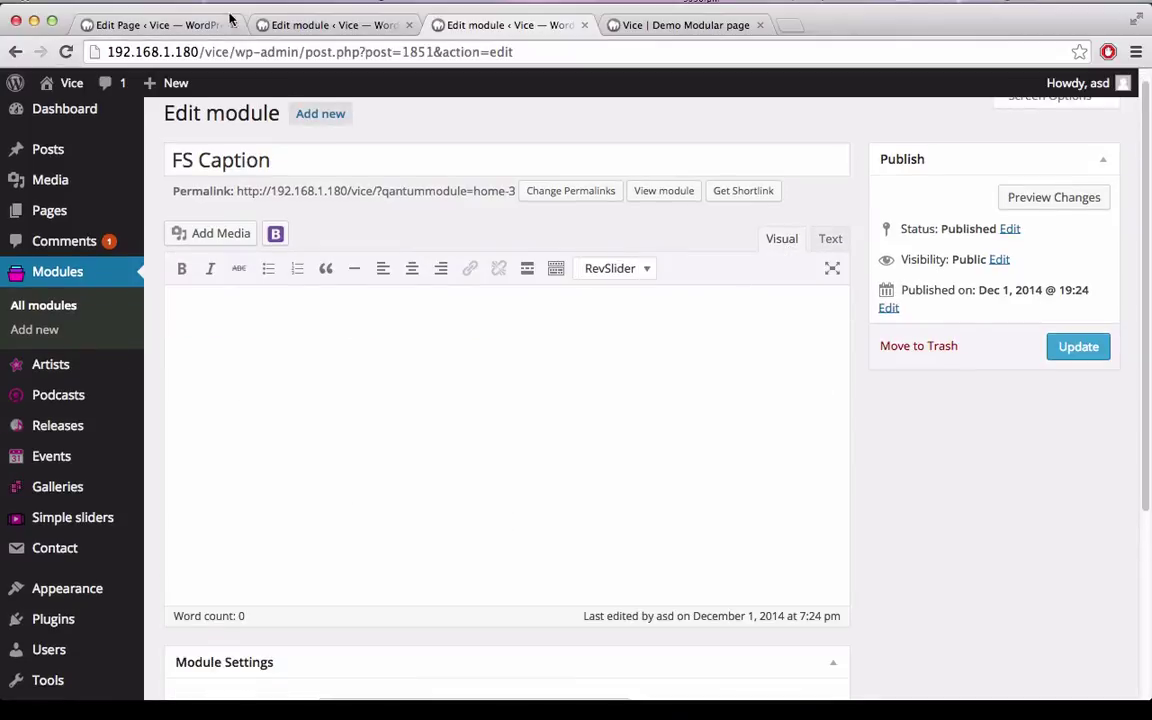
Step: Change the module of the first entry on the Demo Modular page to FS Caption and update the page
click(345, 25)
click(172, 26)
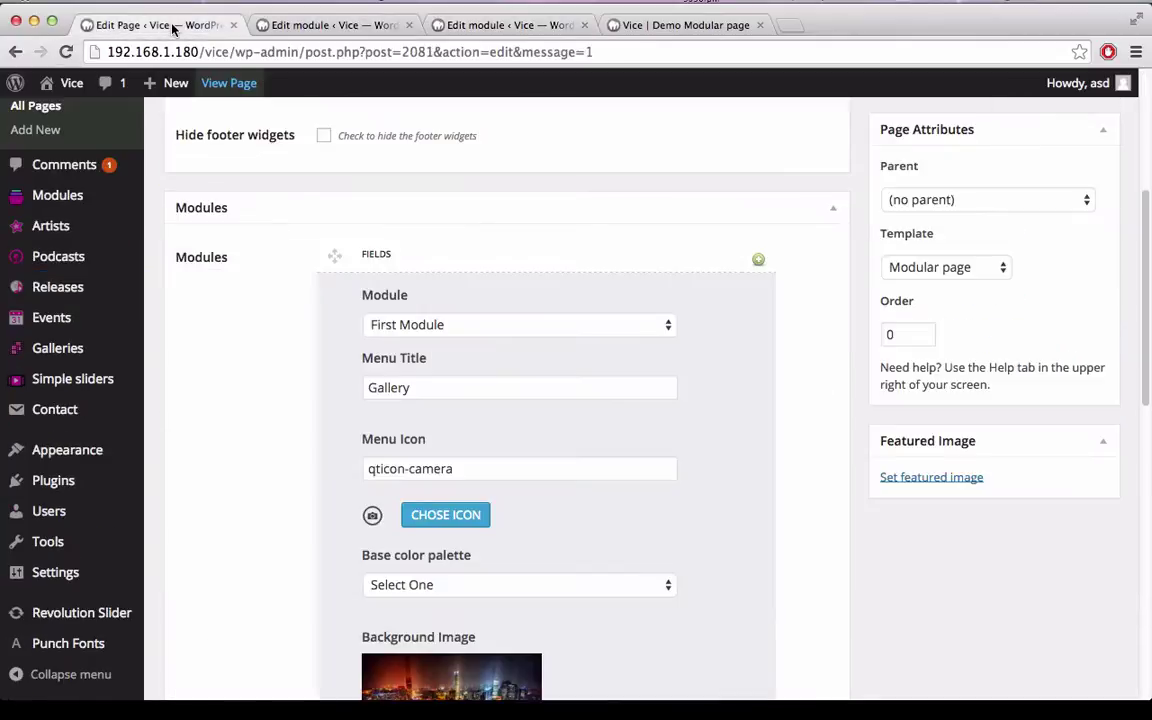
click(610, 325)
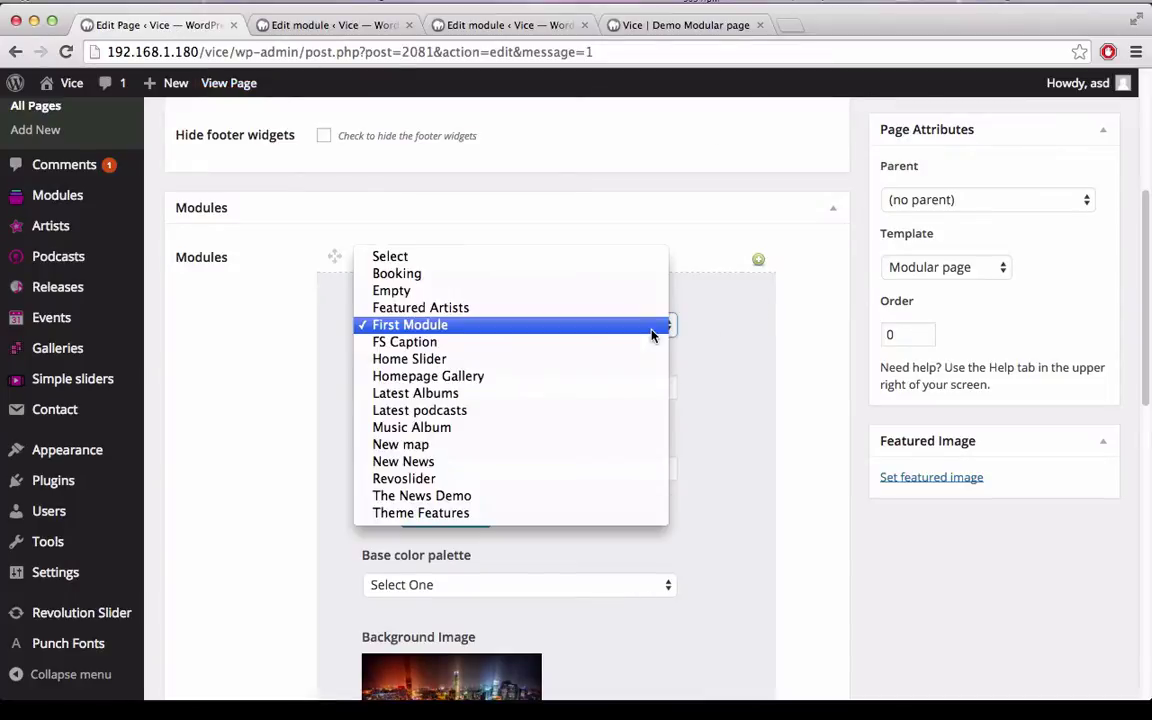
click(591, 342)
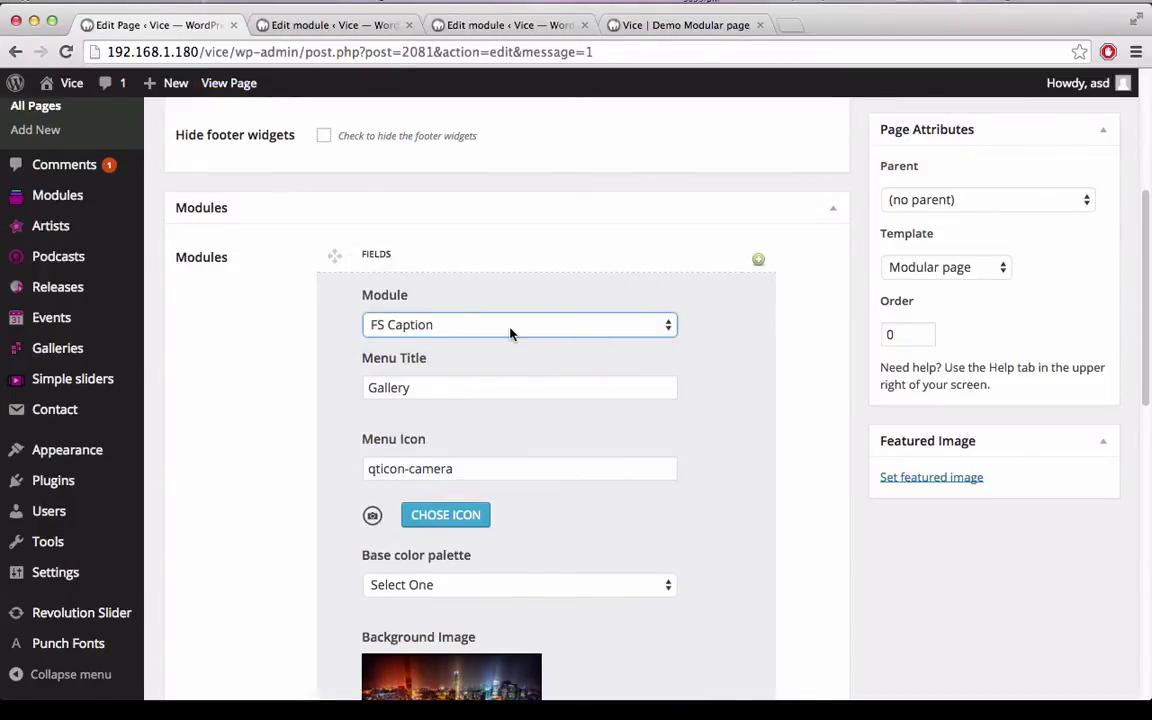
scroll(1075, 538, up, 3)
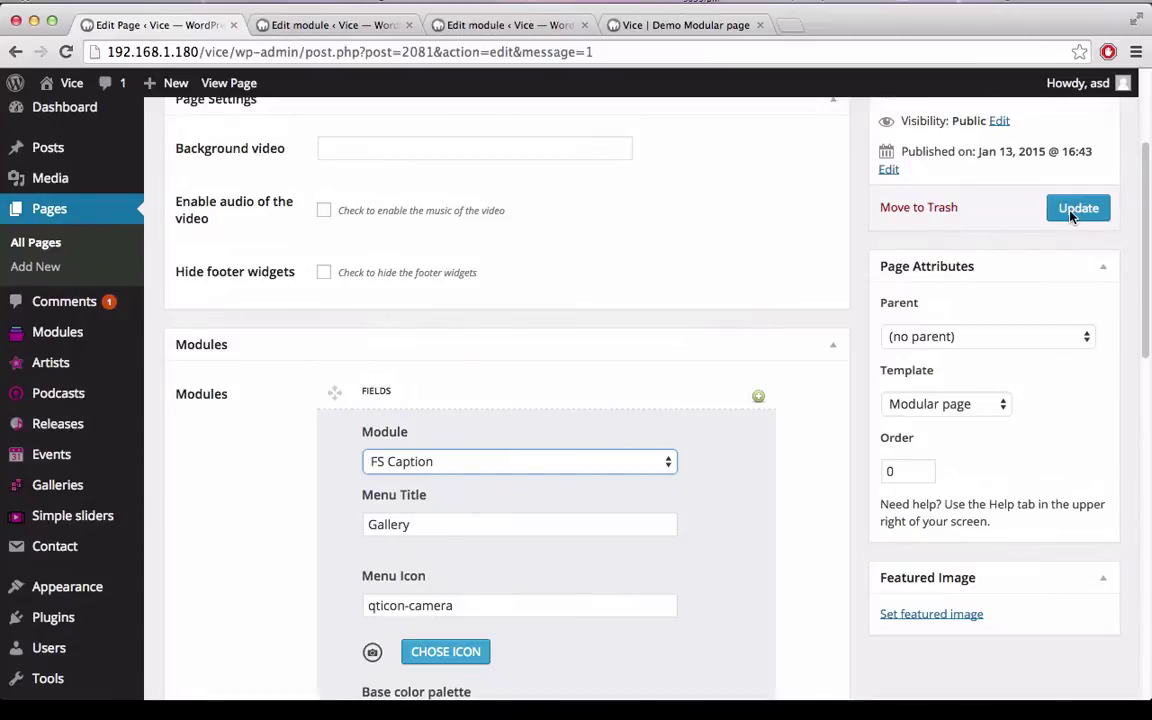
click(1075, 210)
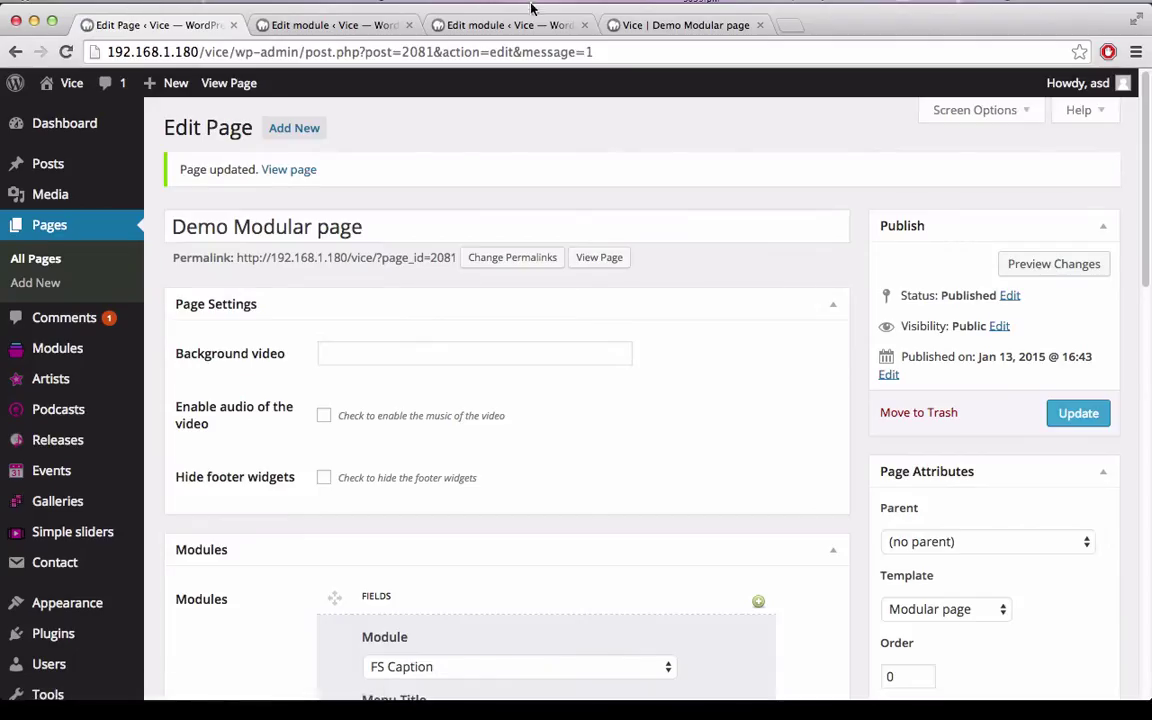
Step: Close the First Module editor and reload the published Demo Modular page to check the FS Caption module
click(322, 25)
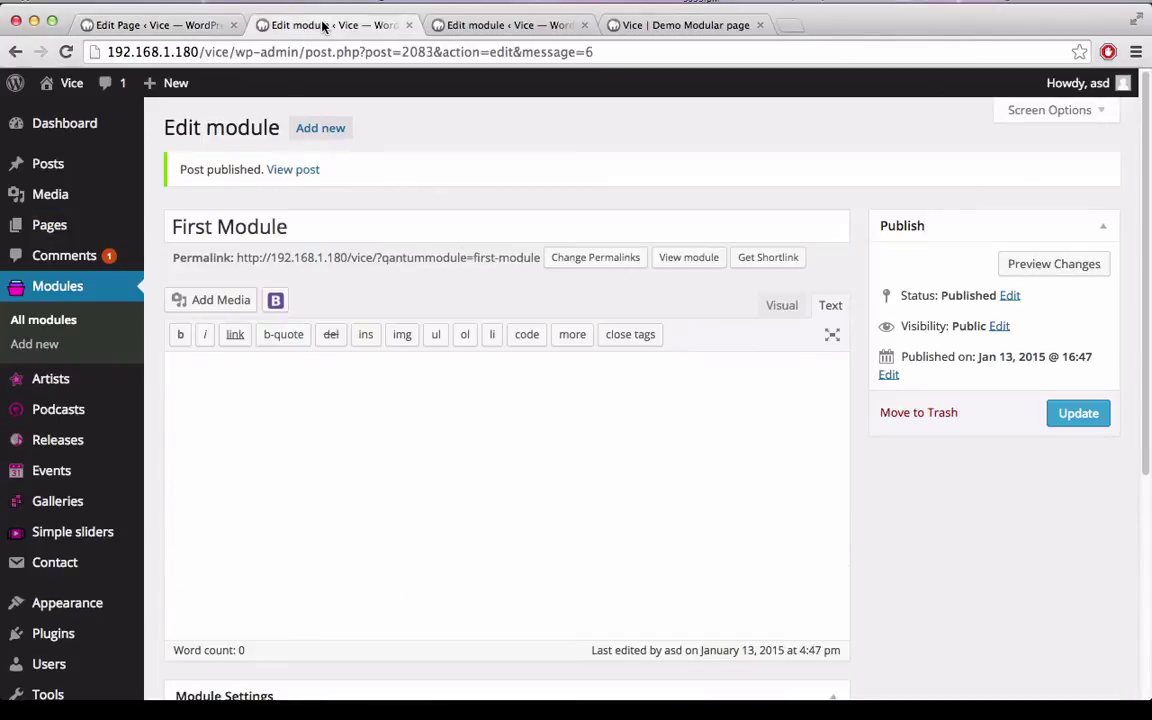
click(409, 26)
click(480, 24)
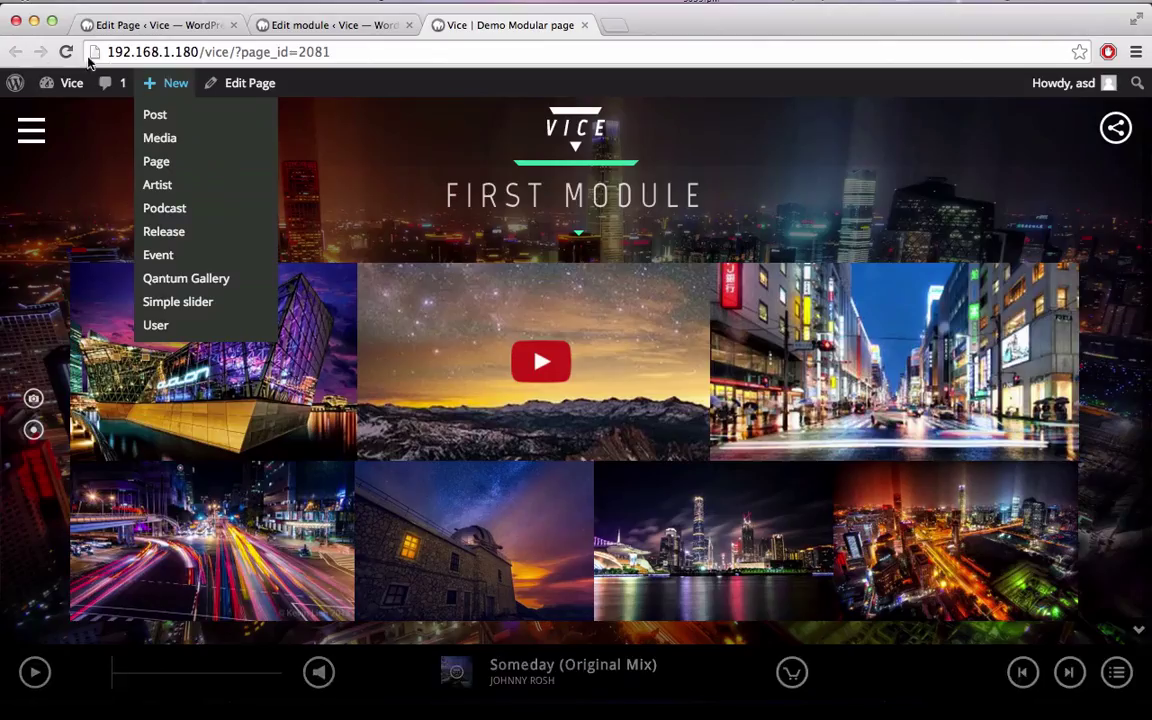
click(63, 52)
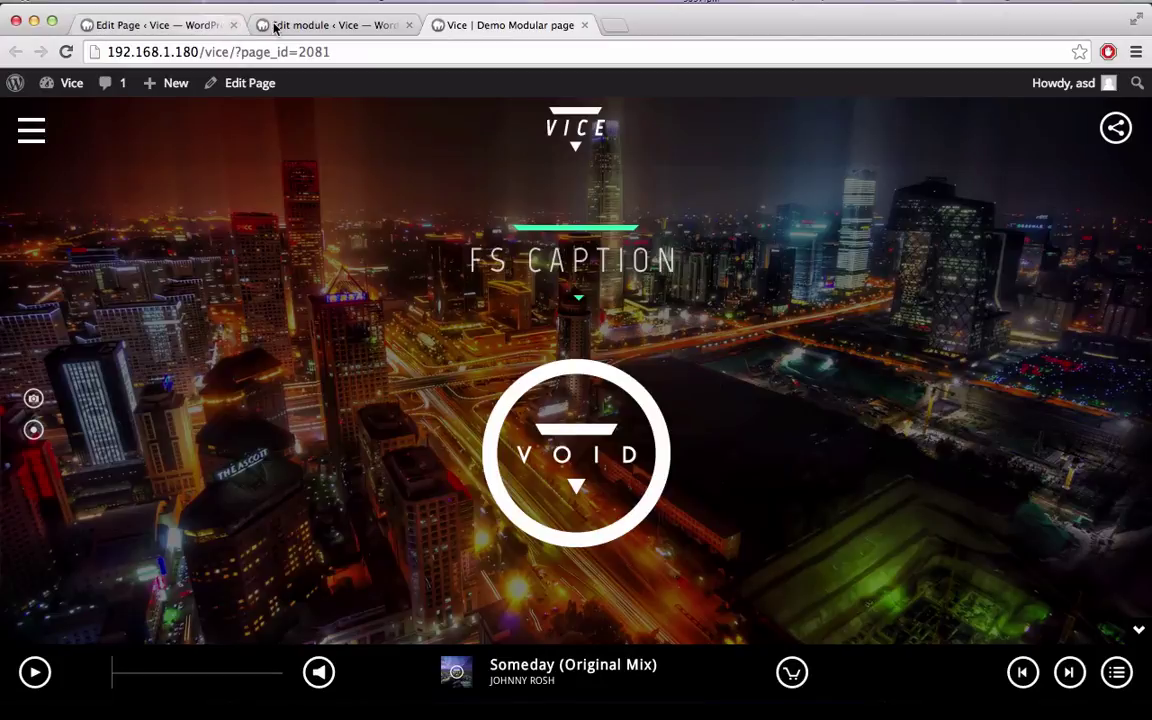
Step: Turn on Hide title for the FS Caption entry, update the page and reload the published version
click(159, 25)
scroll(576, 562, down, 15)
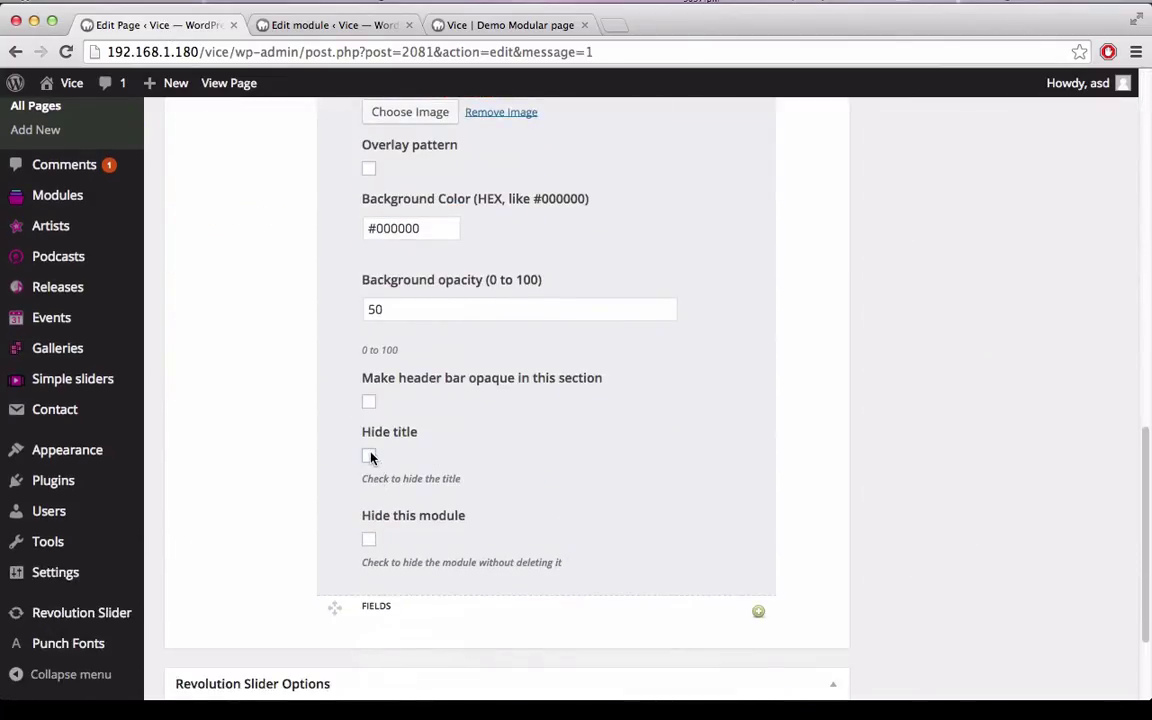
scroll(959, 244, up, 15)
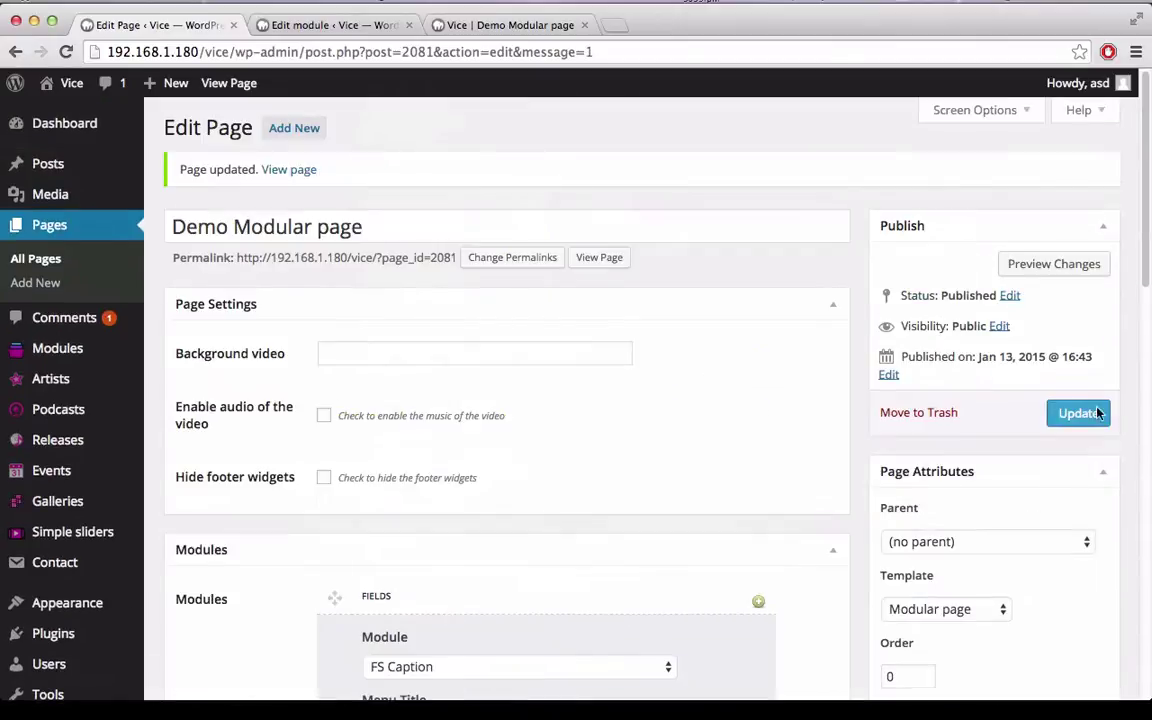
click(1100, 415)
click(460, 24)
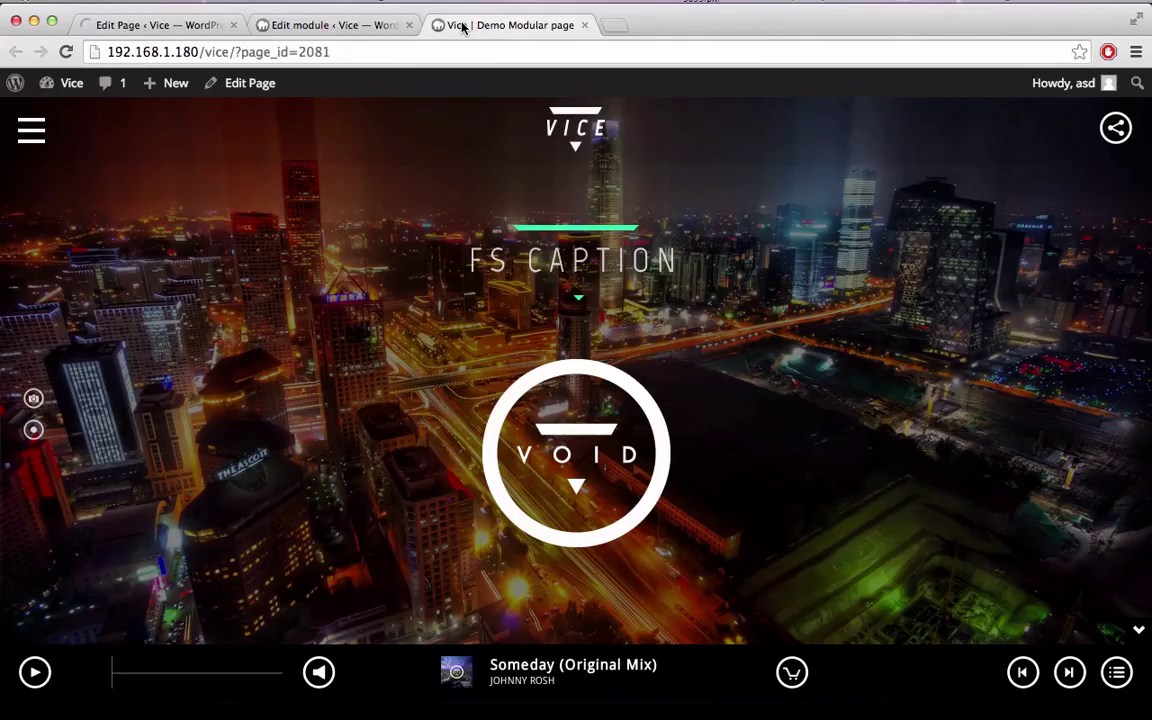
click(66, 51)
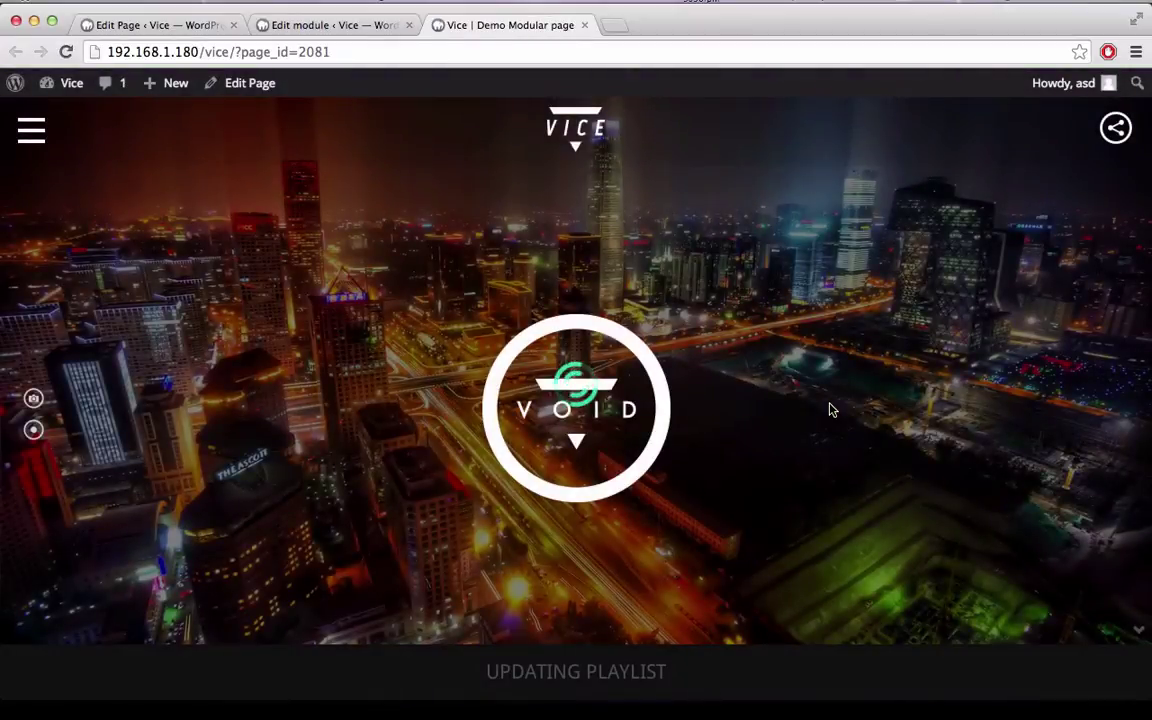
Step: Make the header bar opaque in the FS Caption entry's section, update the page and check the published header
click(148, 26)
scroll(800, 585, down, 5)
scroll(840, 607, down, 10)
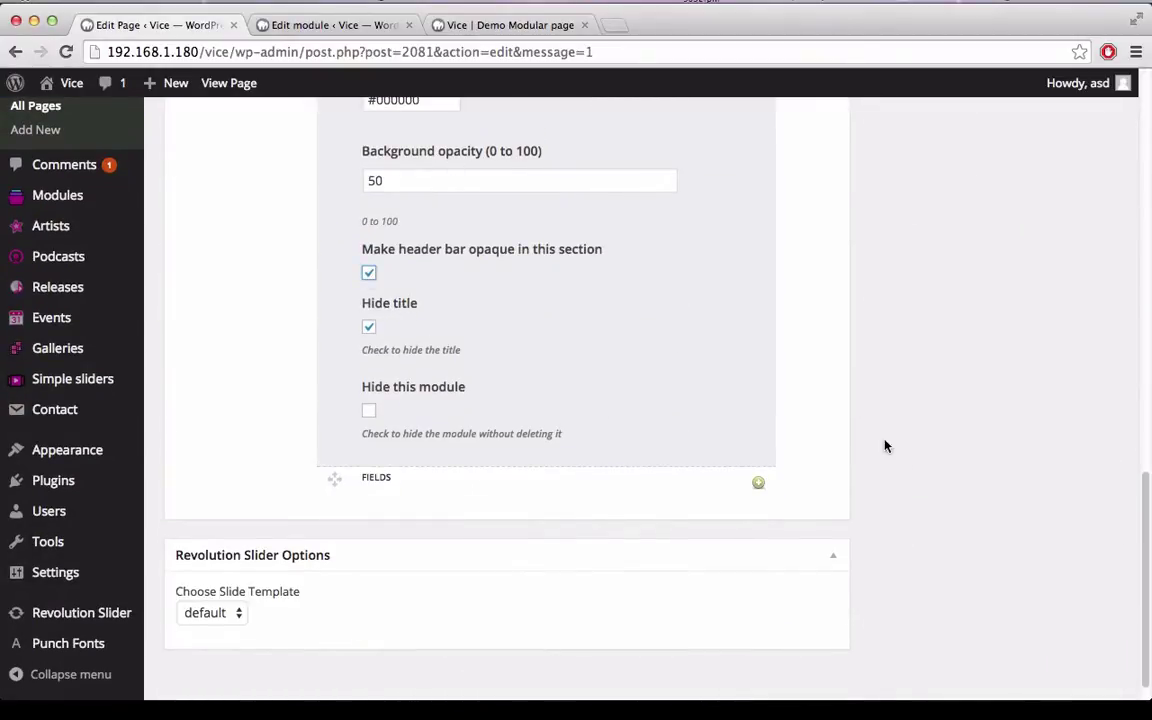
scroll(951, 481, up, 10)
scroll(1003, 185, up, 3)
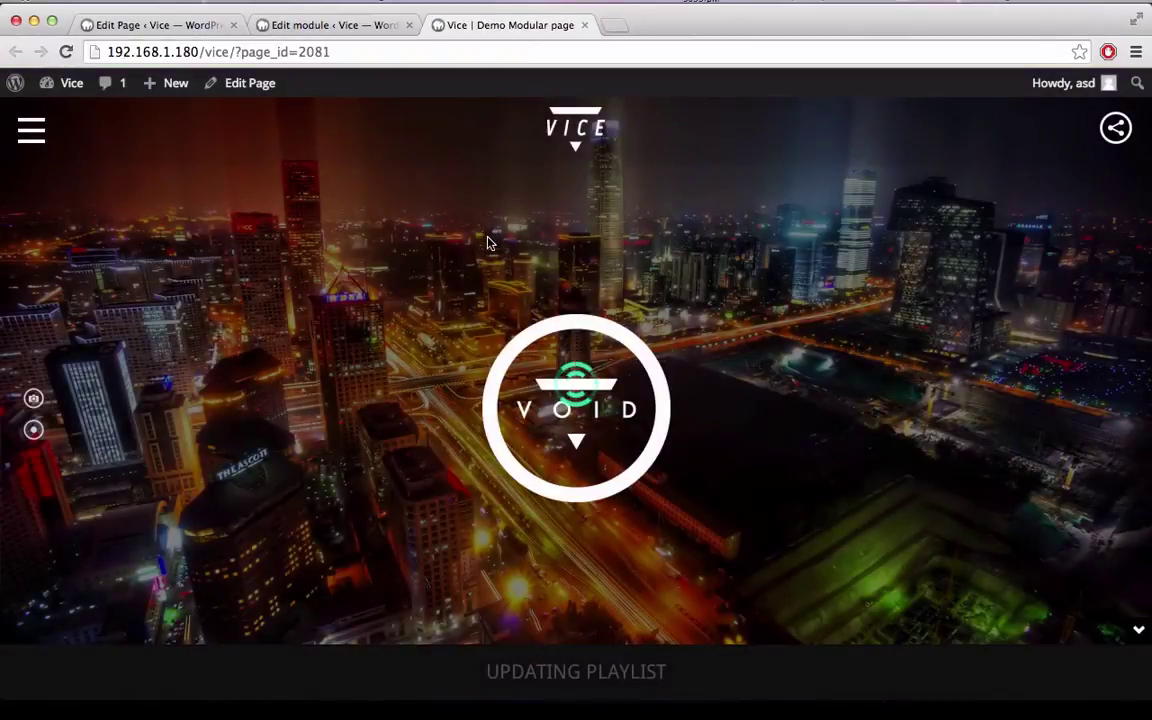
scroll(506, 287, down, 3)
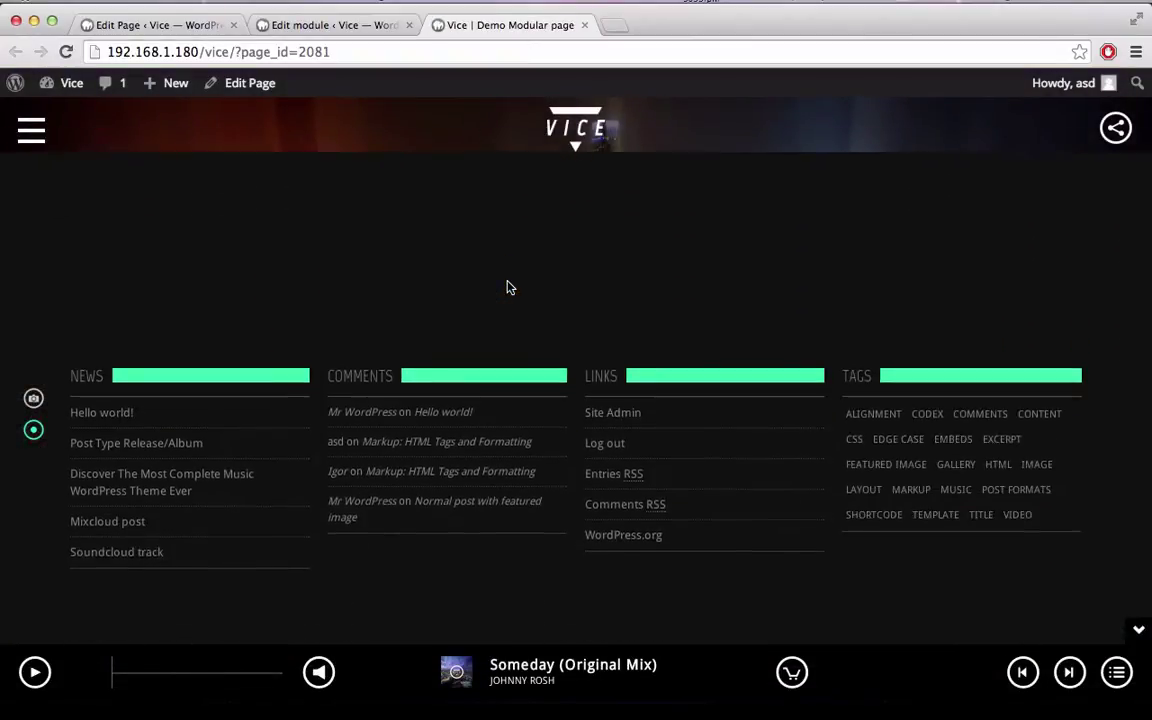
scroll(506, 287, up, 5)
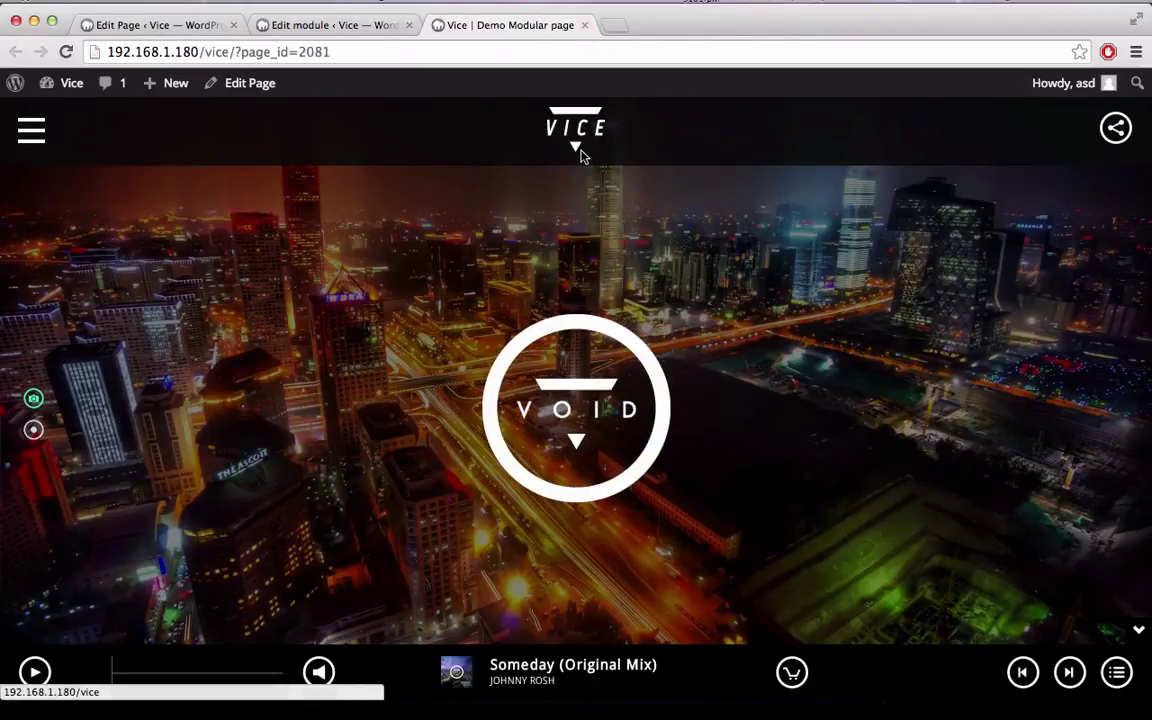
Step: Add a second module entry to the Demo Modular page, set its module to New News and update the page
click(172, 25)
scroll(649, 638, down, 15)
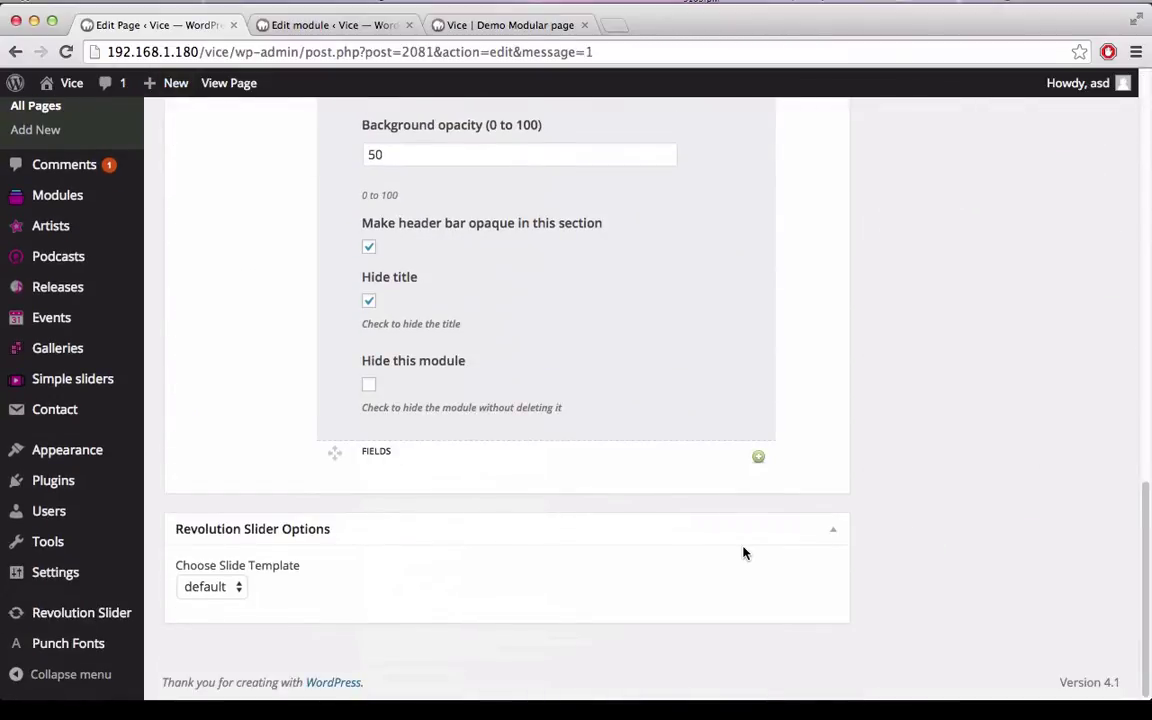
click(758, 457)
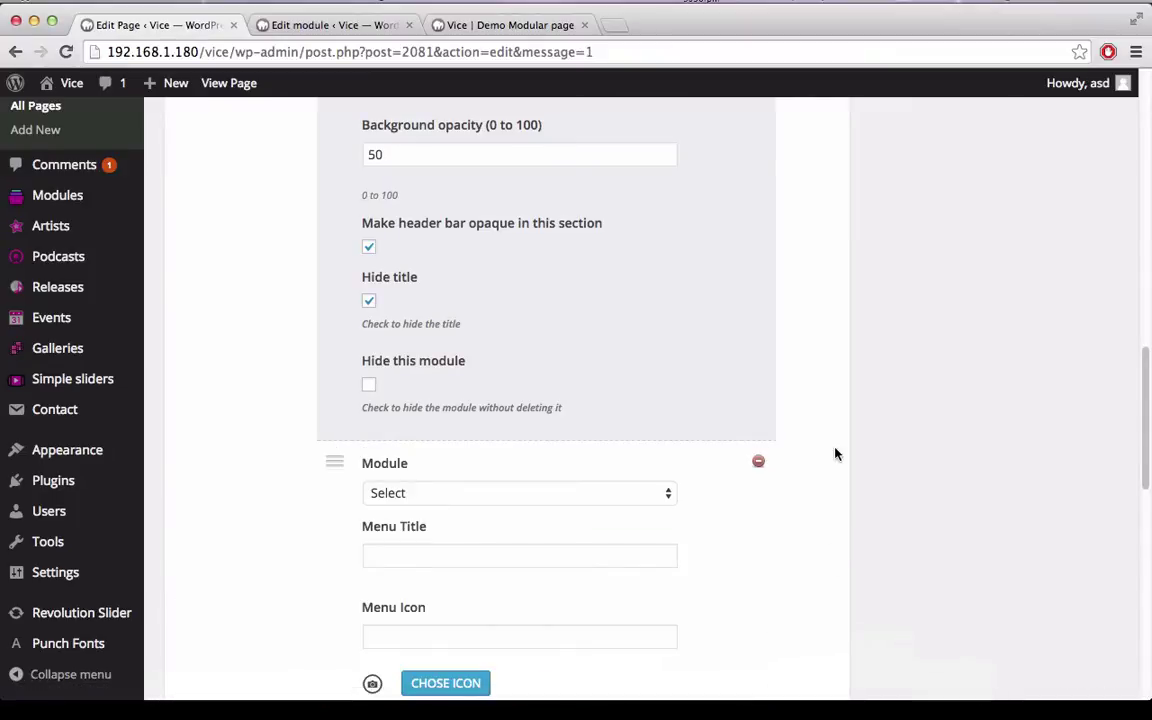
scroll(836, 454, down, 5)
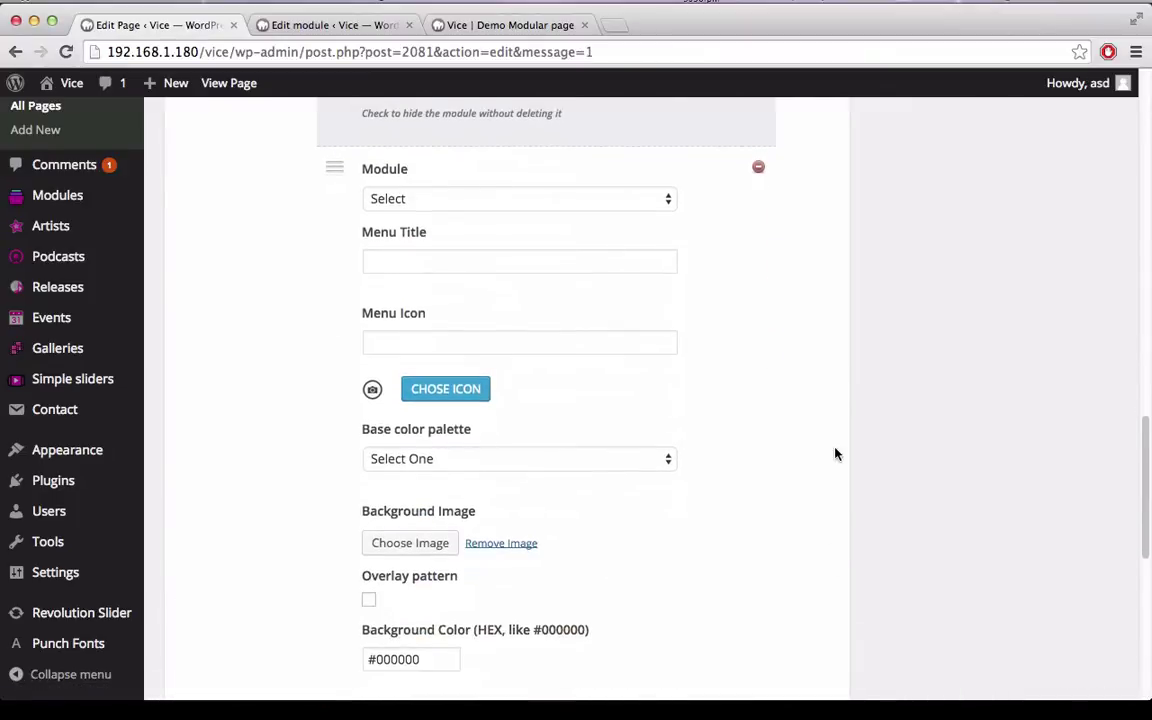
click(463, 199)
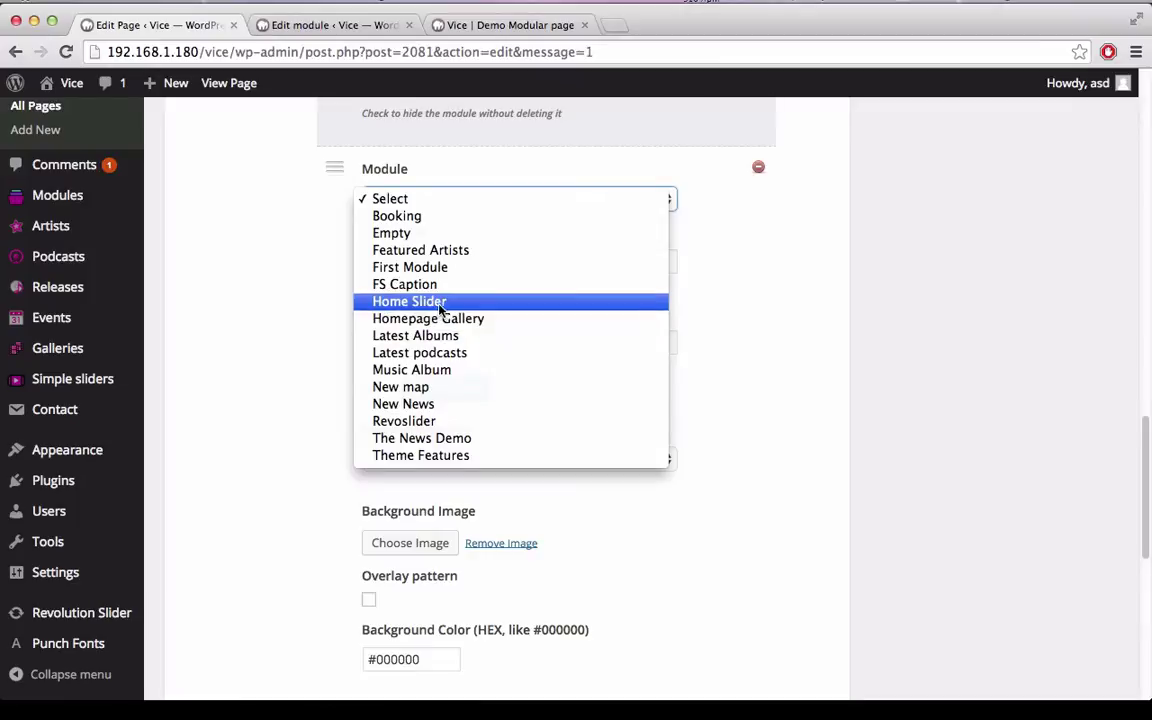
click(437, 404)
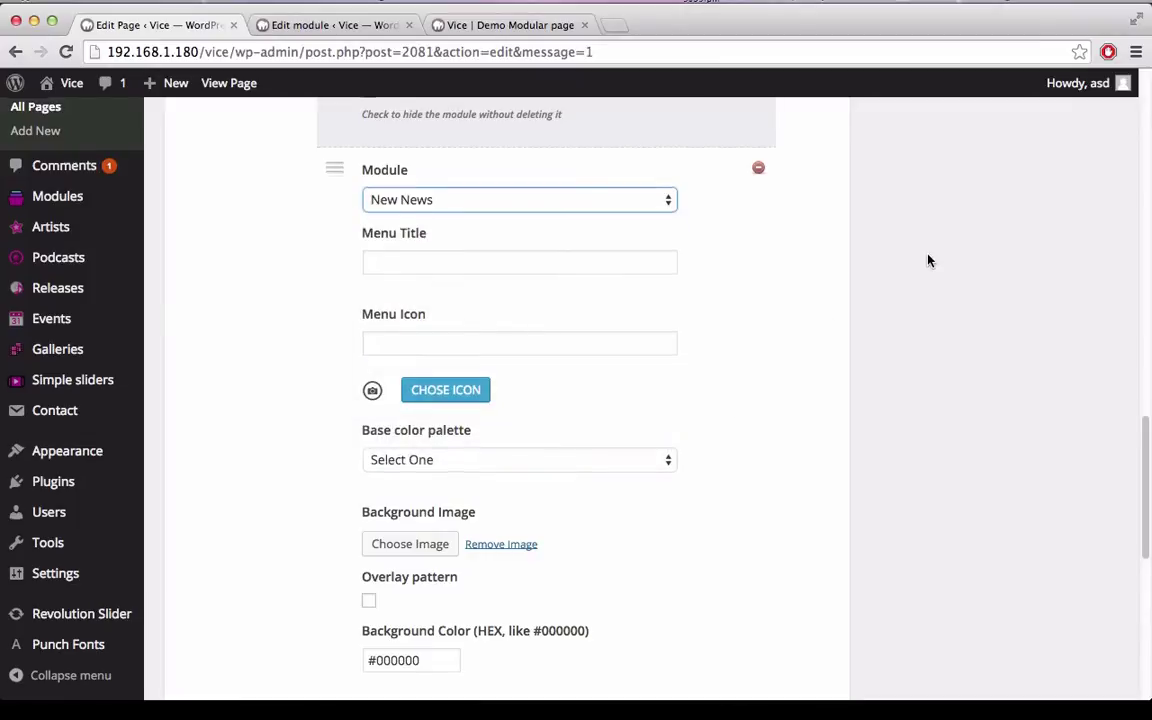
scroll(928, 260, up, 10)
click(1060, 418)
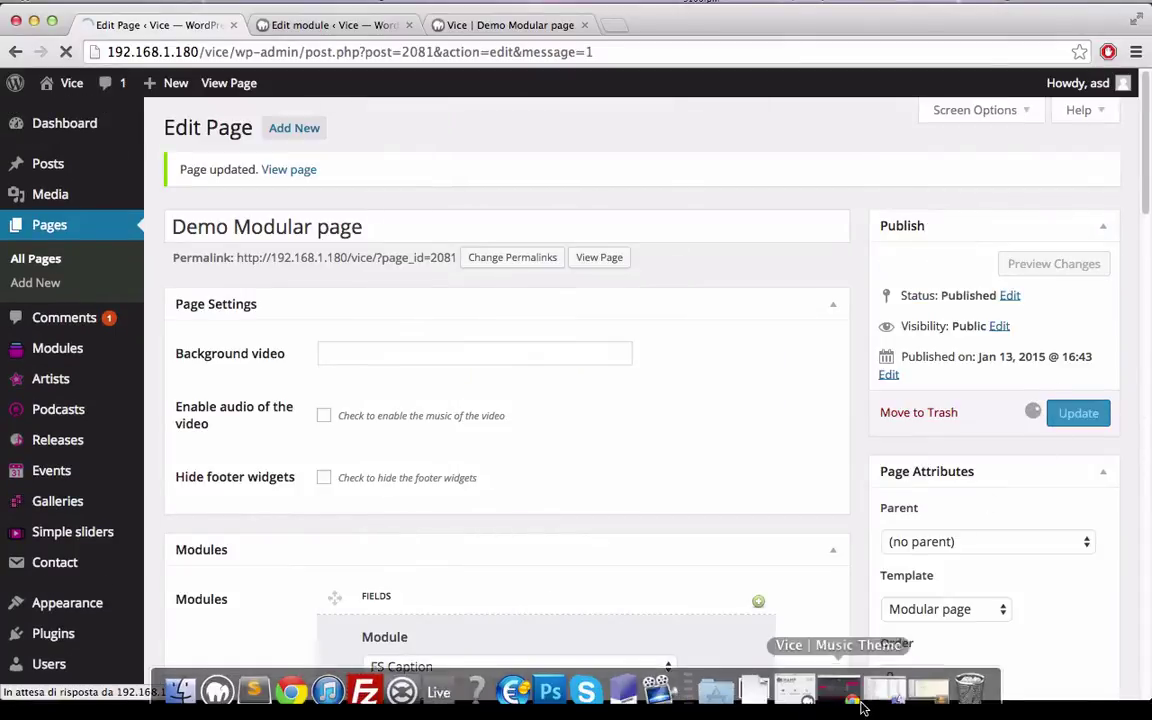
Step: Reload the published Demo Modular page and jump to its second section to check the New News module
click(488, 30)
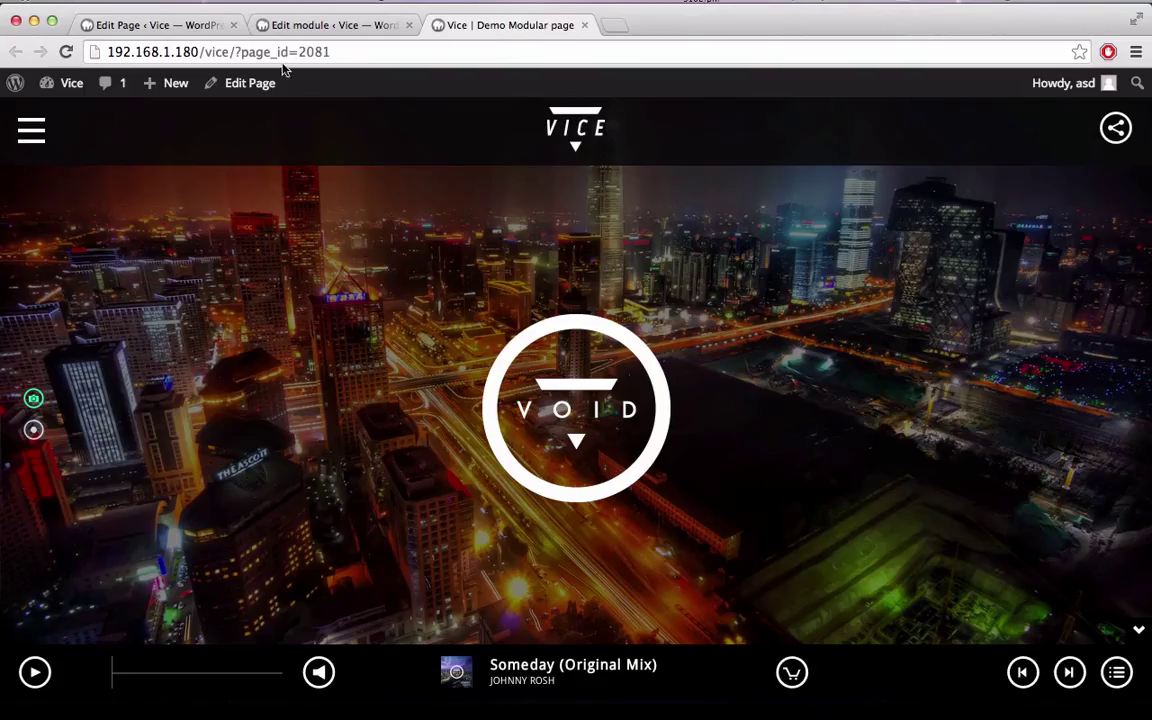
click(64, 52)
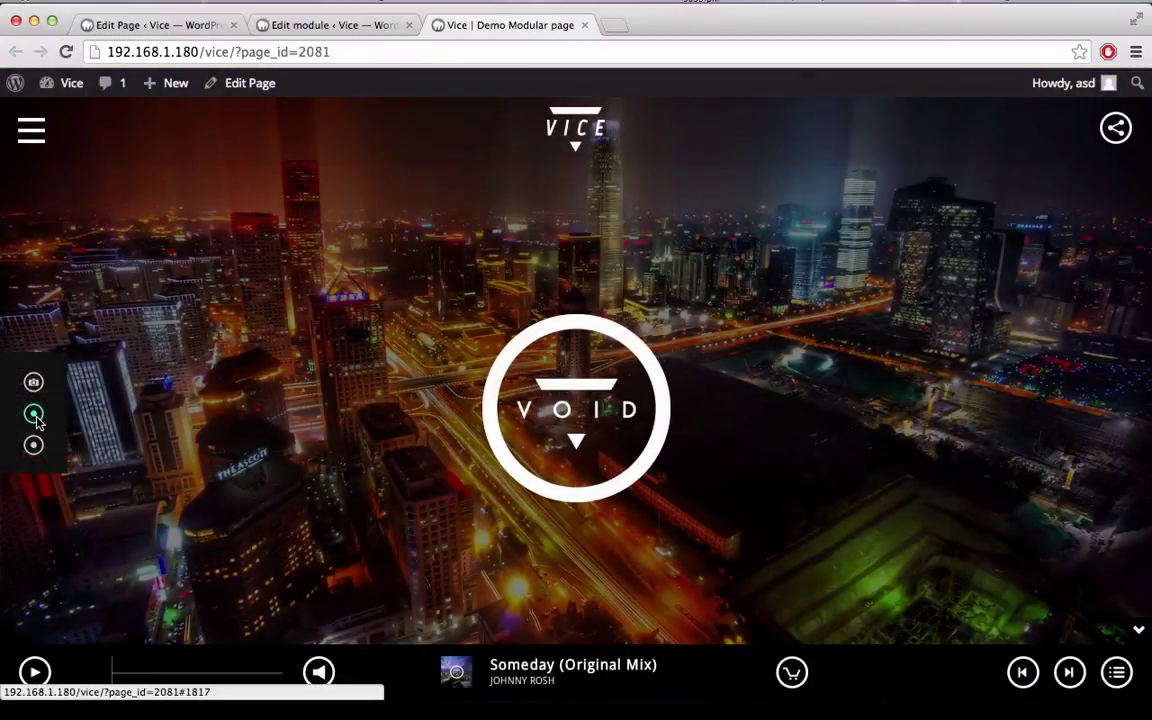
click(34, 415)
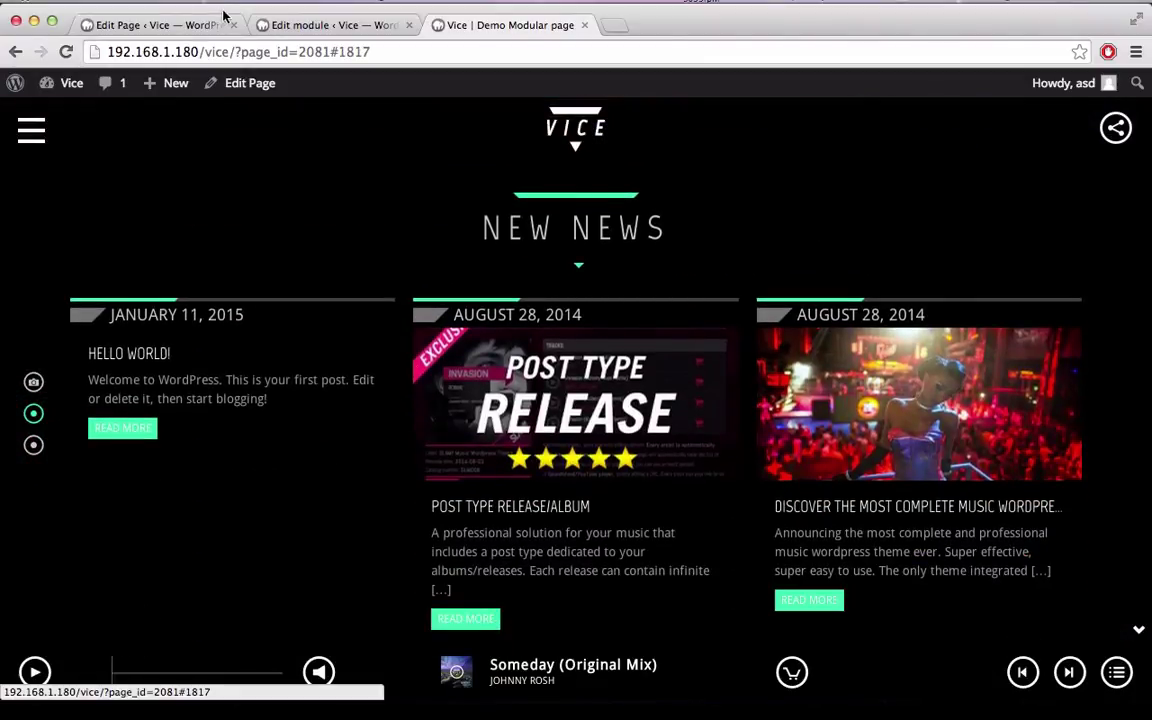
Step: Give the New News entry the menu title News and the menu icon qticon-cd
click(190, 27)
scroll(997, 548, down, 20)
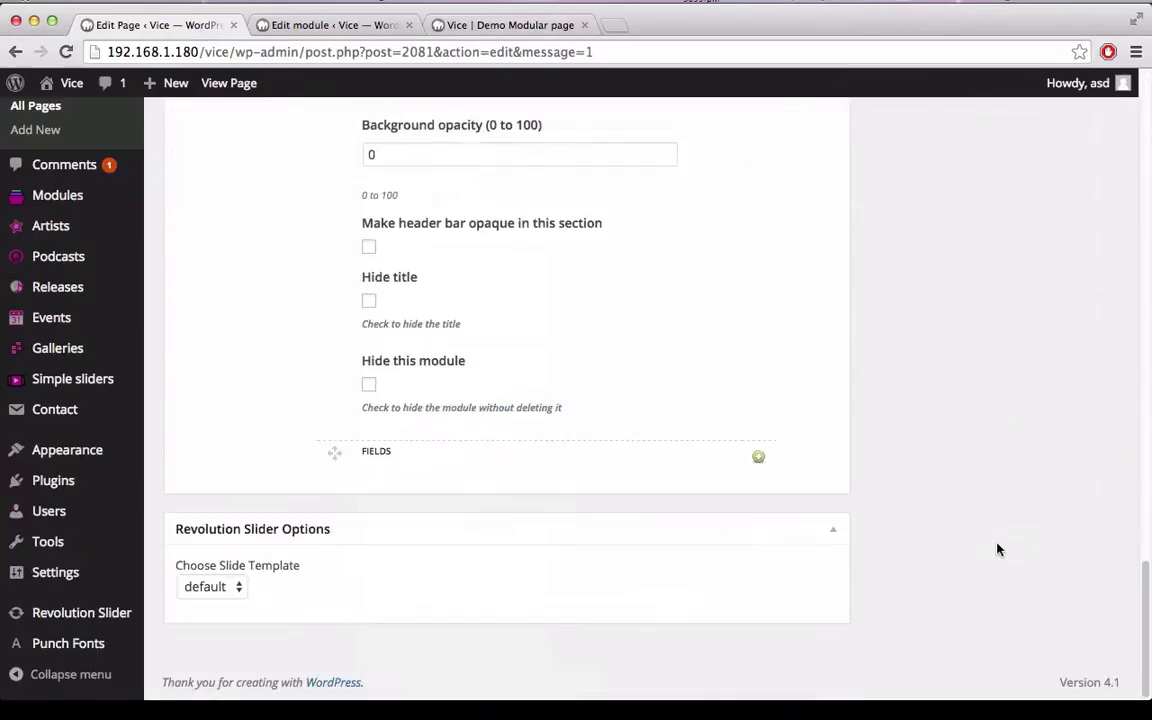
scroll(997, 548, up, 4)
scroll(997, 549, up, 4)
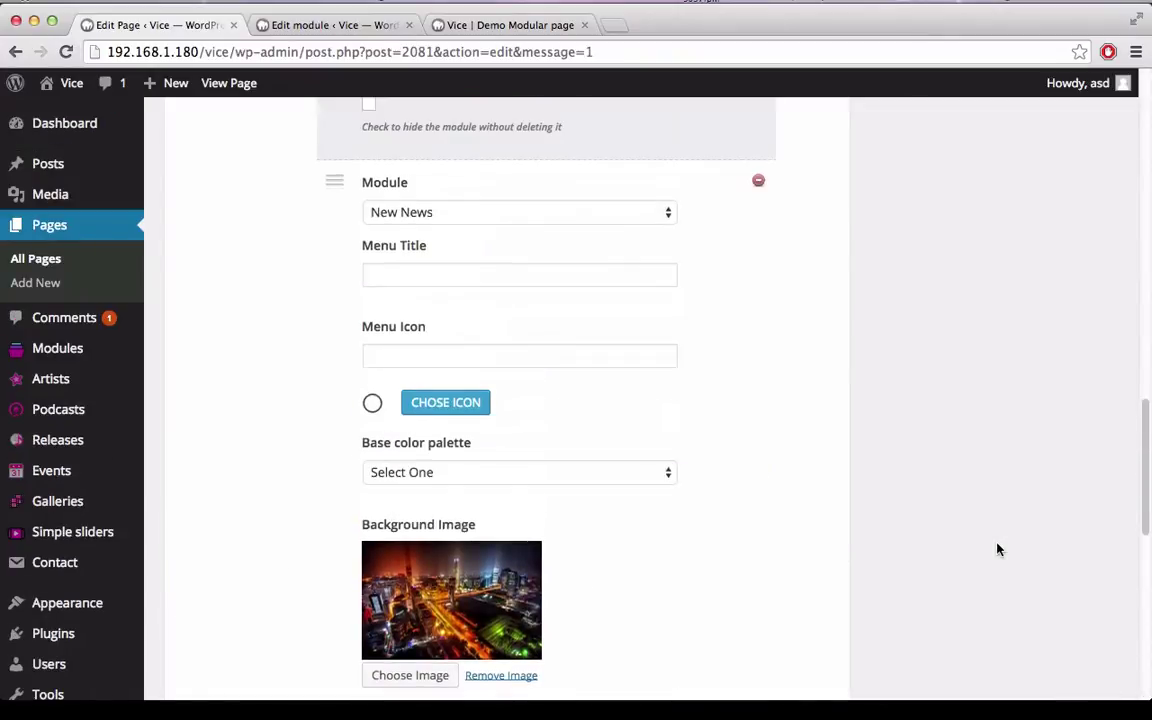
click(446, 278)
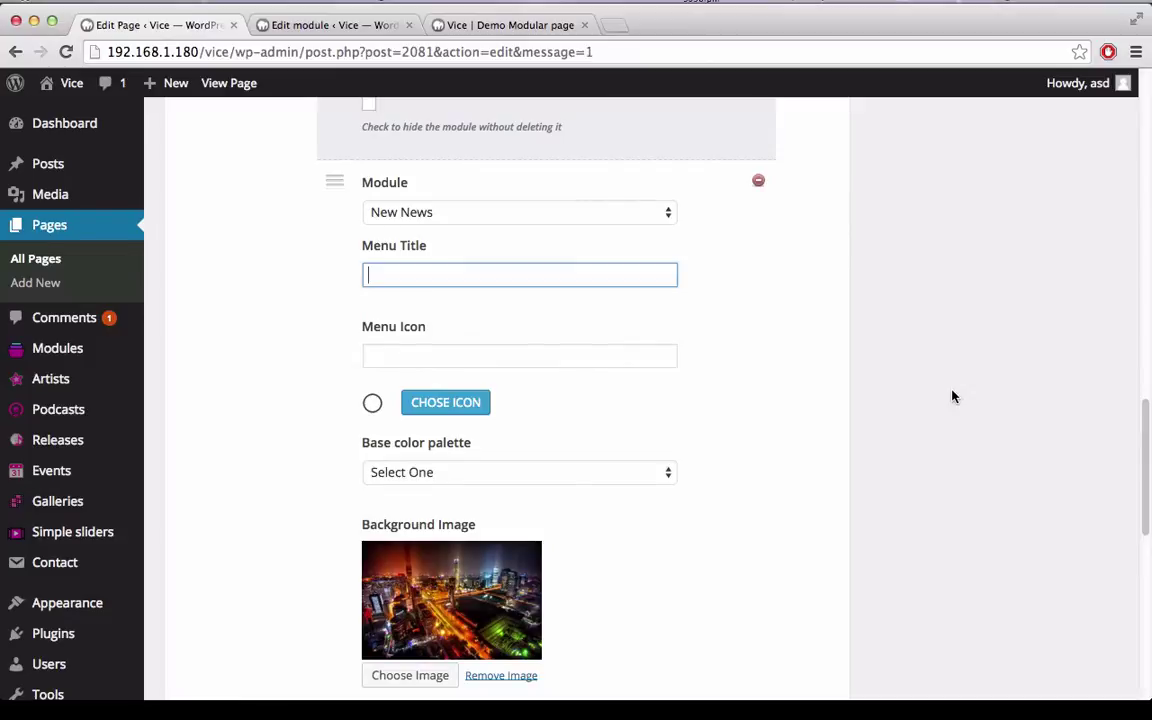
text(News)
click(446, 402)
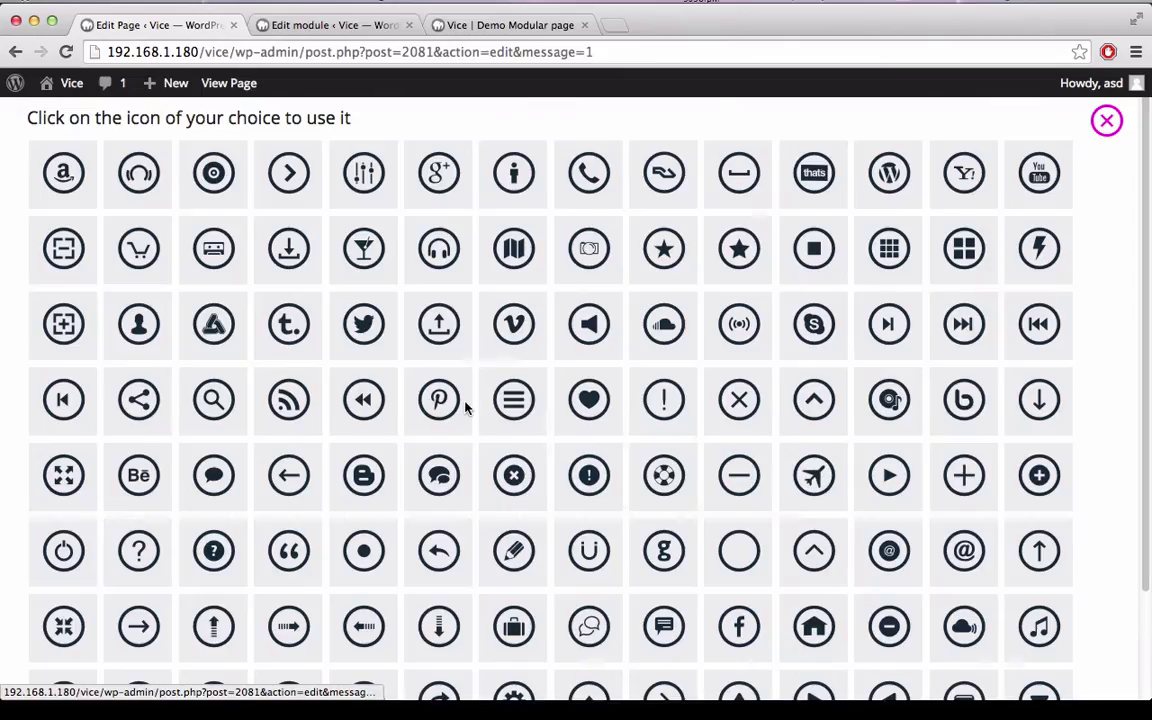
click(213, 172)
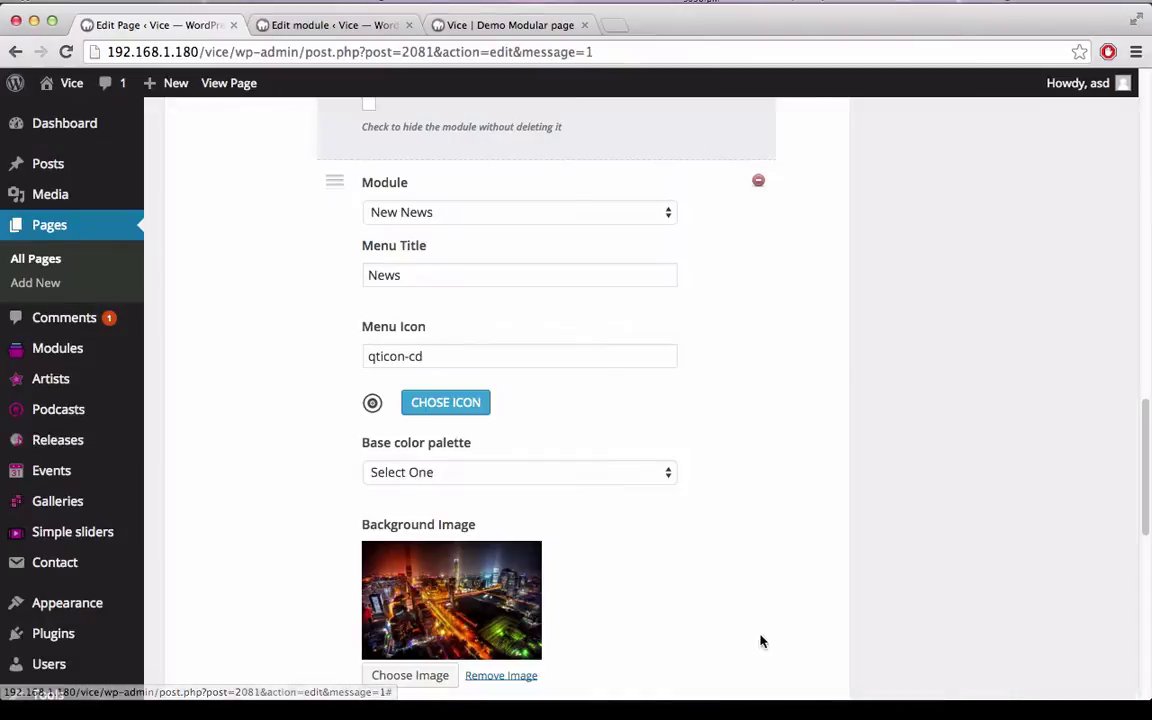
Step: Replace the New News entry's background image with an upload of Vice-background-full.jpg from the BACKGROUNDS folder, inserted at full size
scroll(933, 554, down, 2)
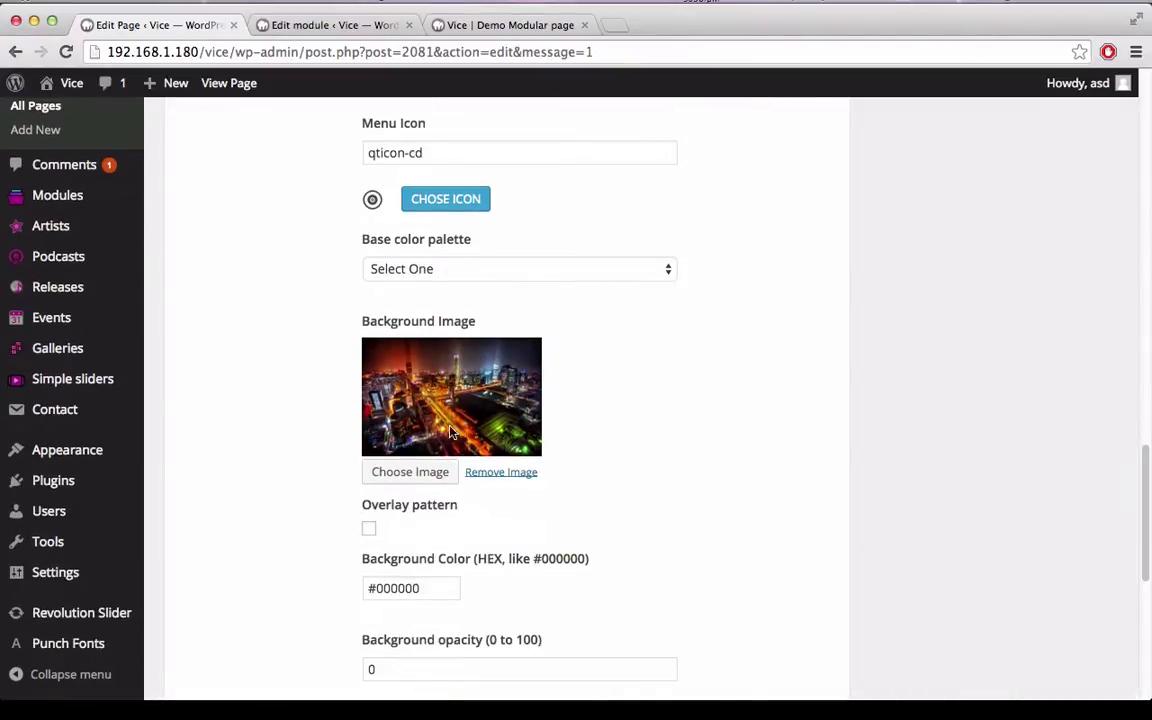
scroll(458, 378, up, 6)
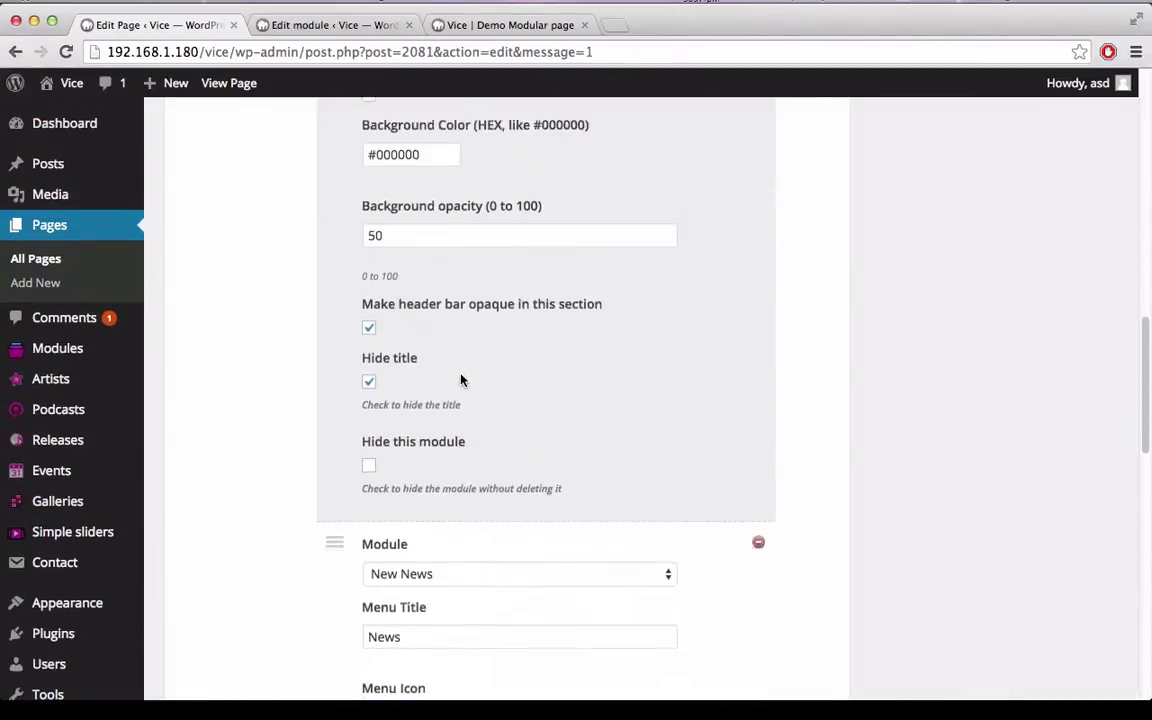
scroll(461, 380, up, 5)
scroll(476, 417, down, 9)
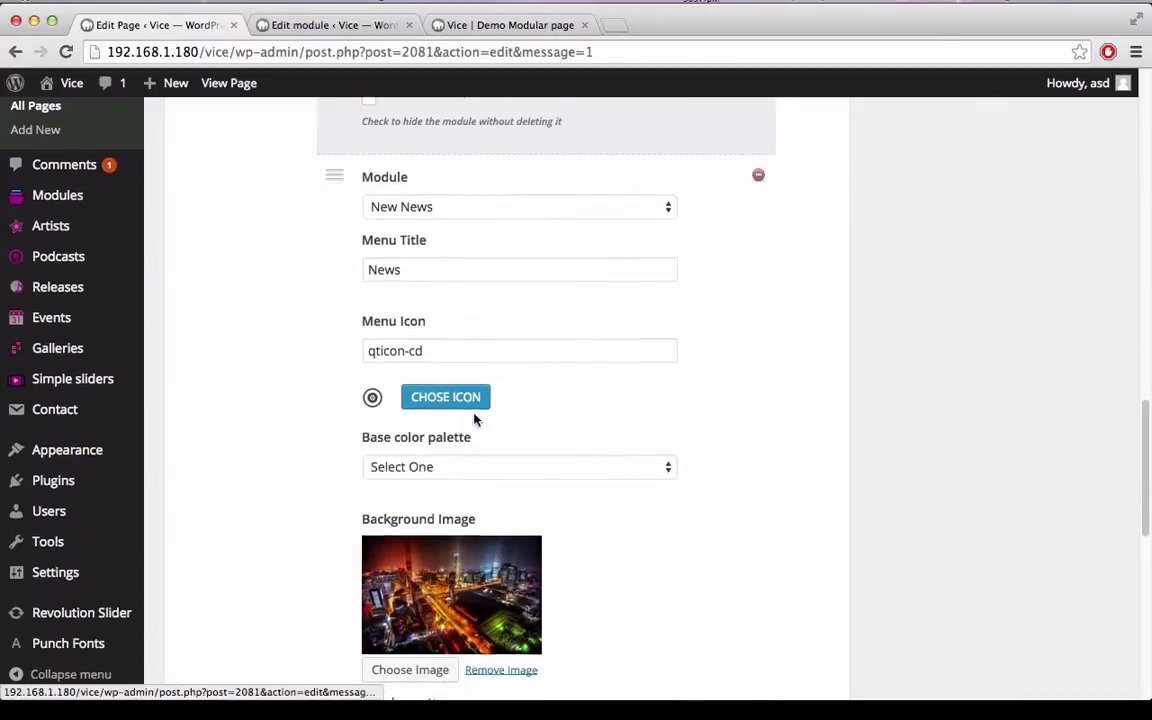
scroll(434, 594, down, 1)
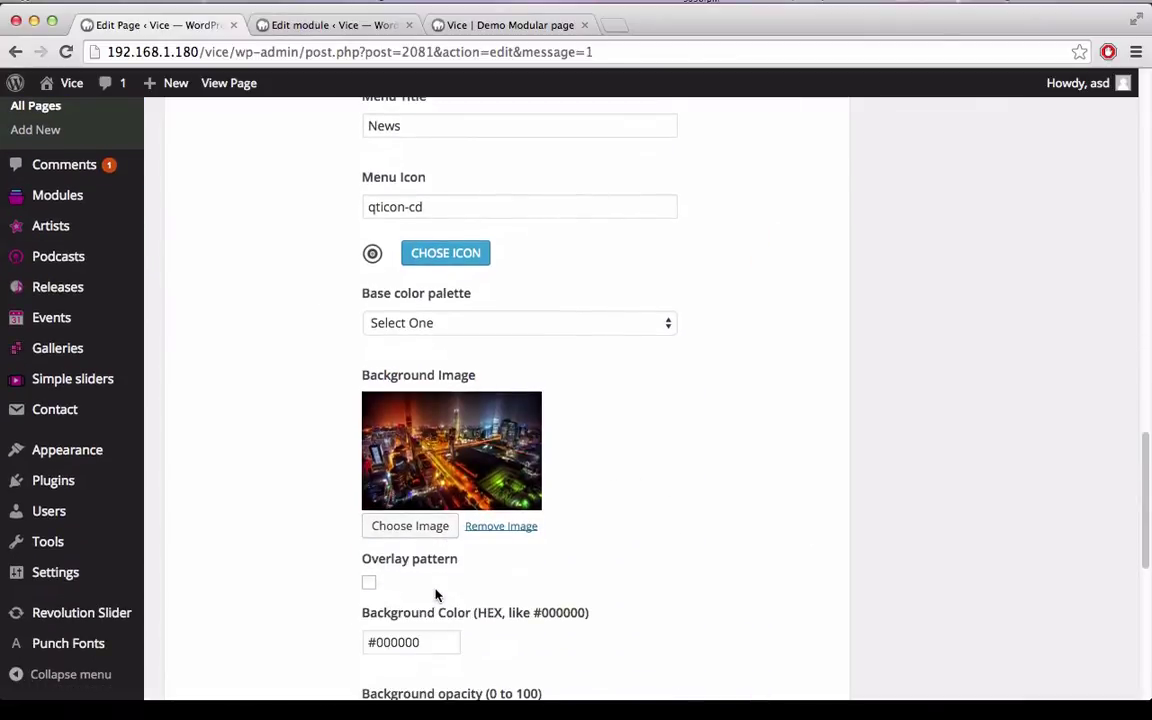
click(503, 527)
click(369, 416)
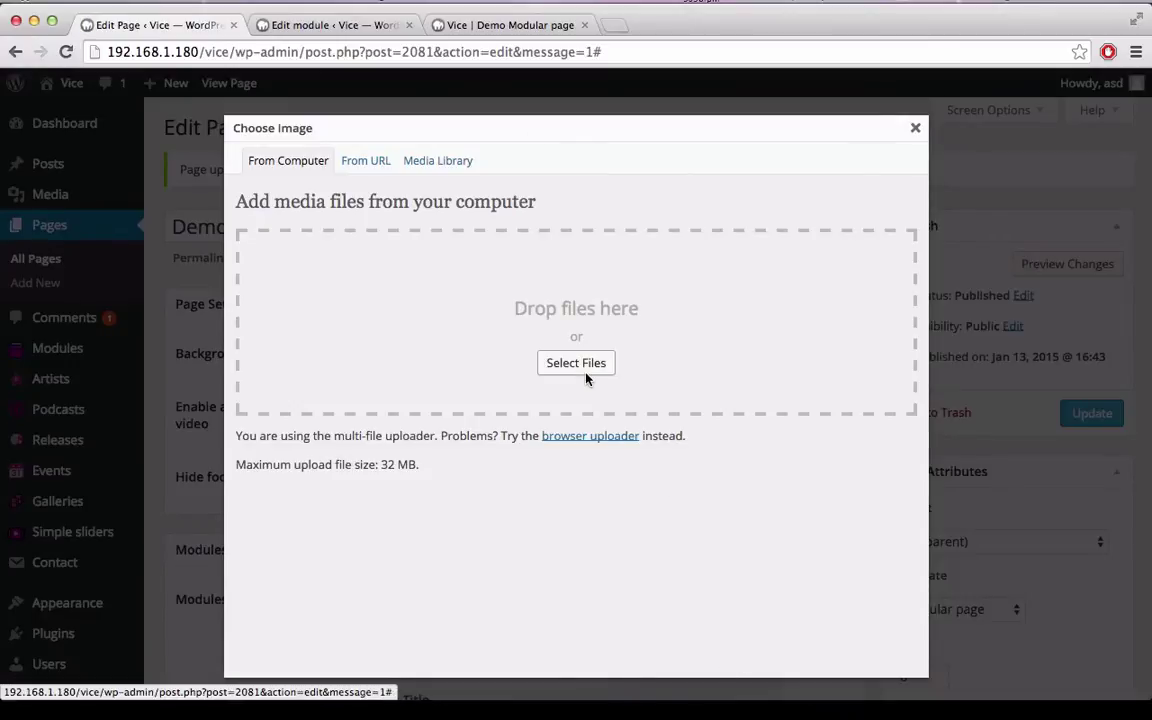
click(576, 363)
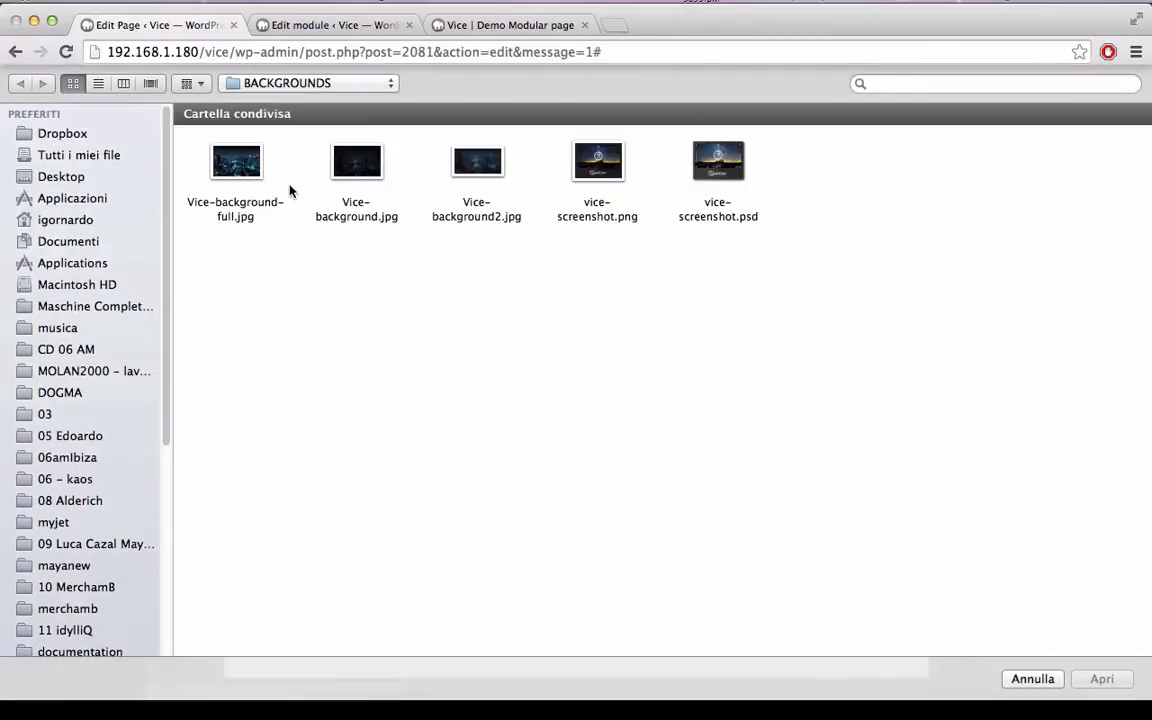
click(240, 168)
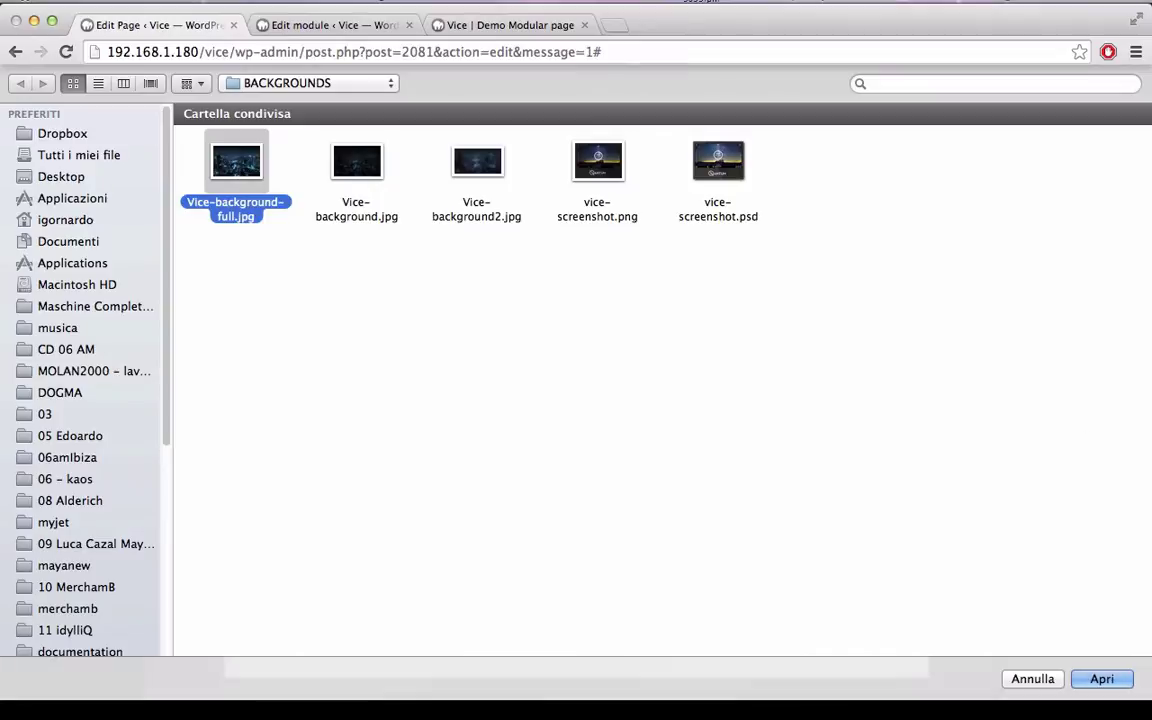
click(1102, 679)
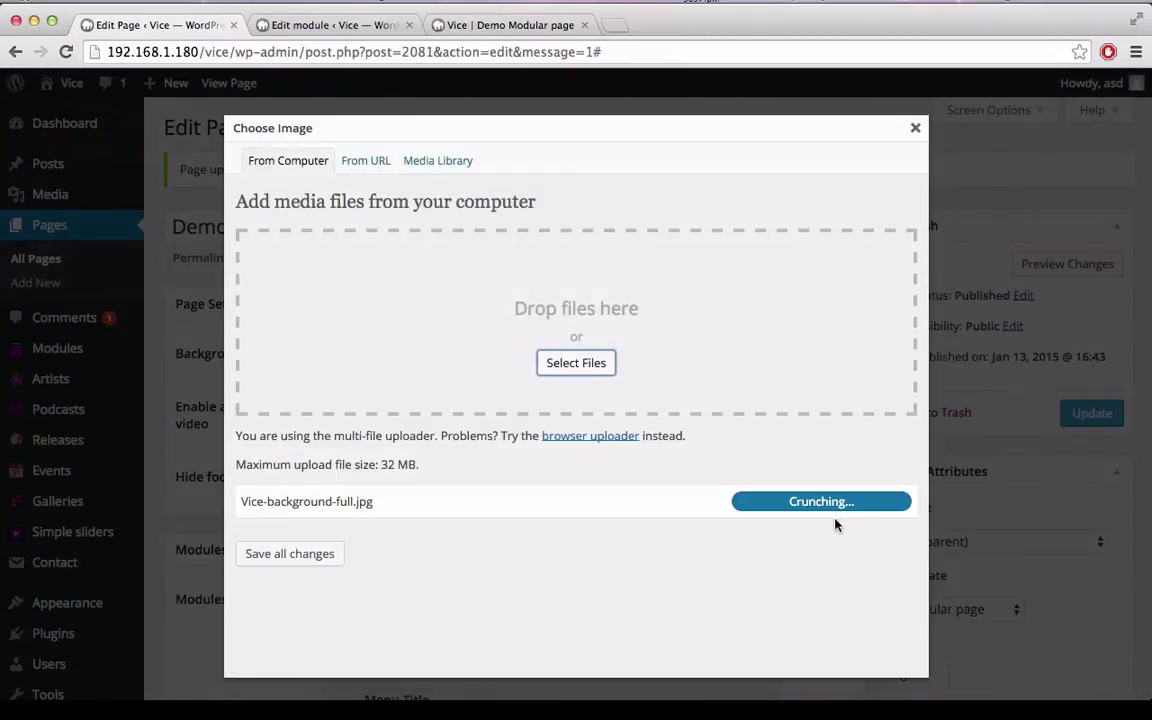
scroll(810, 527, down, 10)
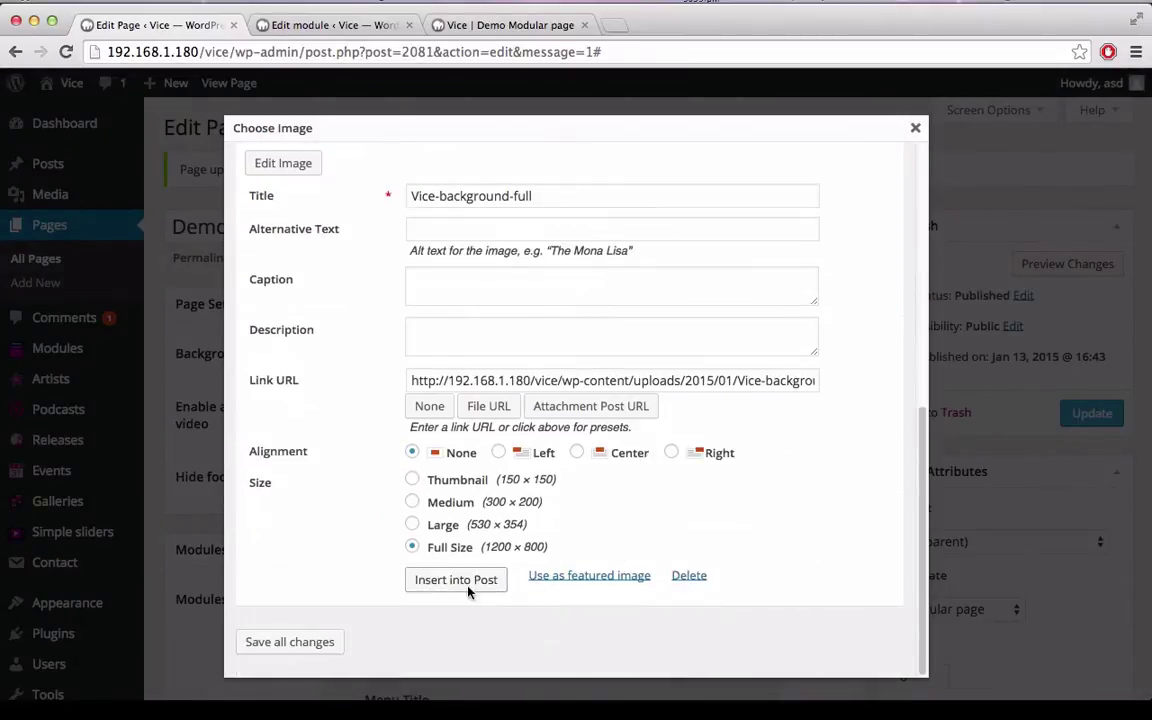
click(467, 589)
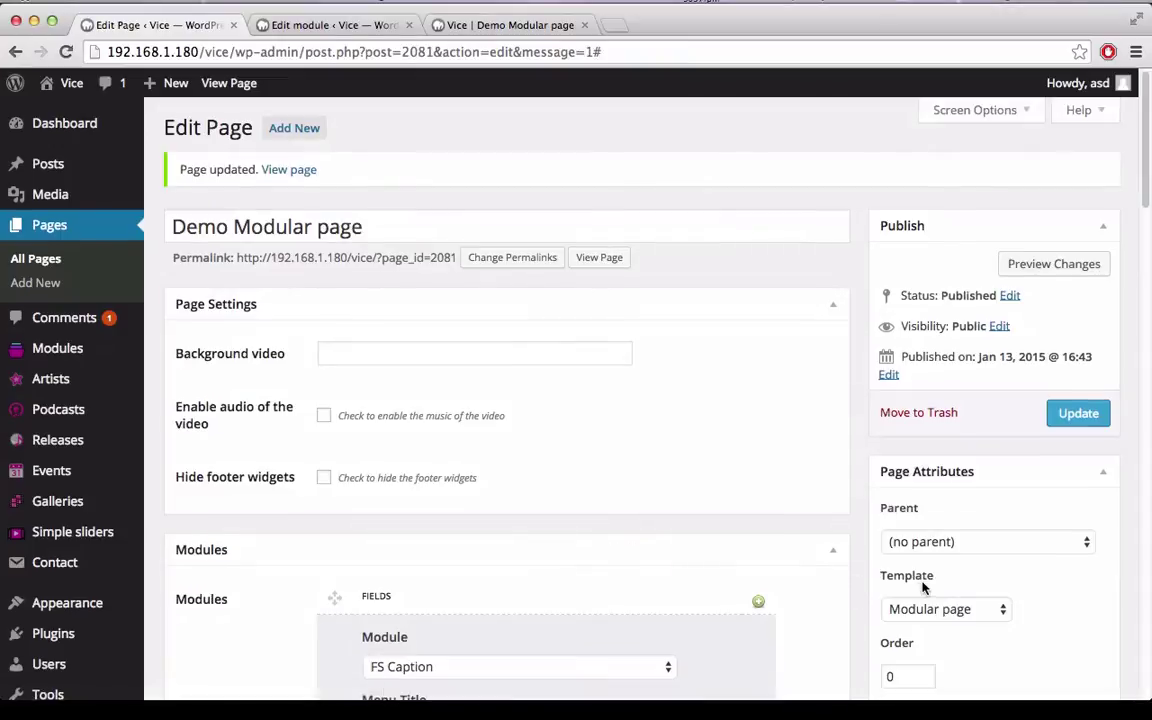
Step: Update the Demo Modular page, reload the published version and jump to the News section to check its new background
scroll(922, 588, down, 15)
scroll(922, 588, up, 15)
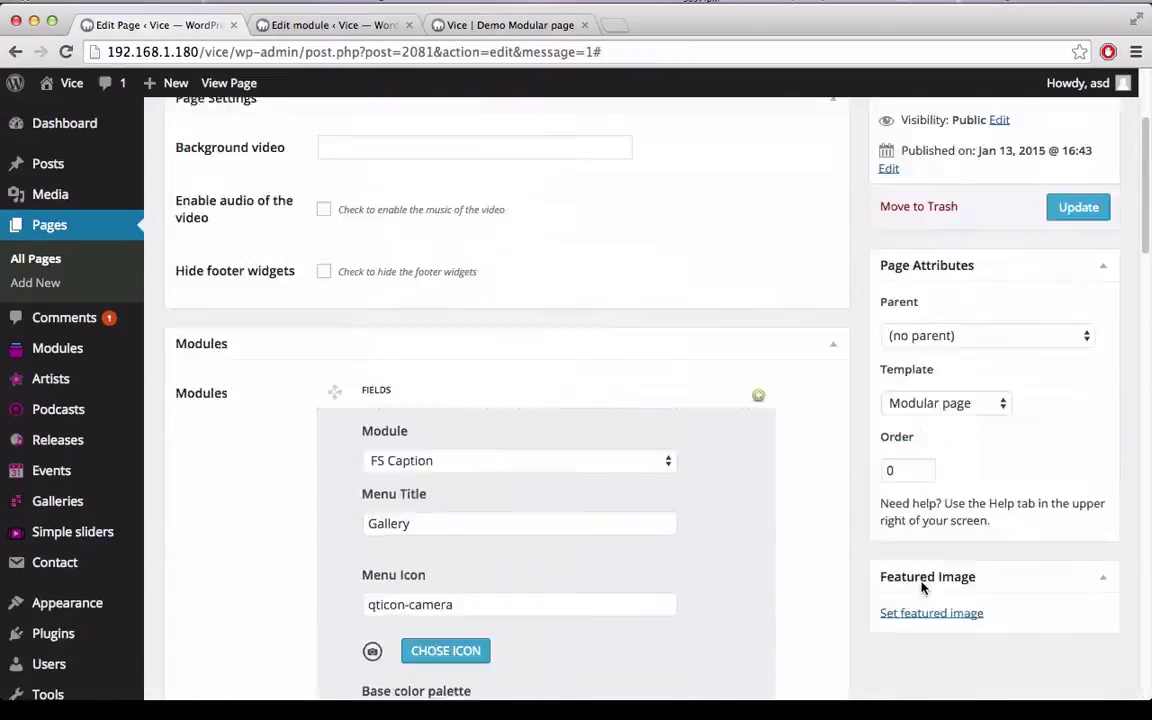
click(1075, 414)
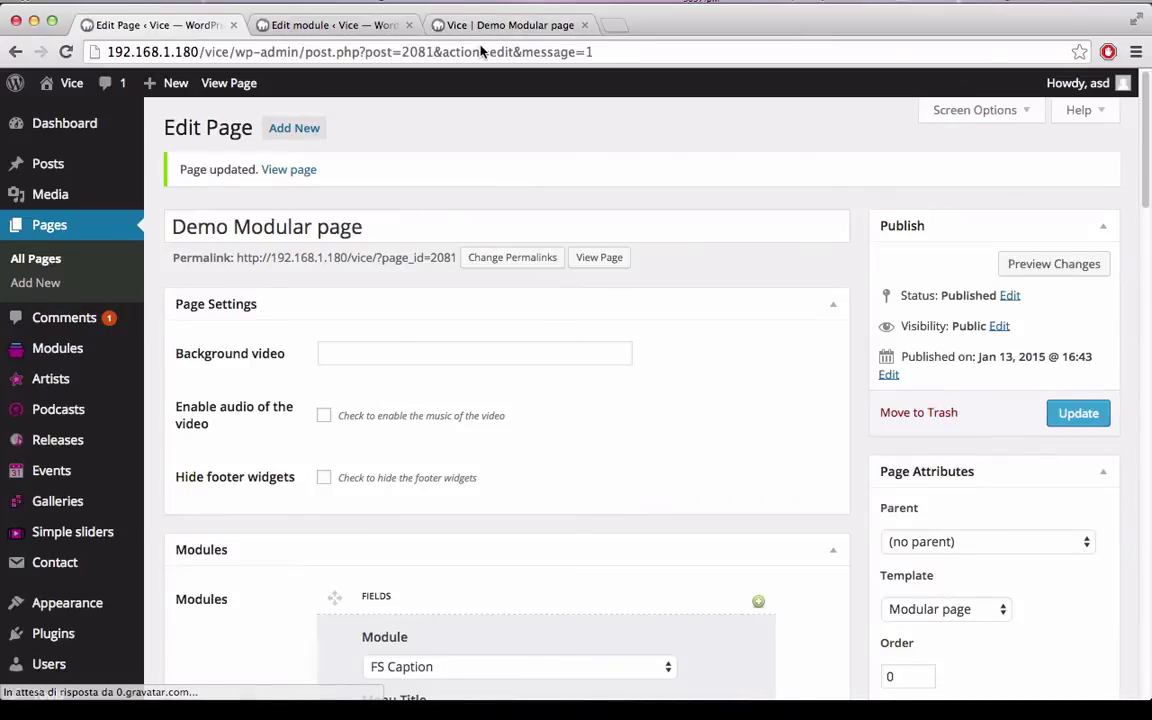
click(511, 25)
key(super+r)
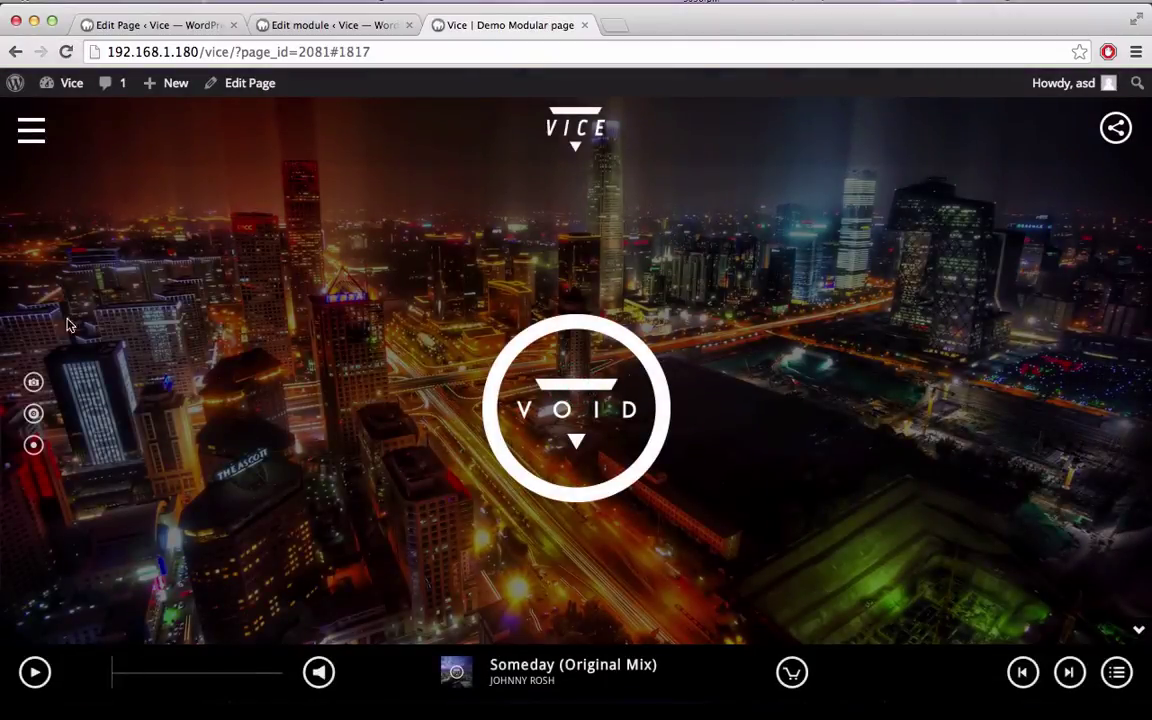
click(33, 413)
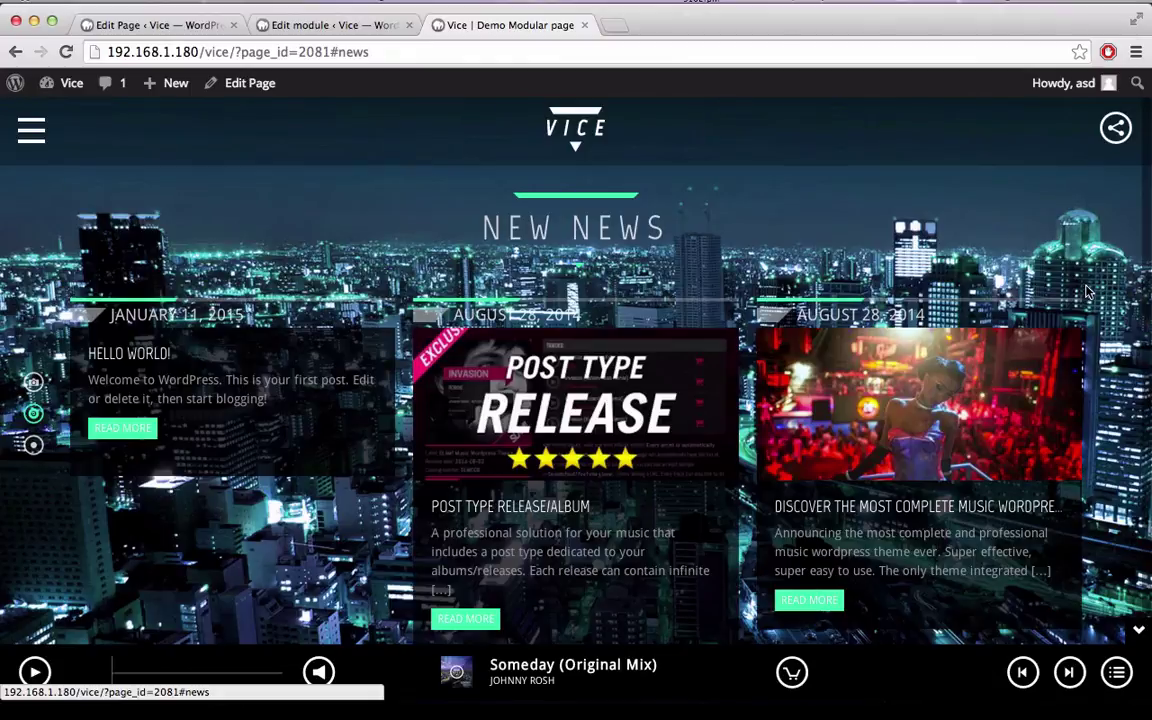
click(110, 22)
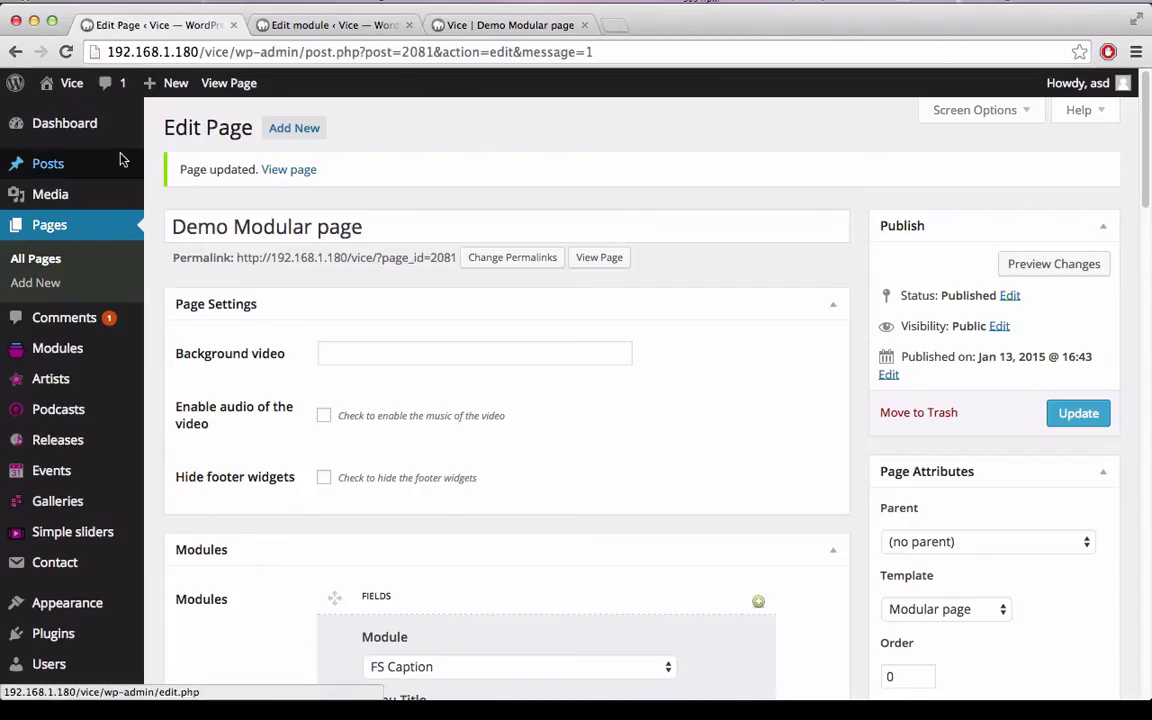
click(467, 360)
text(https://www.youtube.com/watch?v=n0g9K_C2C2c)
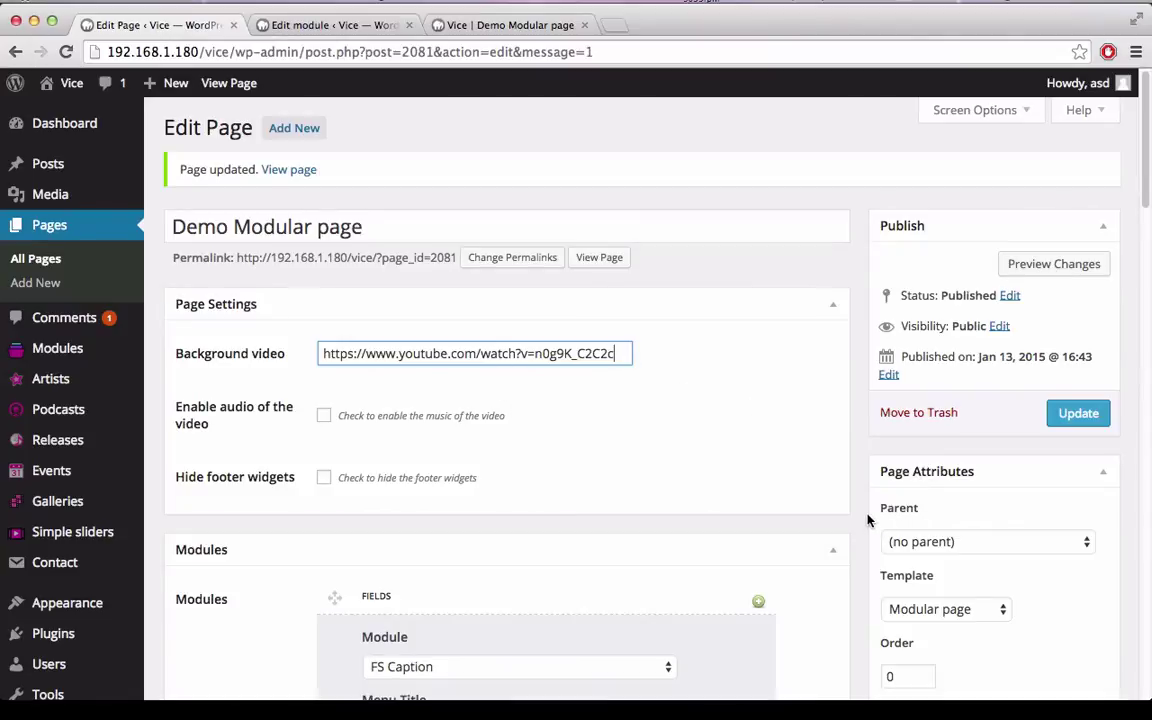
Step: Remove the background image from the FS Caption entry and update the page
scroll(868, 519, down, 3)
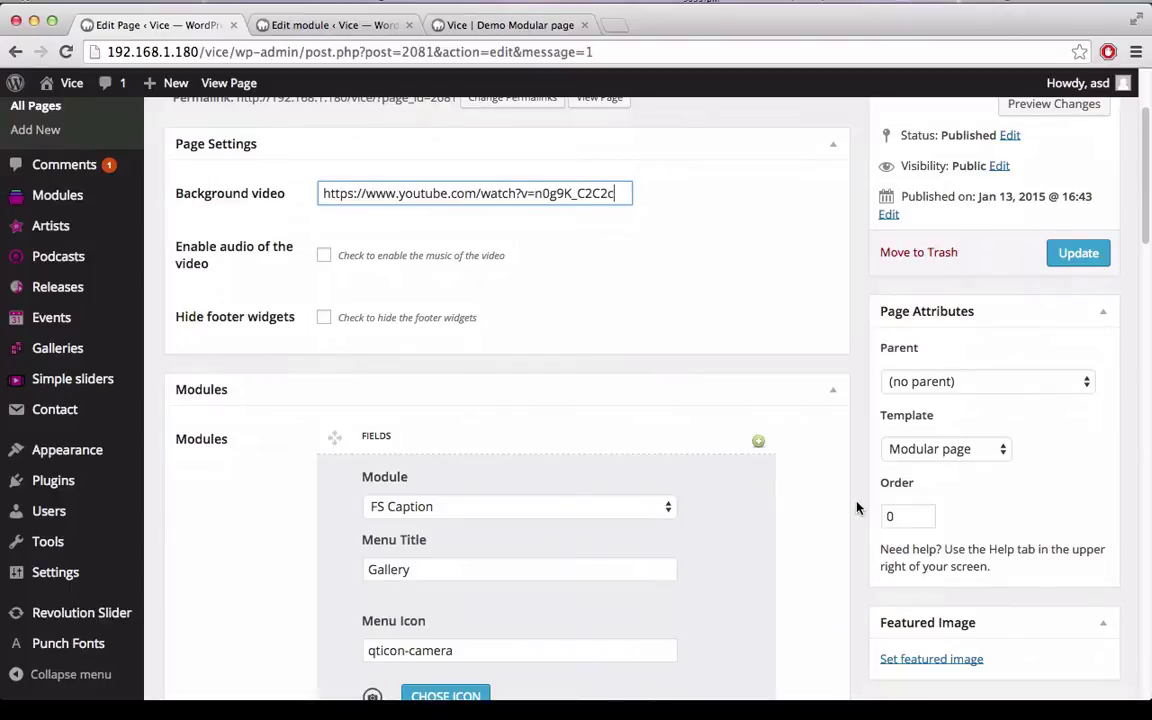
scroll(857, 473, down, 3)
scroll(857, 473, down, 3)
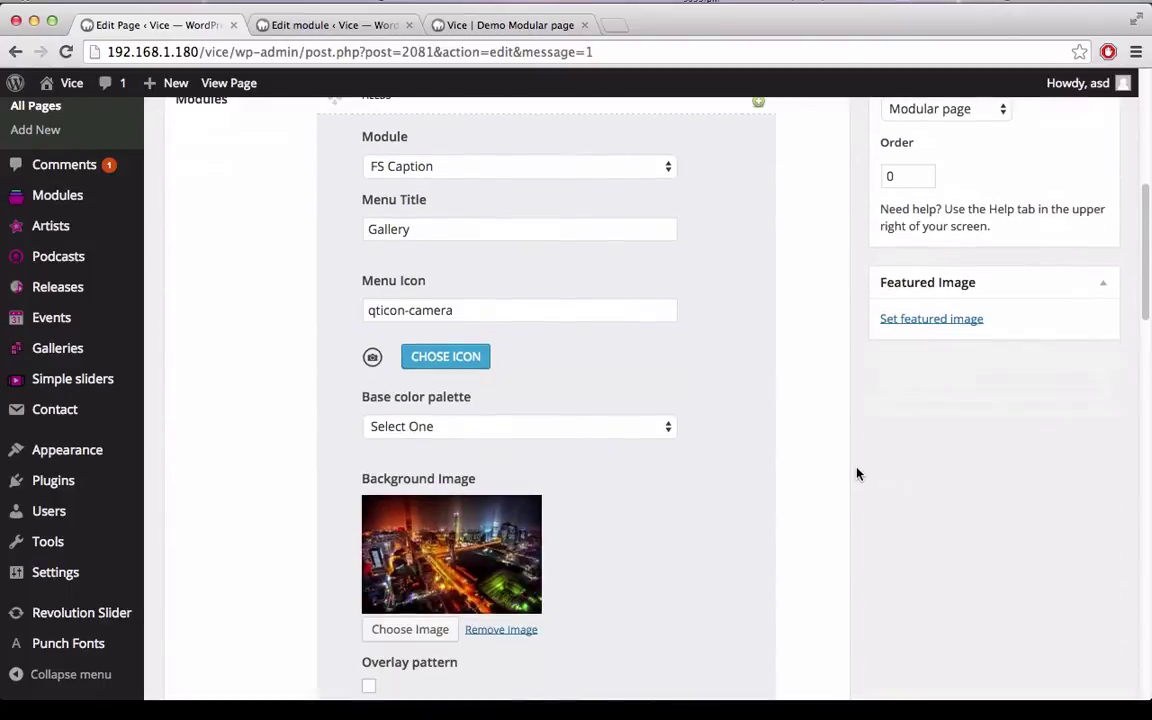
click(501, 588)
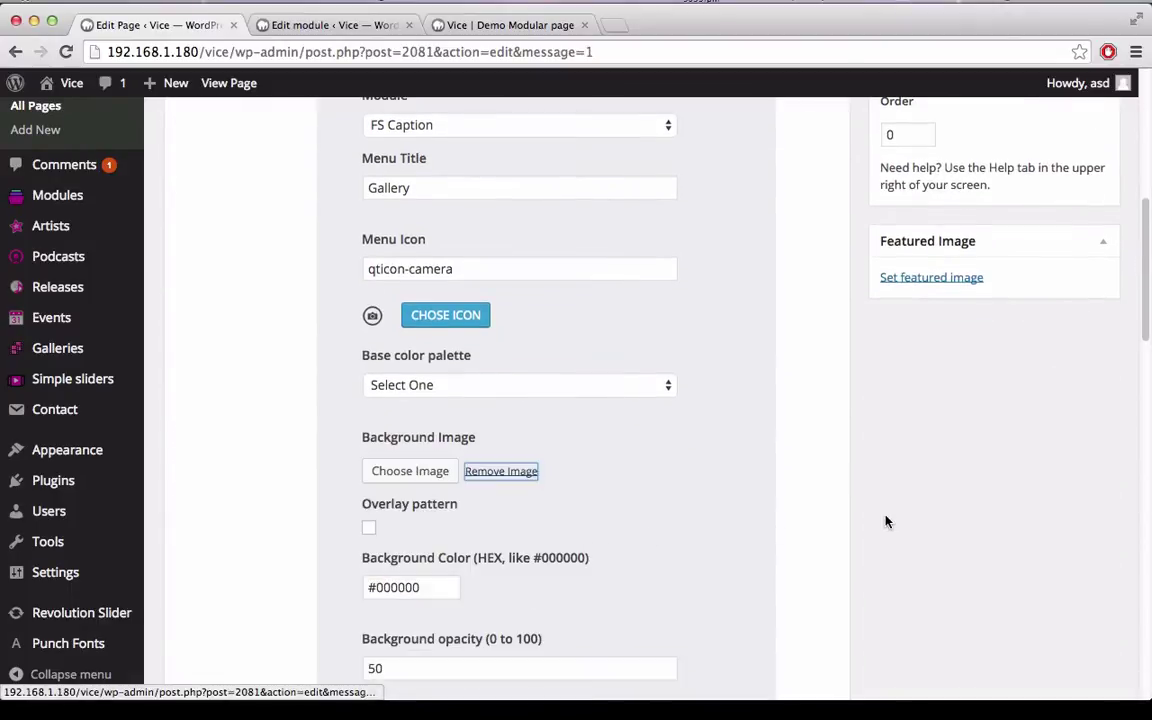
scroll(885, 521, up, 10)
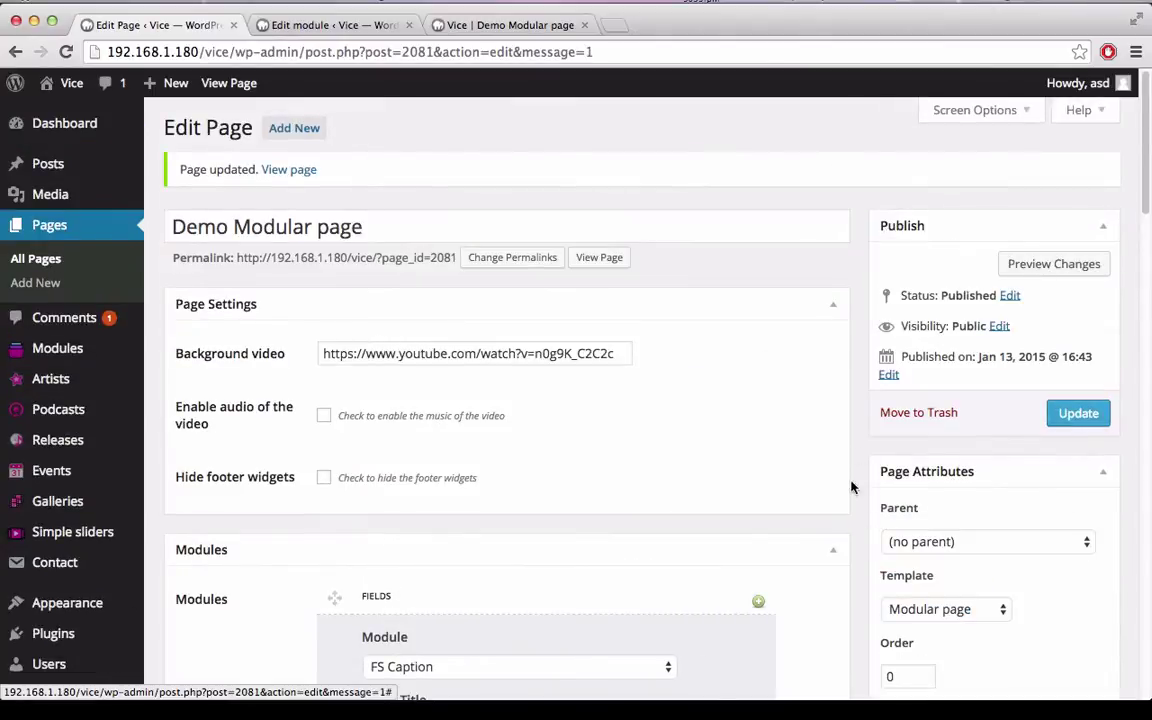
click(1088, 413)
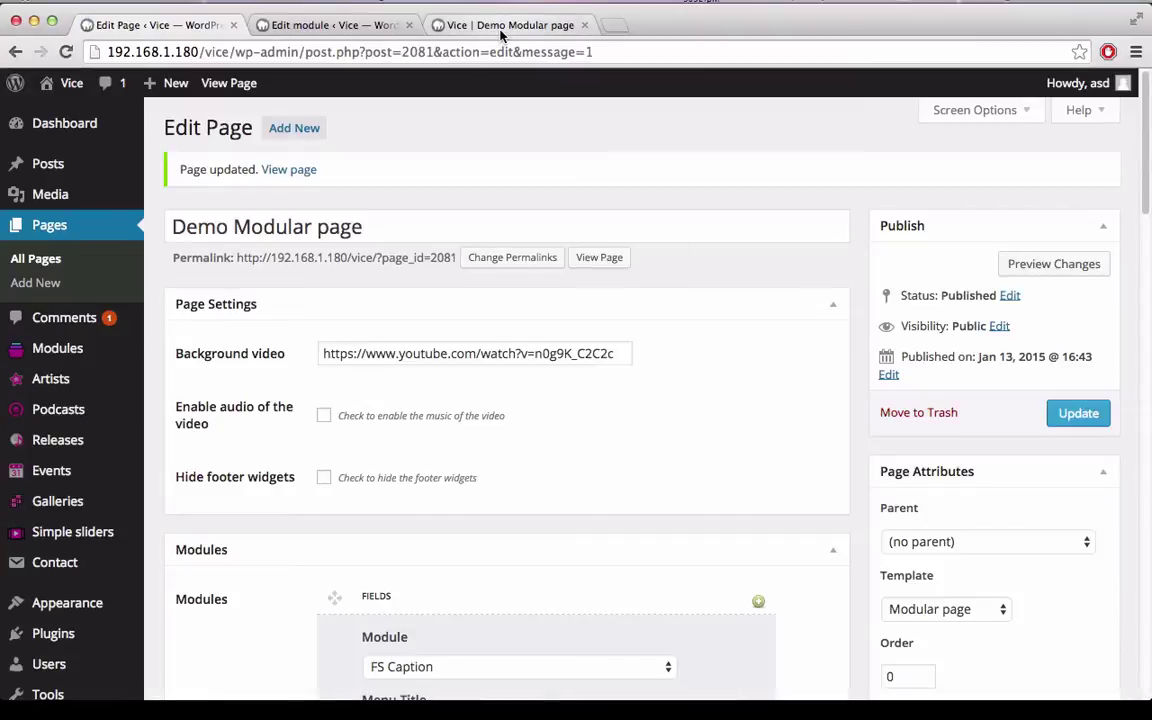
Step: Reload the published Demo Modular page and check the background video behind its first section
click(501, 30)
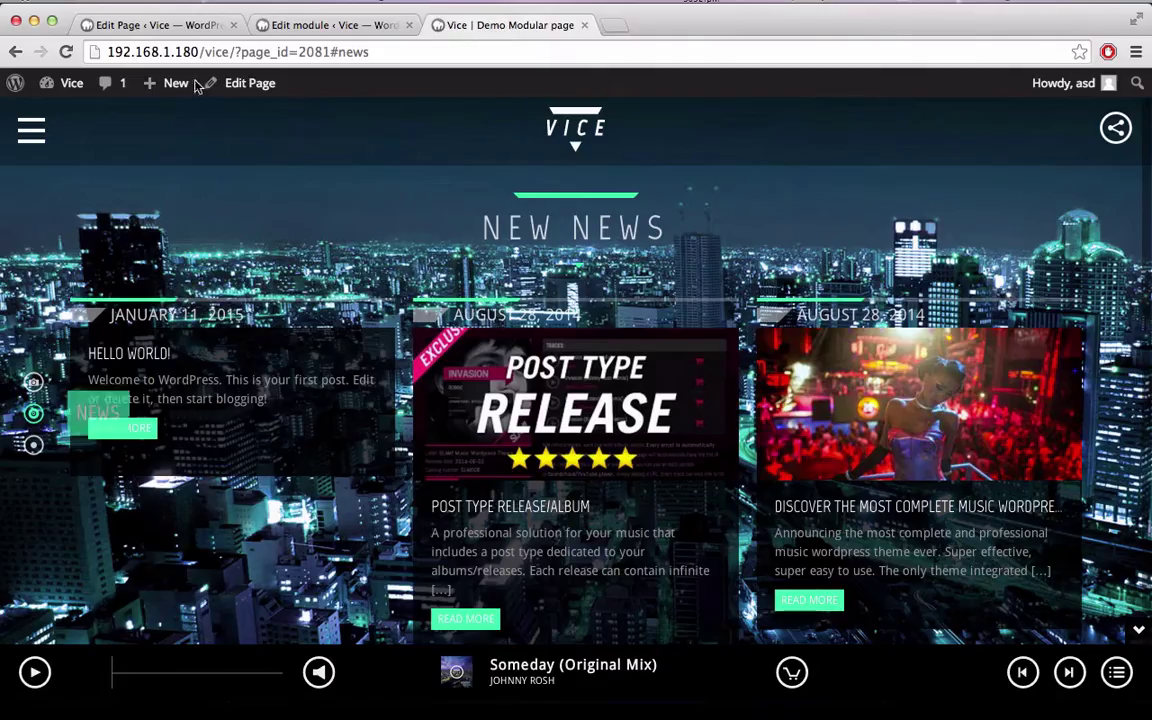
click(66, 52)
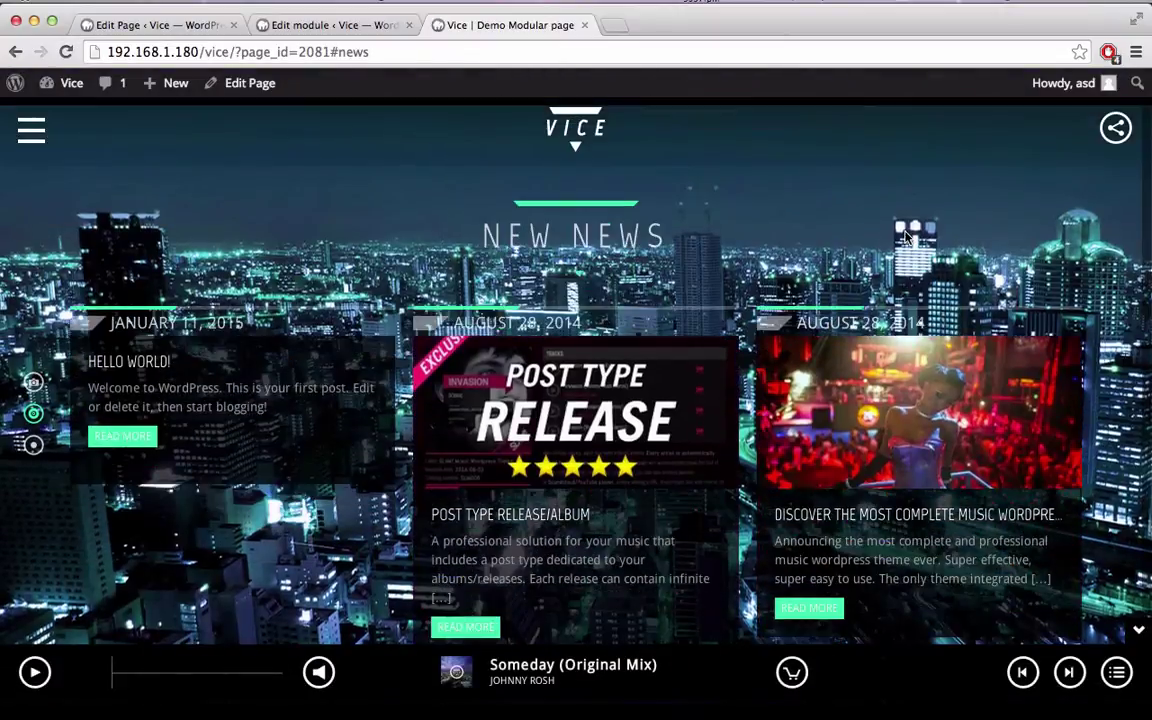
scroll(905, 238, up, 2)
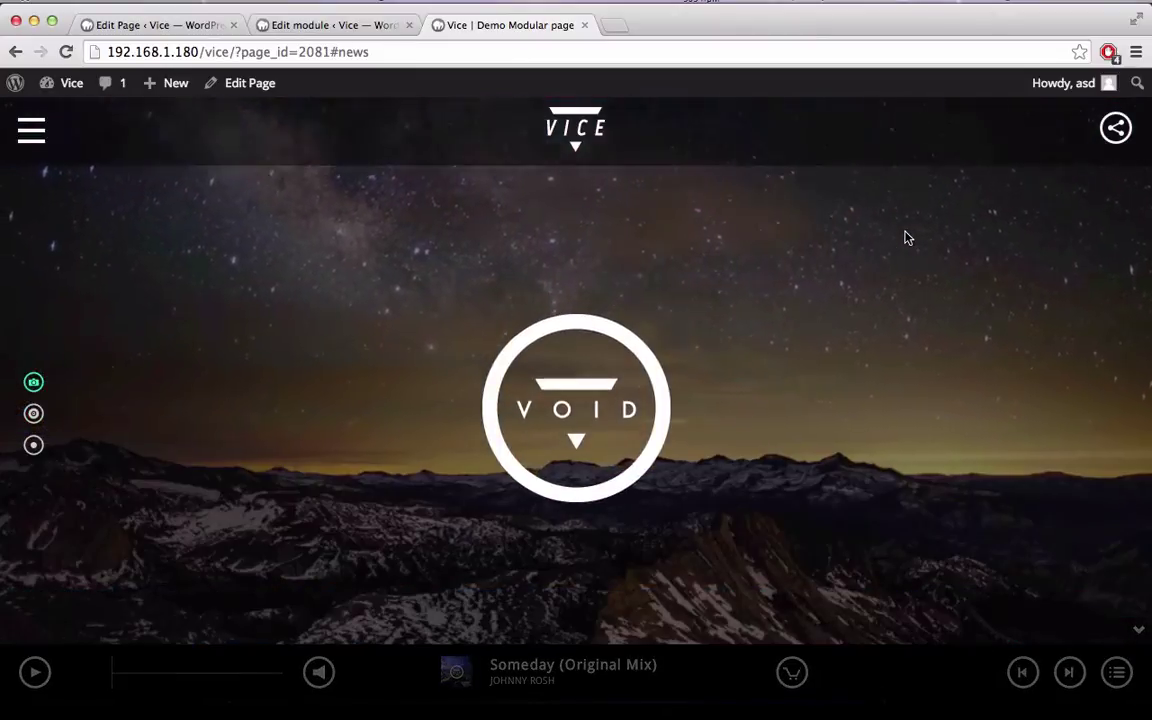
Step: Enable the overlay pattern for the FS Caption entry in the Demo Modular page's modules
click(153, 26)
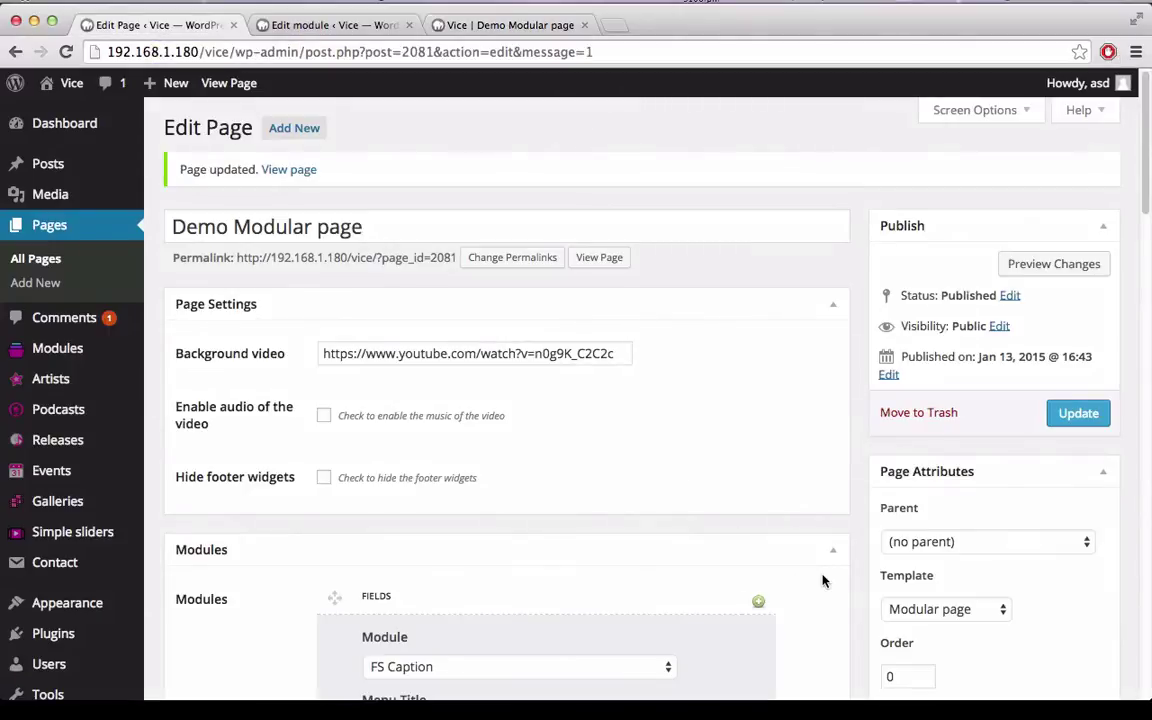
scroll(823, 581, down, 5)
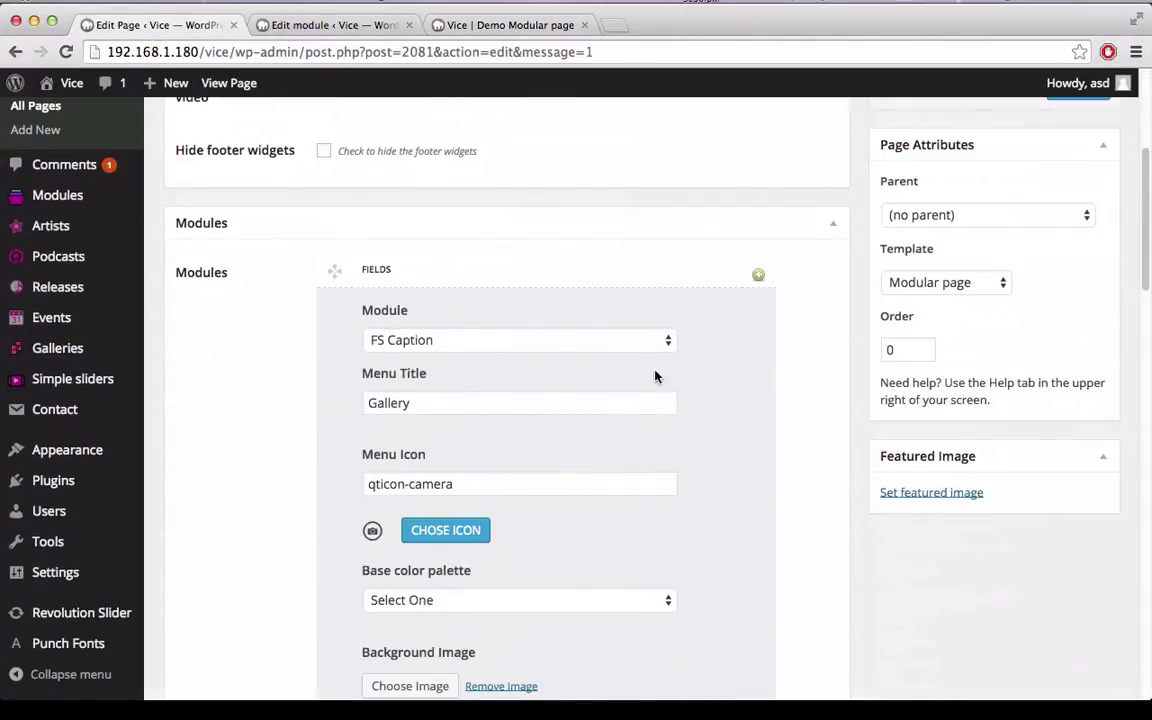
scroll(753, 474, down, 5)
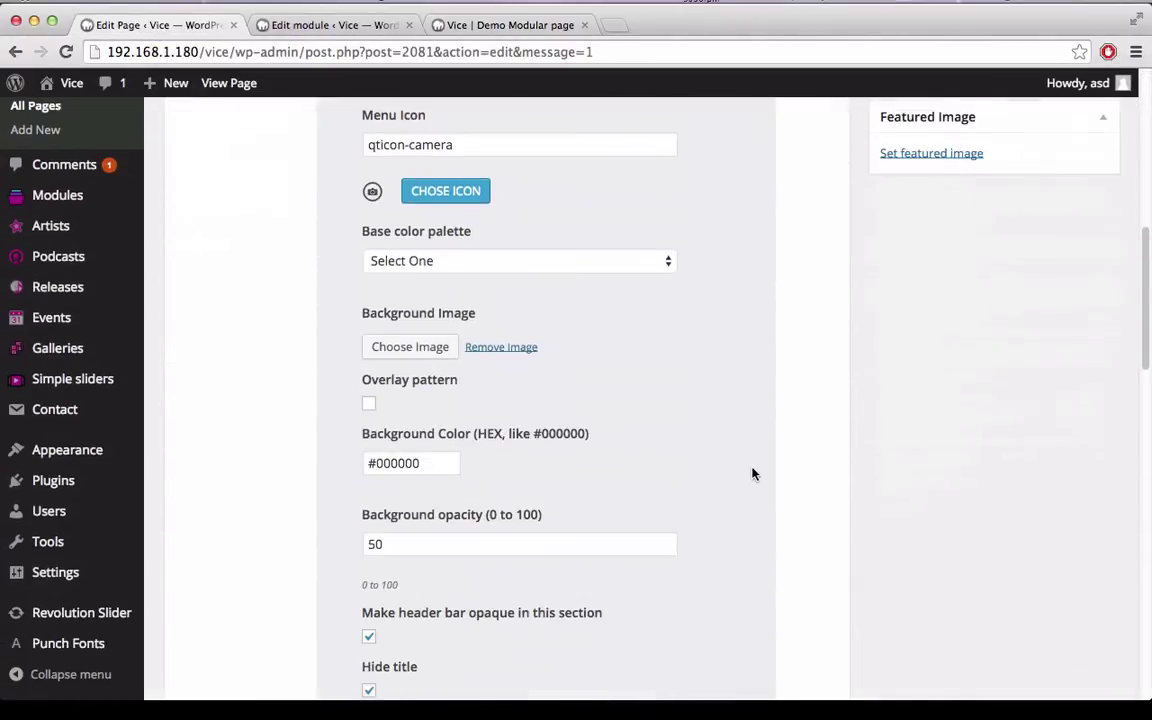
click(369, 403)
Step: Set the FS Caption entry's menu title to Home with the house icon, and update the page
scroll(810, 442, up, 7)
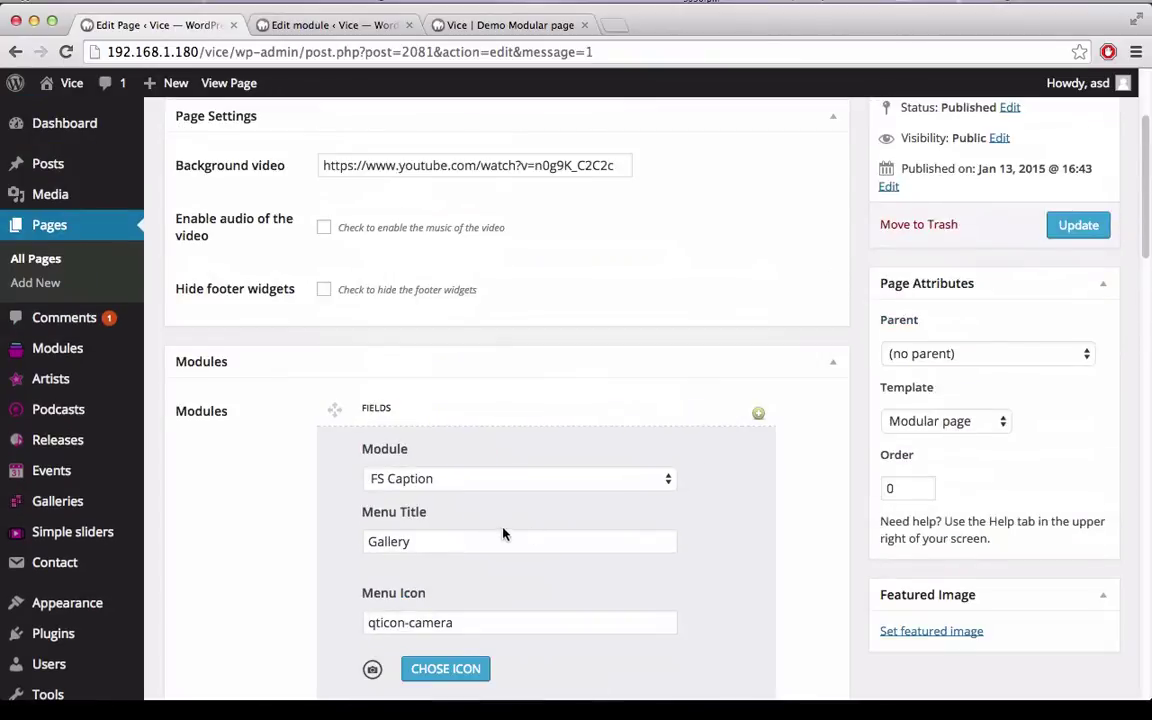
double_click(470, 533)
text(Home)
scroll(221, 537, down, 2)
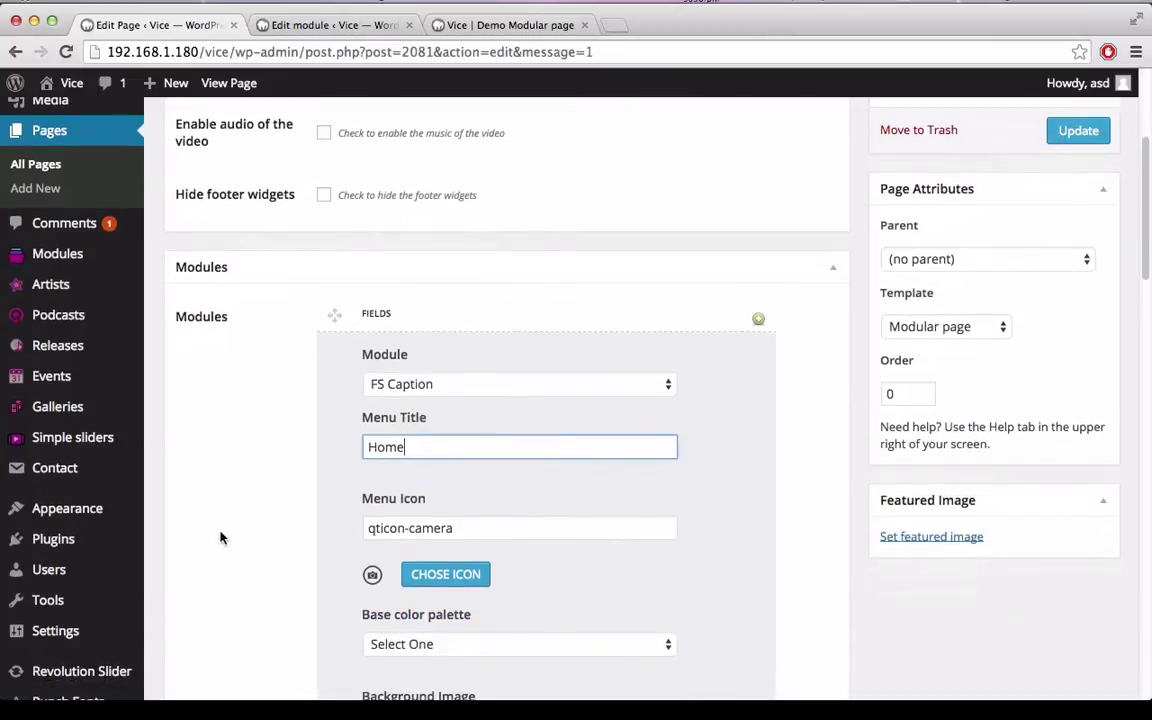
click(450, 574)
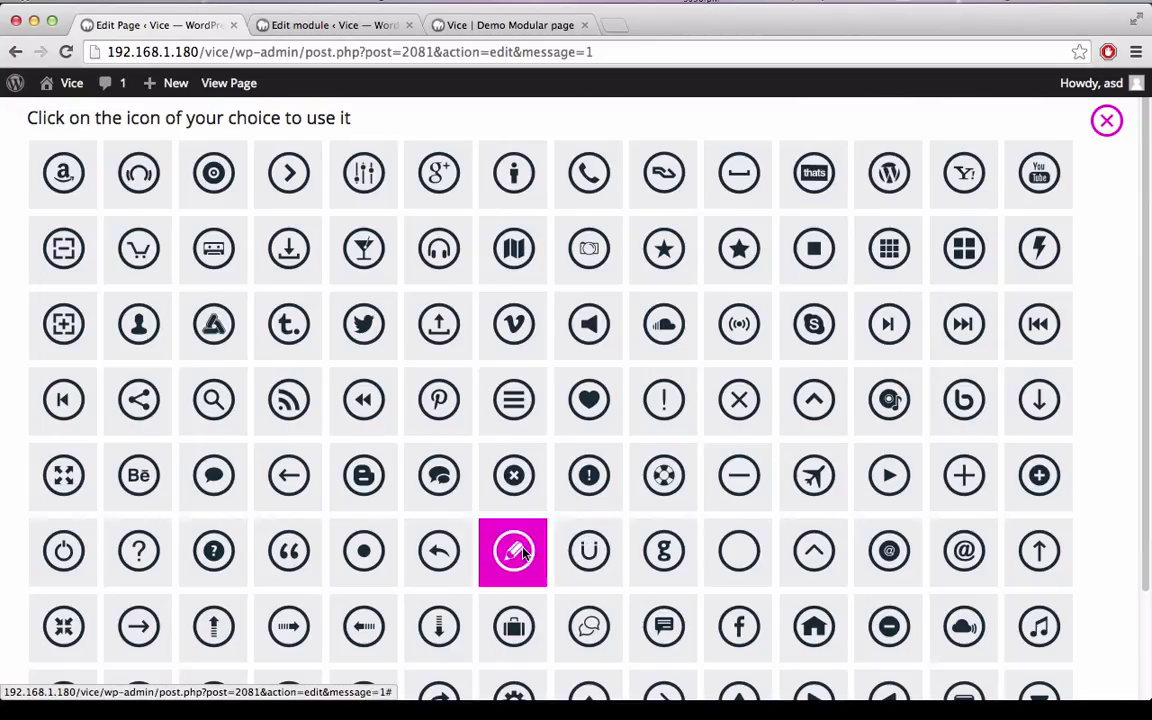
scroll(957, 580, down, 4)
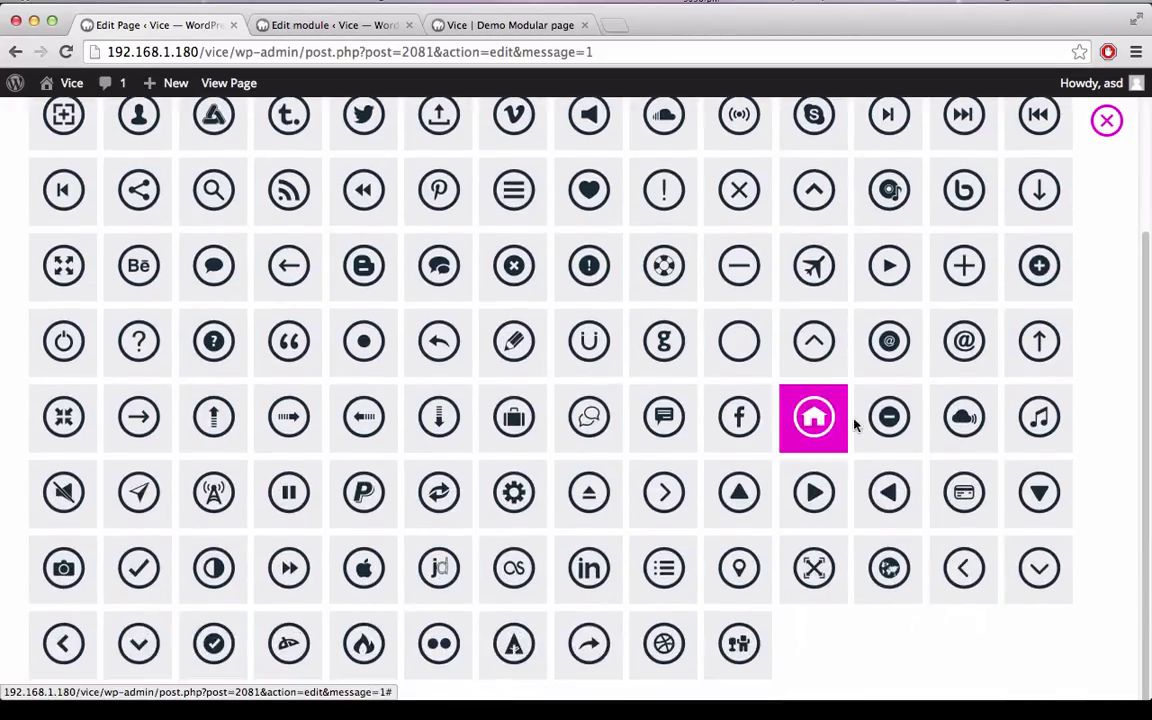
click(814, 416)
scroll(1040, 271, up, 2)
click(1068, 204)
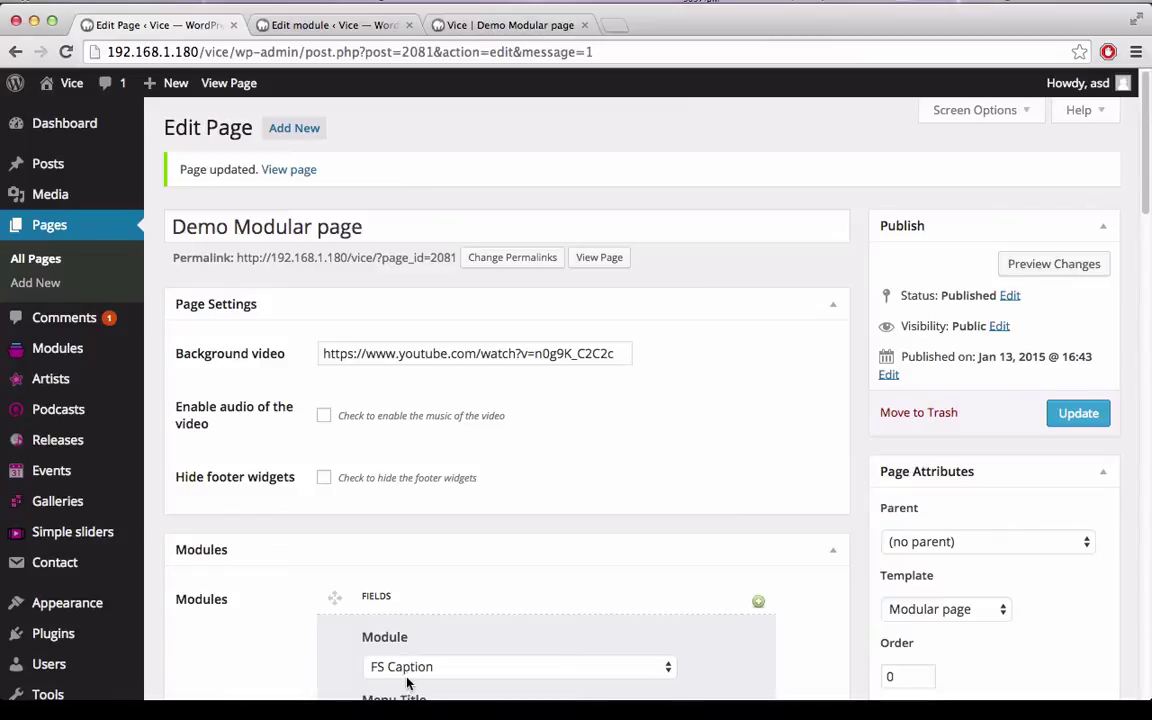
Step: Review the FS Caption entry's menu, background and header settings, and update the page again
scroll(543, 677, down, 3)
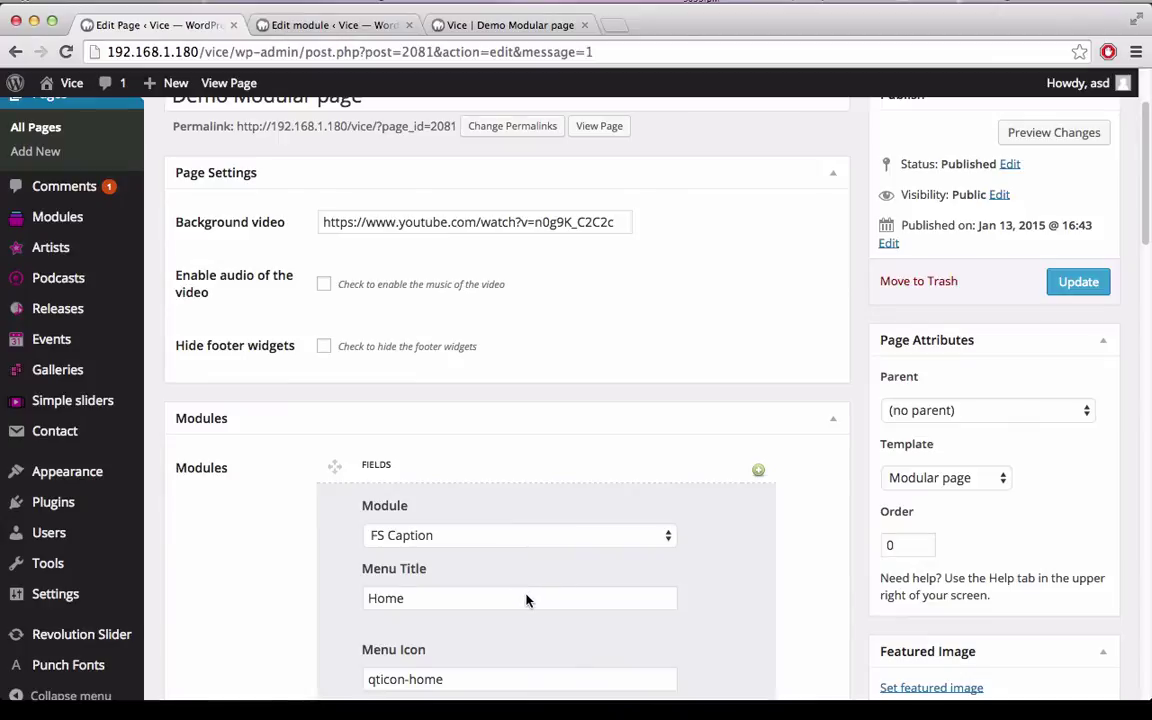
scroll(530, 596, up, 3)
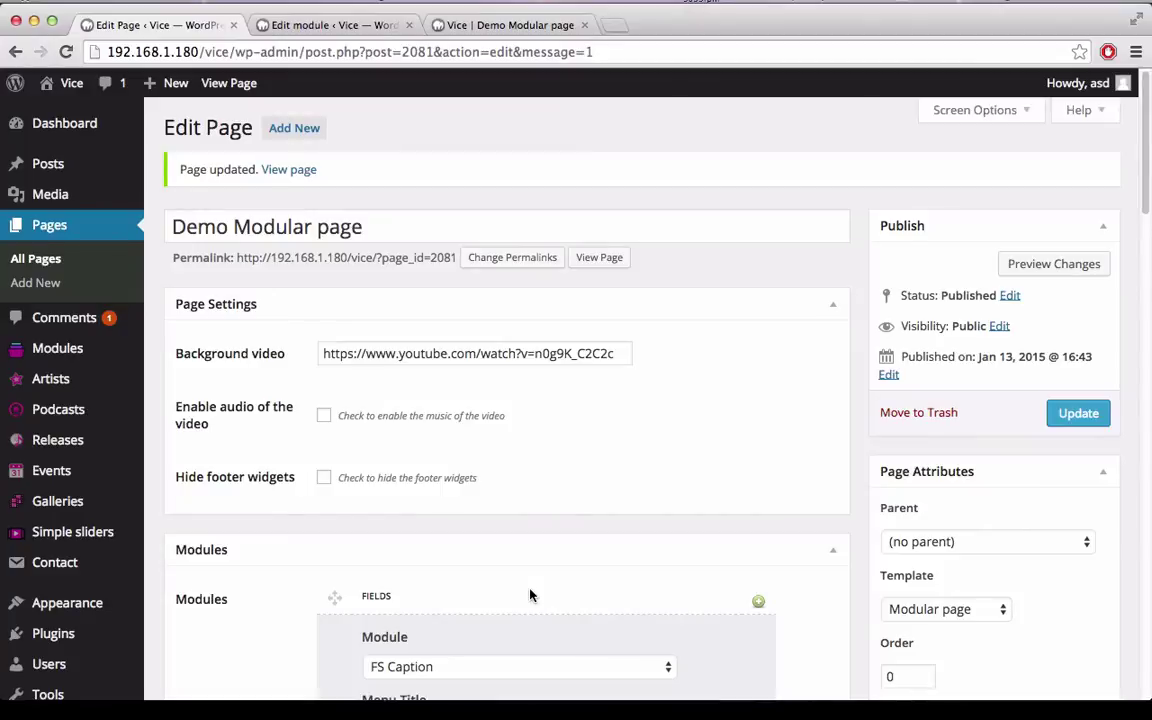
scroll(533, 596, down, 6)
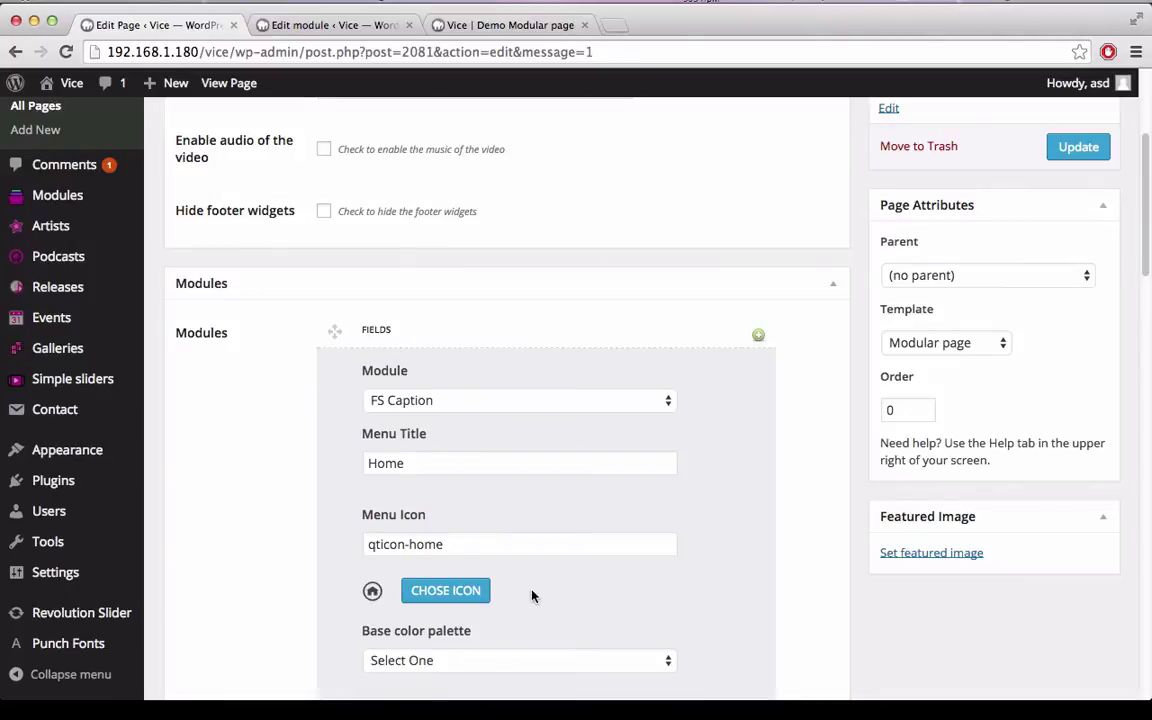
scroll(456, 524, down, 3)
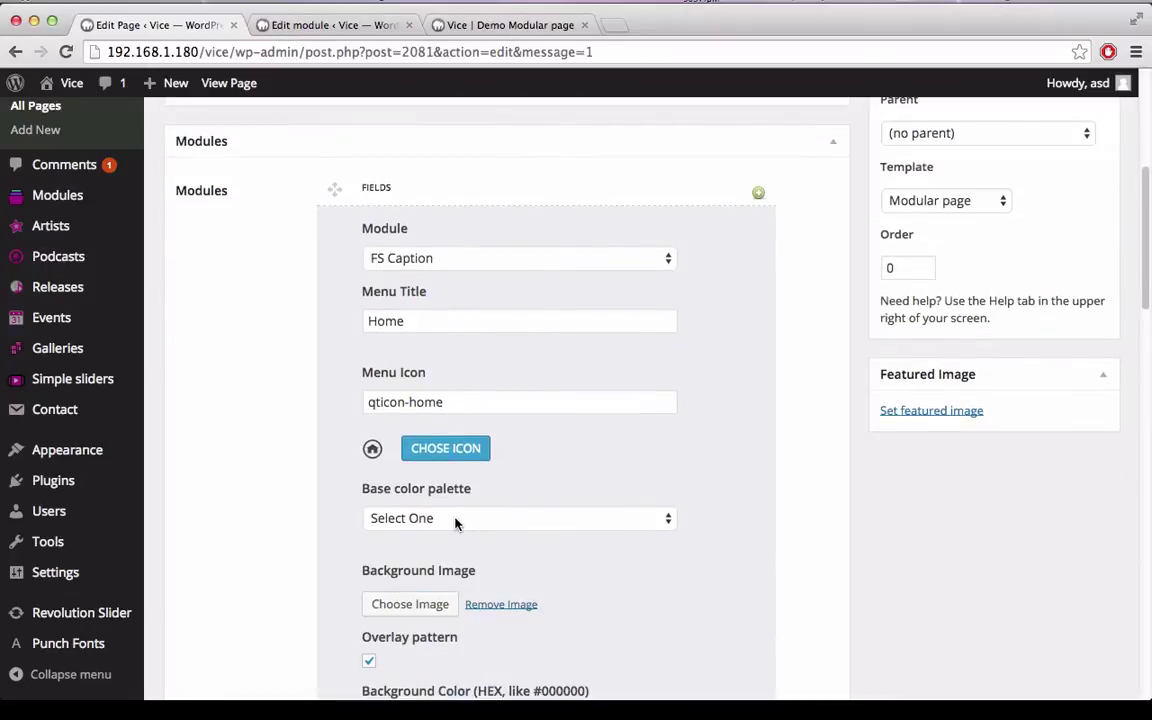
scroll(455, 524, down, 2)
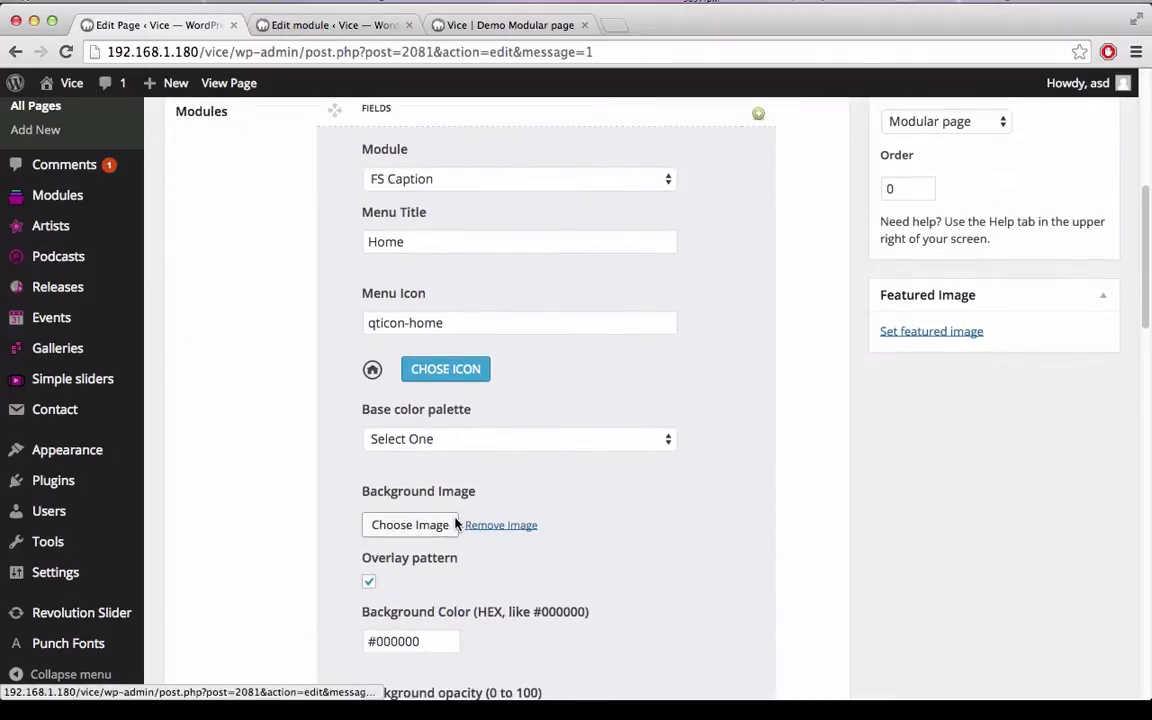
scroll(440, 437, down, 4)
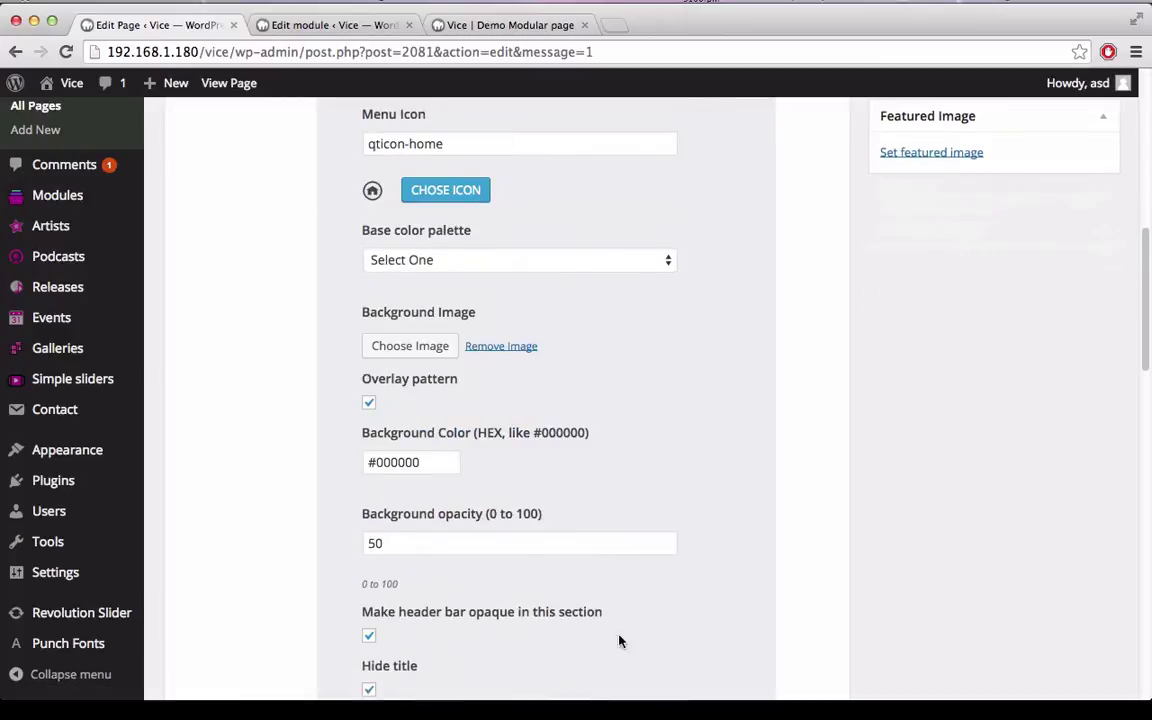
scroll(668, 562, up, 10)
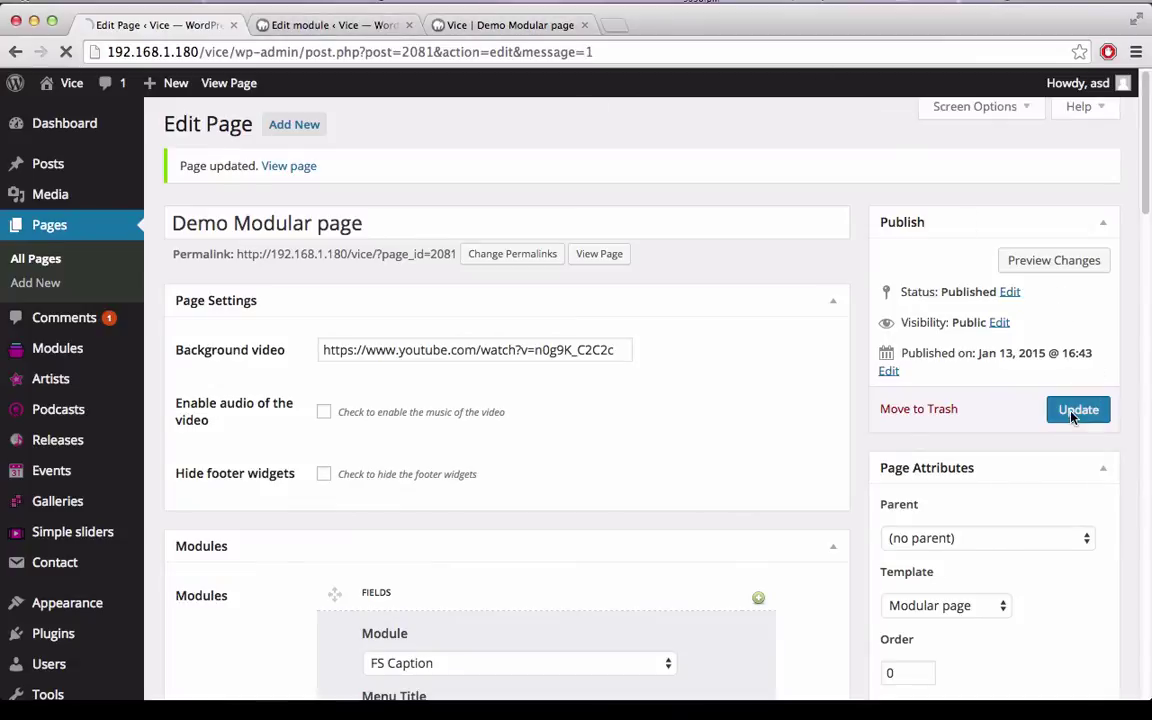
click(1076, 412)
Step: Close the FS Caption module editor and reload the published page to check the Home section's overlay and menu icon
click(289, 29)
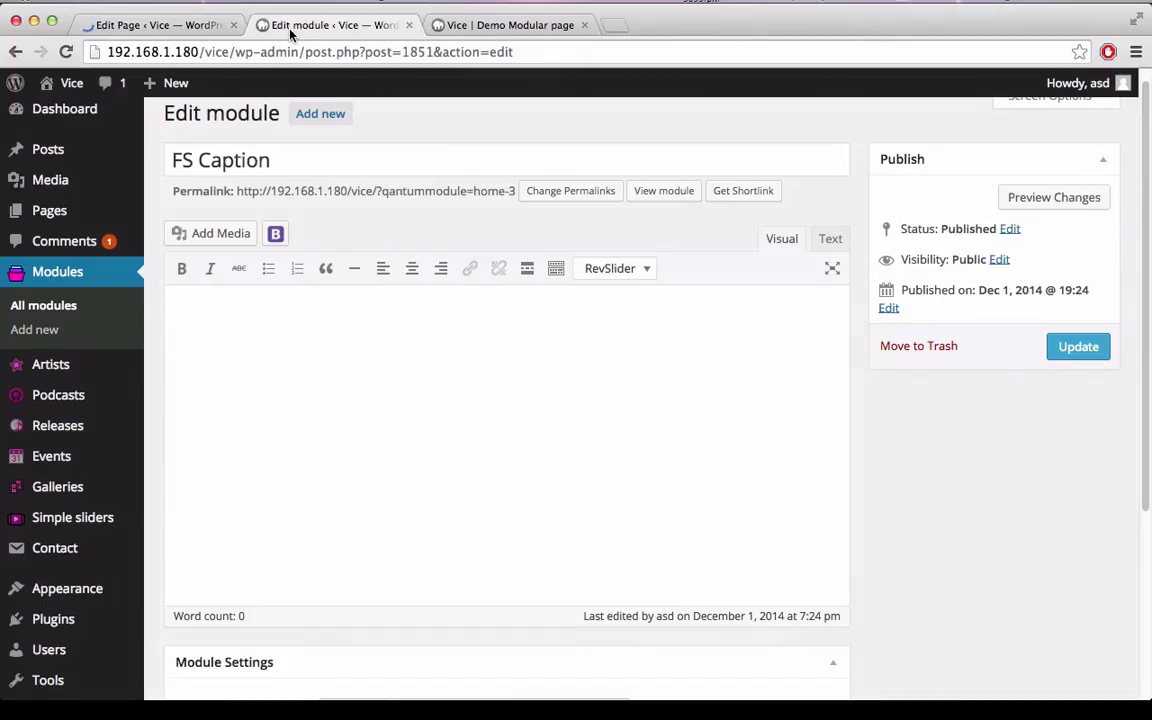
key(super+w)
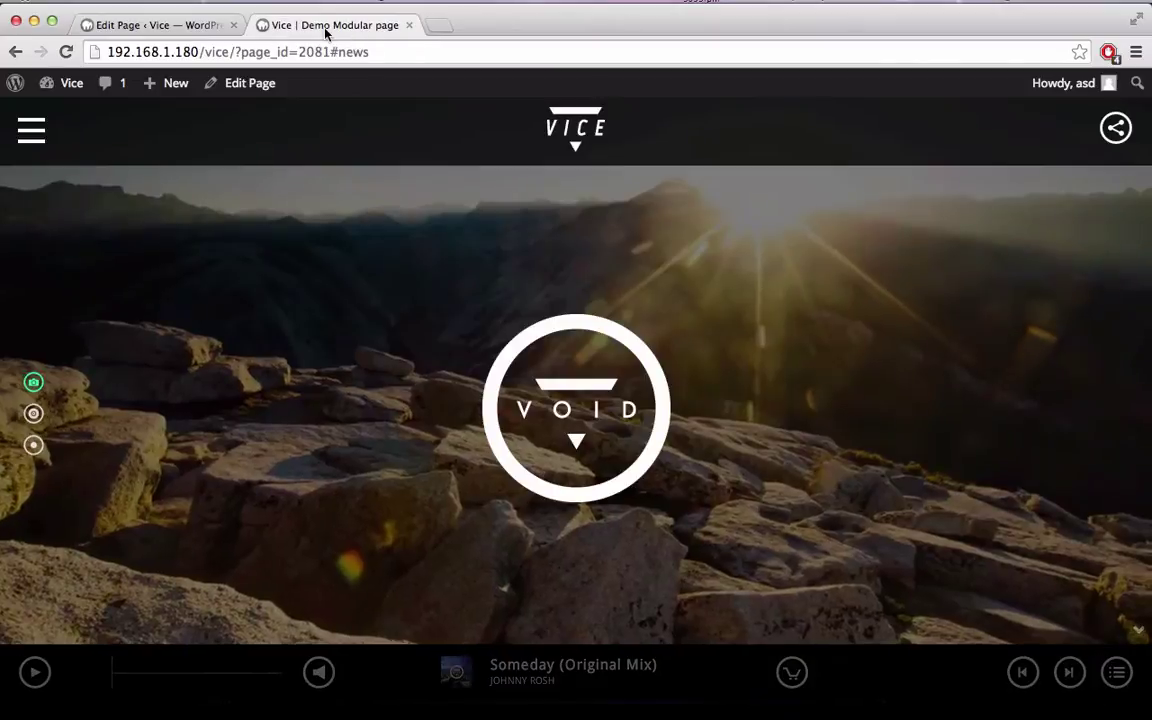
click(66, 51)
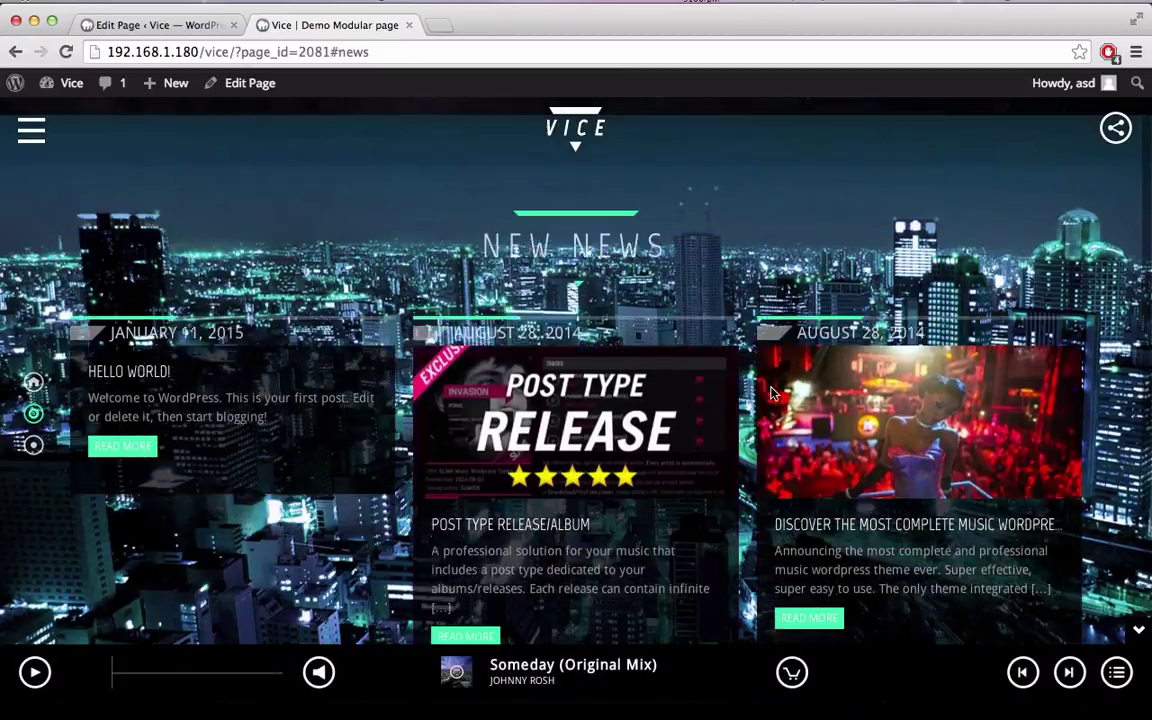
scroll(684, 415, up, 2)
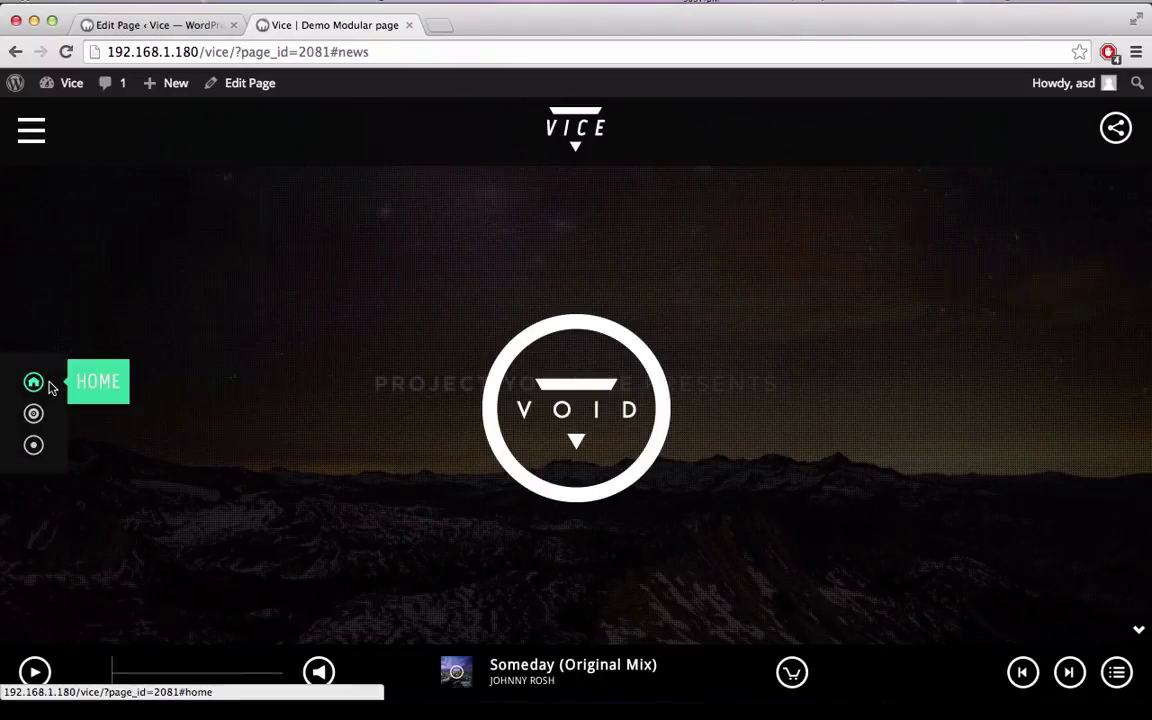
Step: Open the modules list and the new module form in separate browser tabs, and show the new module form
click(102, 25)
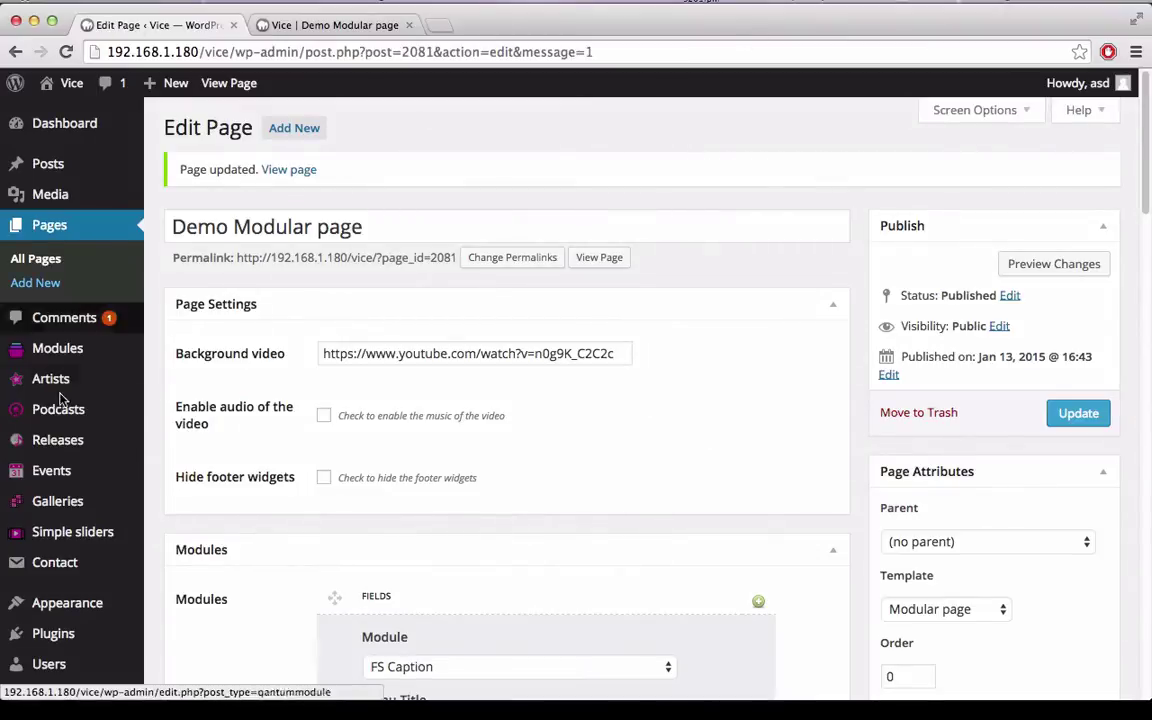
mouse_move(29, 366)
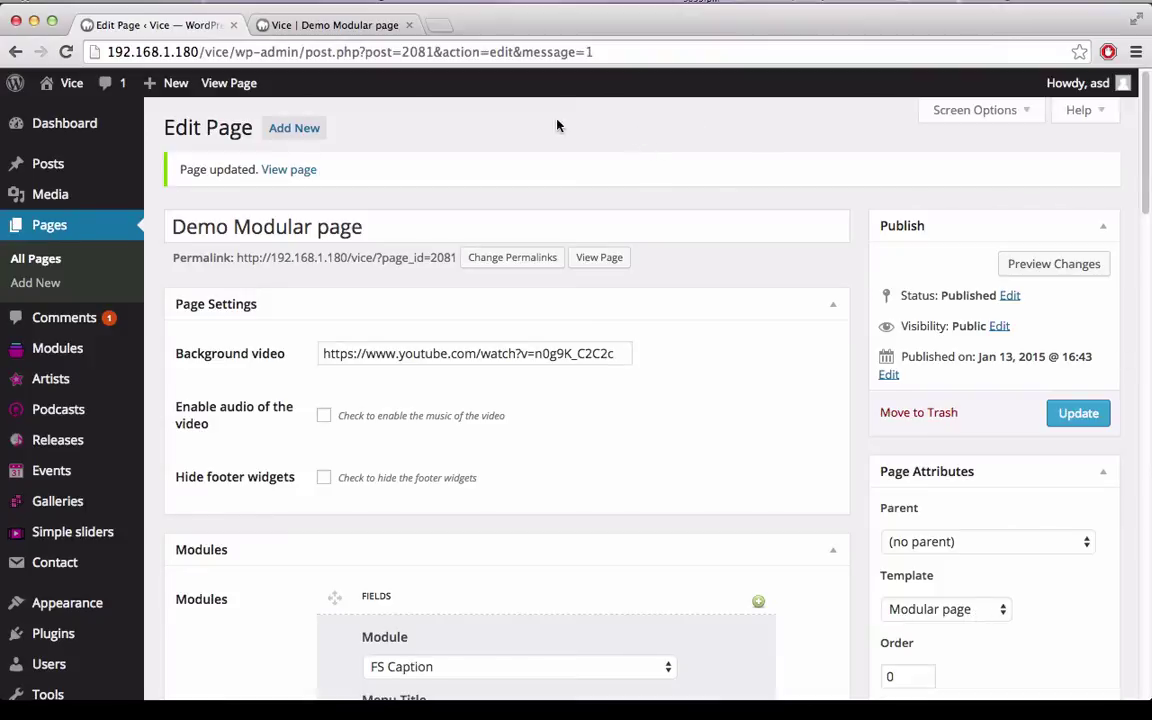
mouse_move(69, 347)
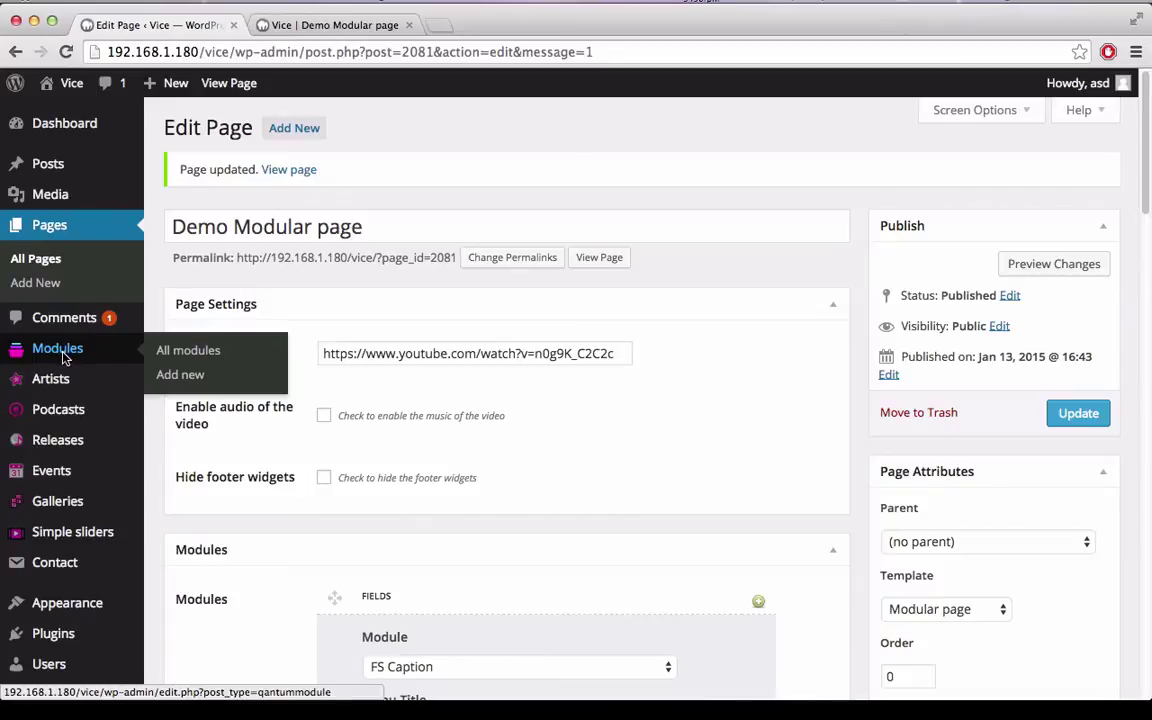
super+click(63, 357)
super+click(180, 374)
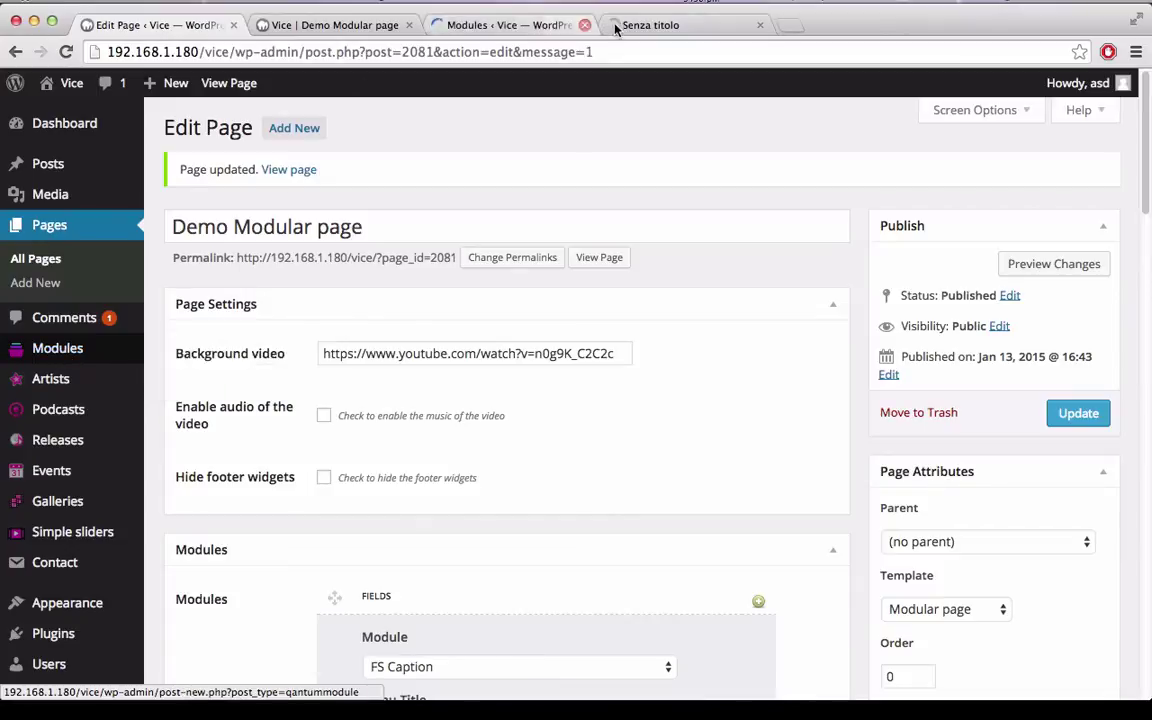
click(617, 28)
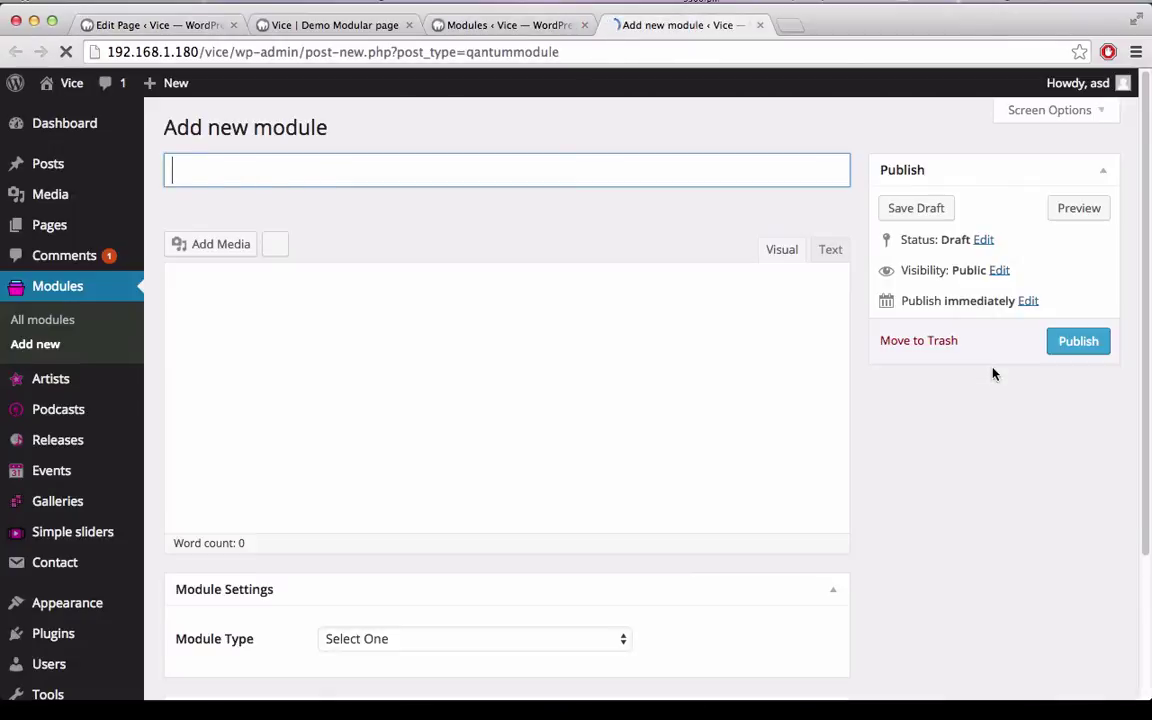
Step: Examine the available module types in the new module's settings without choosing one
scroll(679, 437, down, 5)
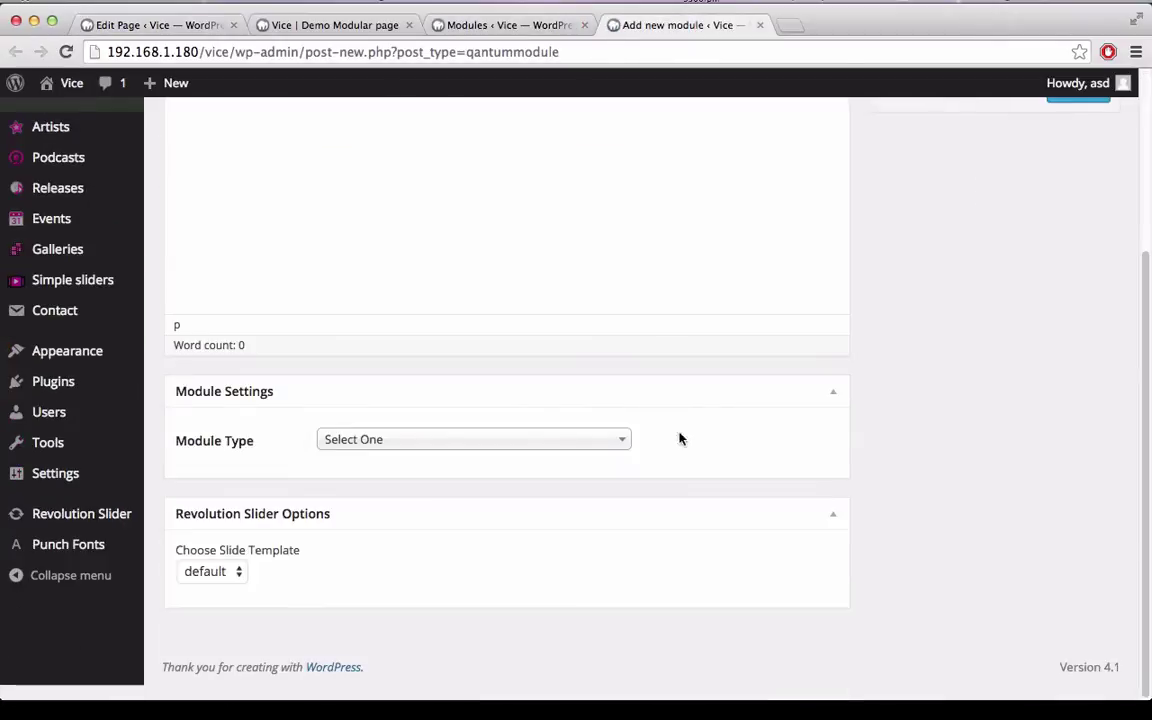
click(484, 444)
scroll(512, 615, down, 1)
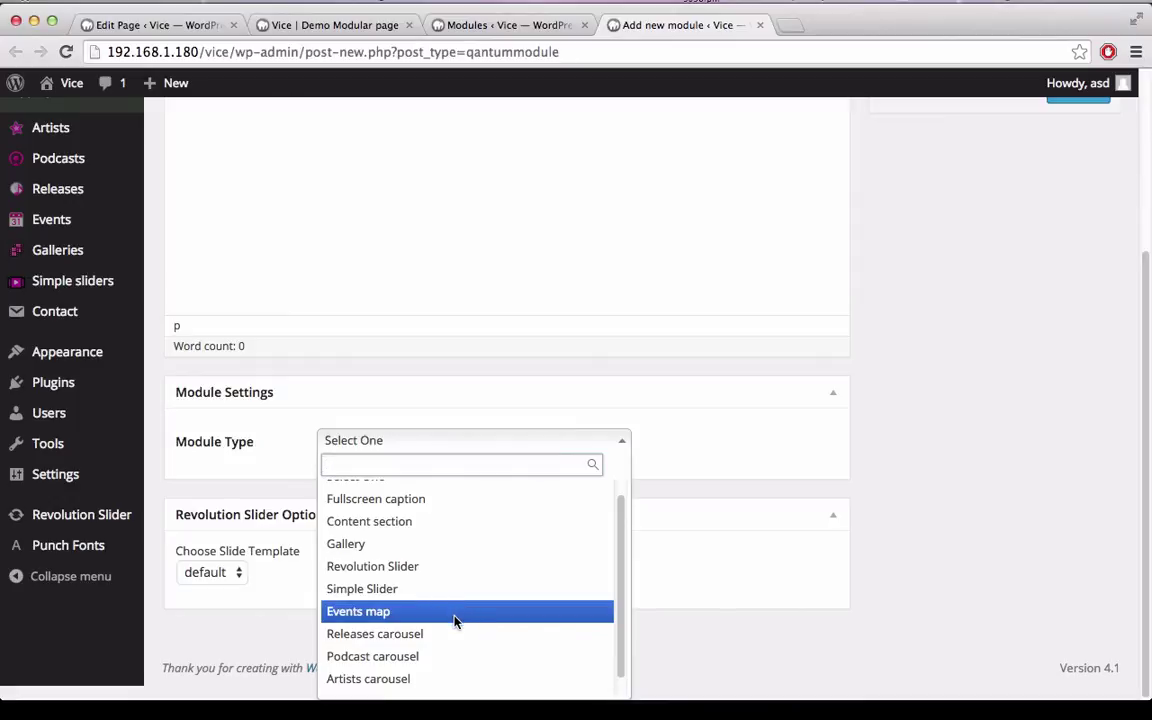
scroll(455, 623, down, 1)
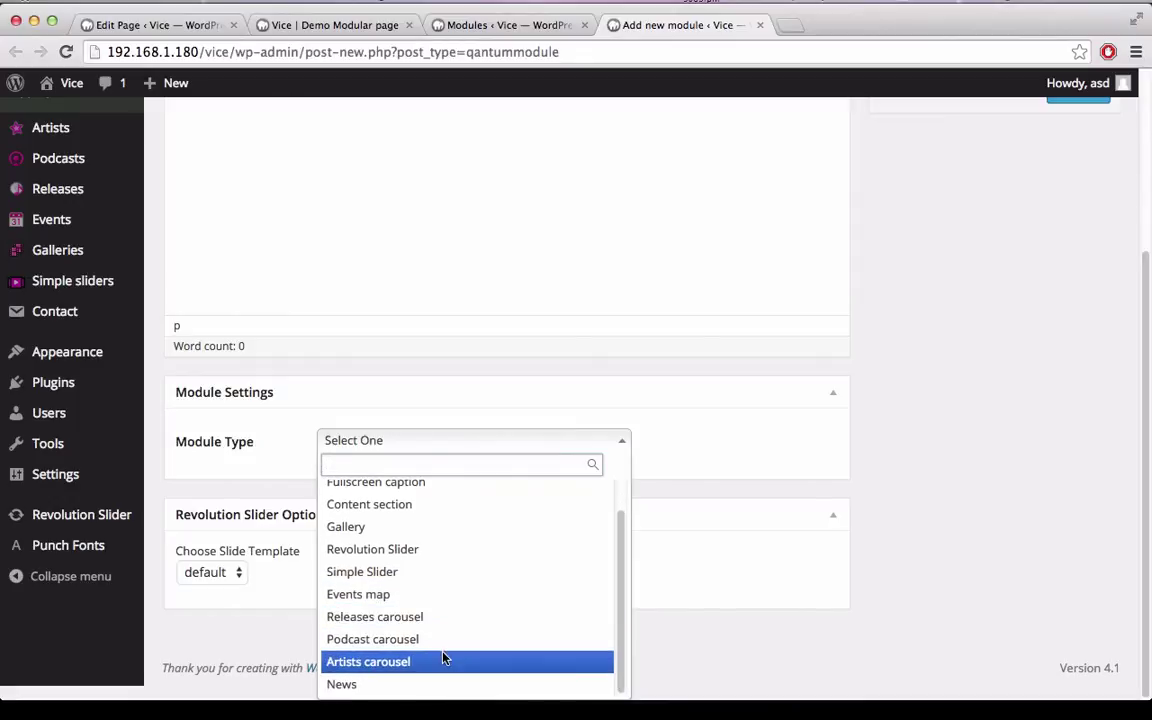
click(1042, 341)
scroll(1042, 341, up, 5)
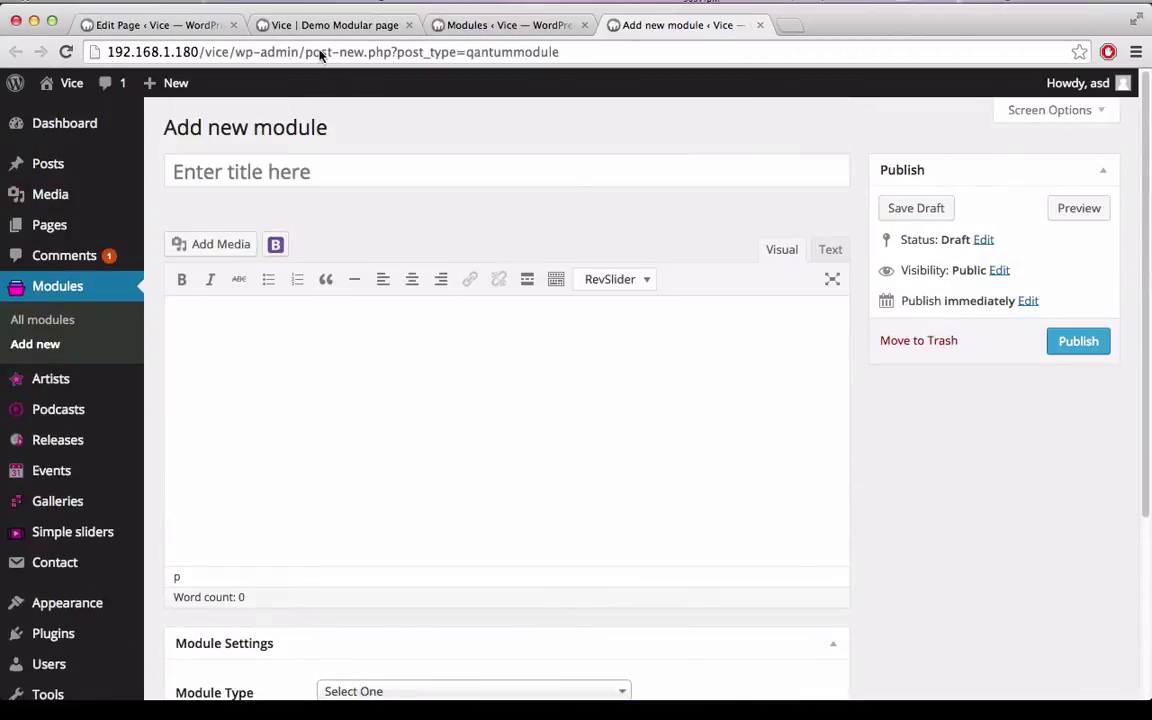
Step: View the published page again, and examine the modules selectable for the FS Caption entry and the entries below it
click(347, 25)
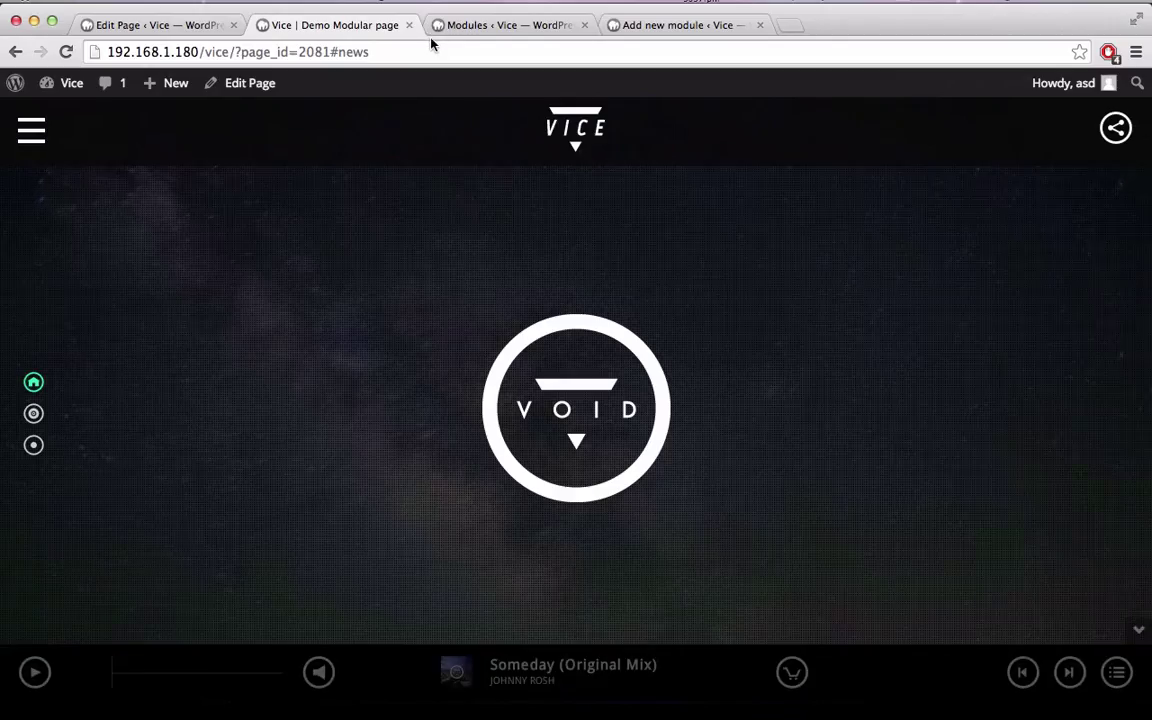
click(151, 27)
scroll(733, 524, down, 5)
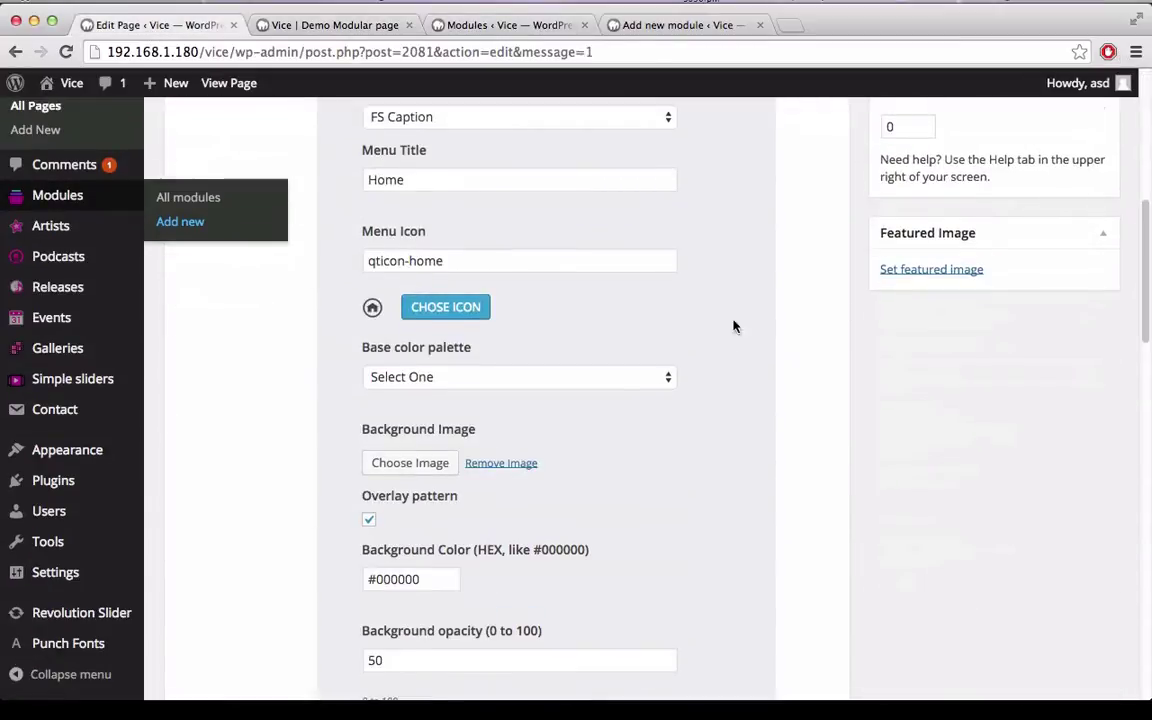
scroll(717, 266, up, 3)
click(430, 236)
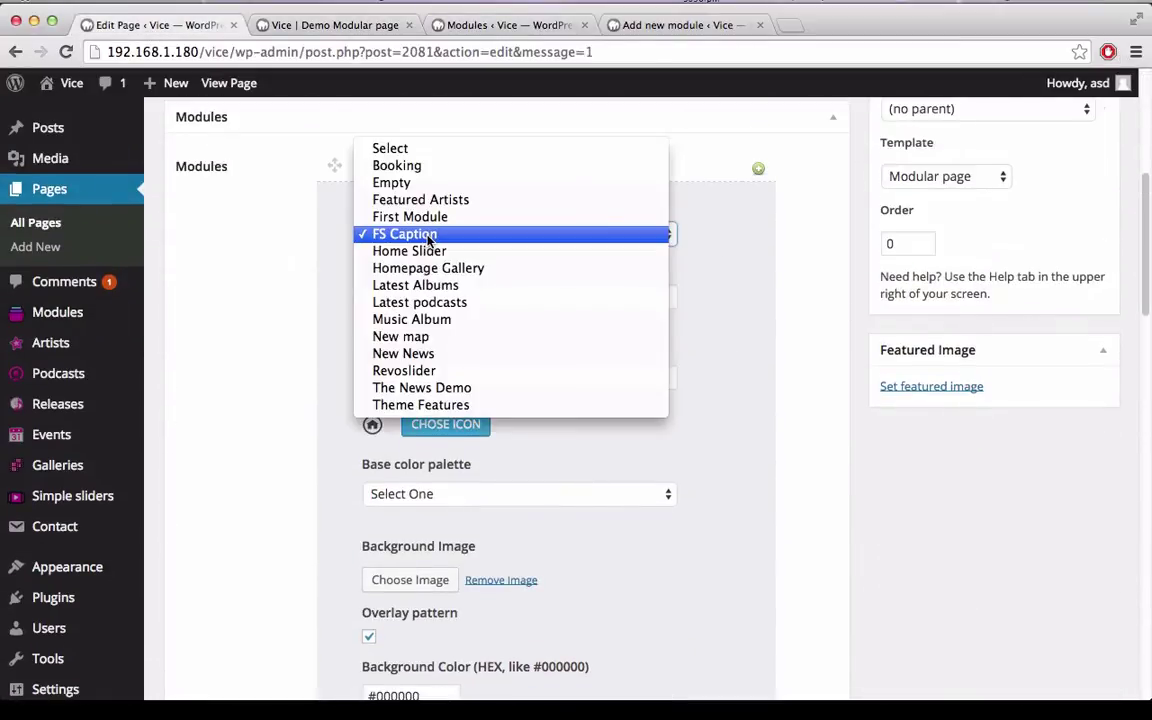
click(743, 234)
scroll(853, 257, down, 10)
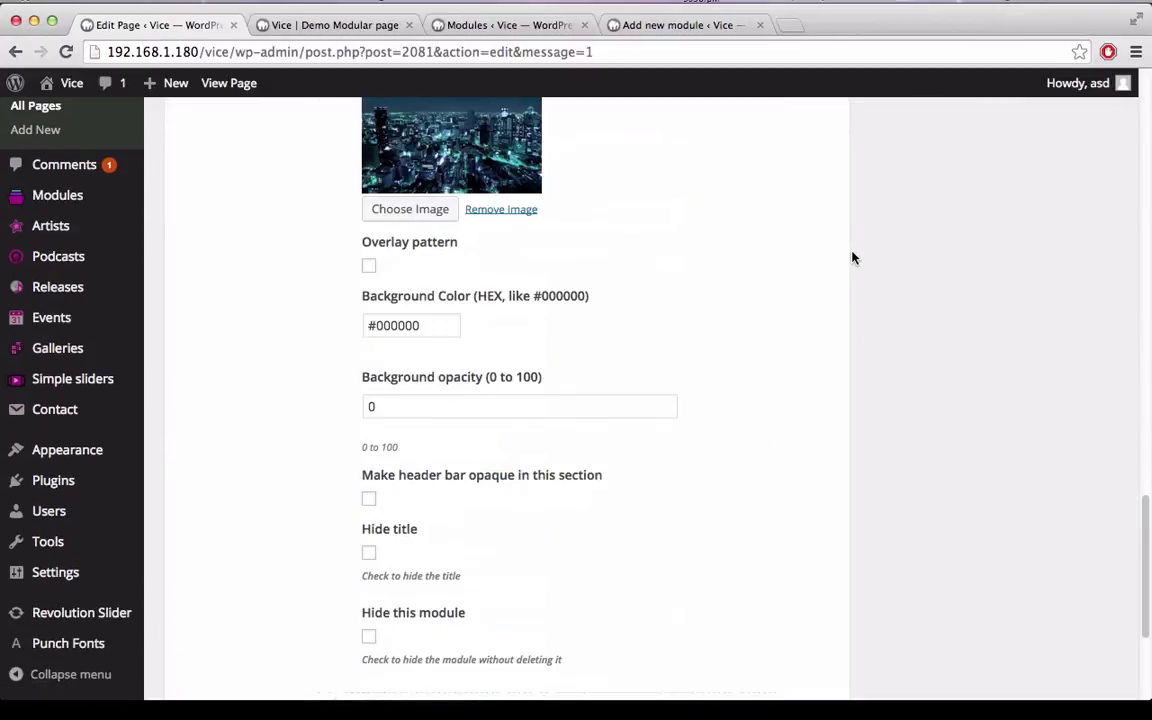
Step: Add an empty module entry below the last entry of the page and remove it again
scroll(852, 256, down, 15)
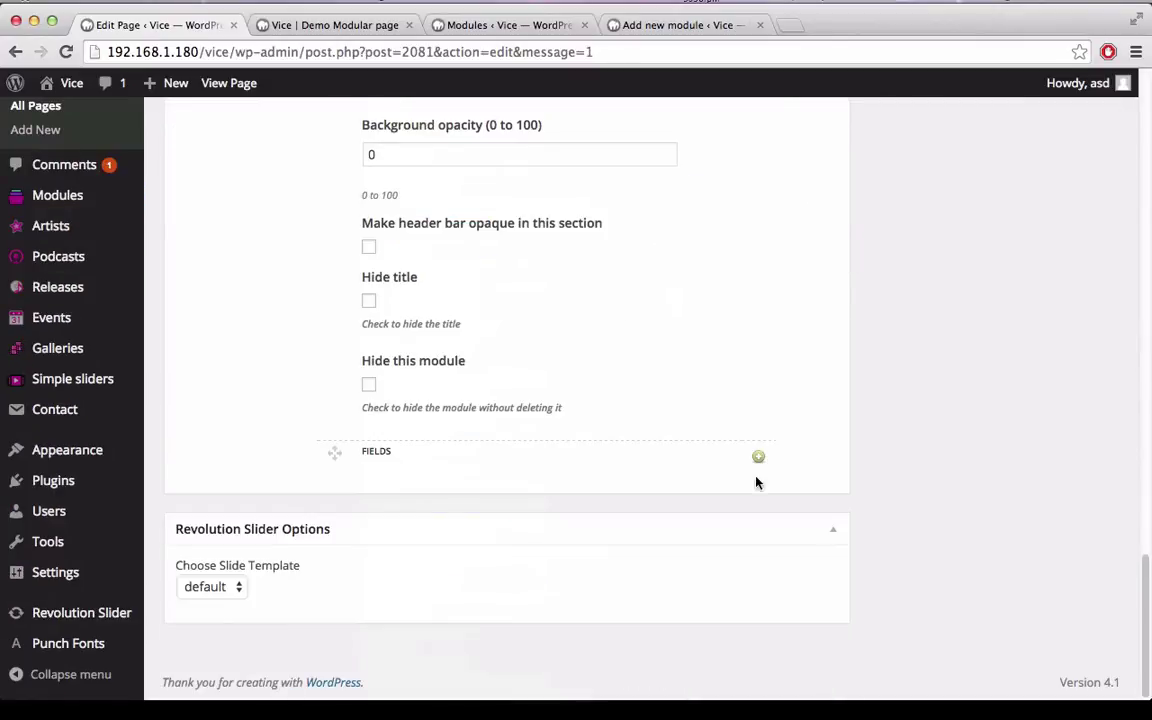
click(757, 458)
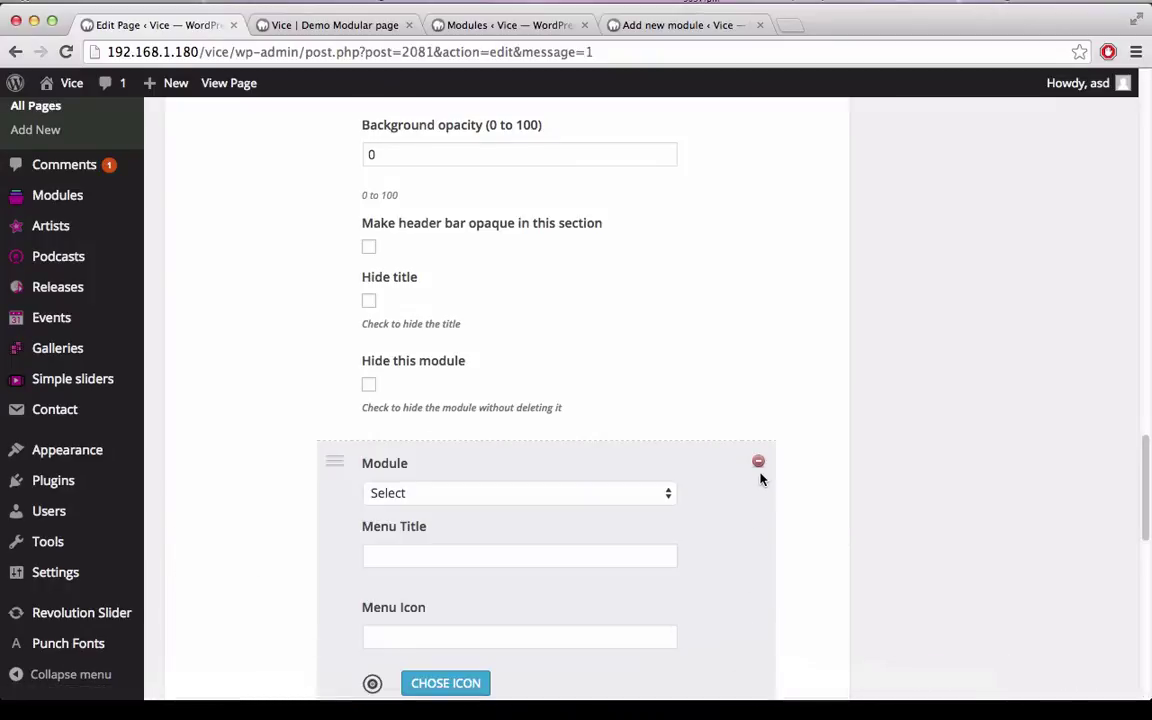
click(758, 464)
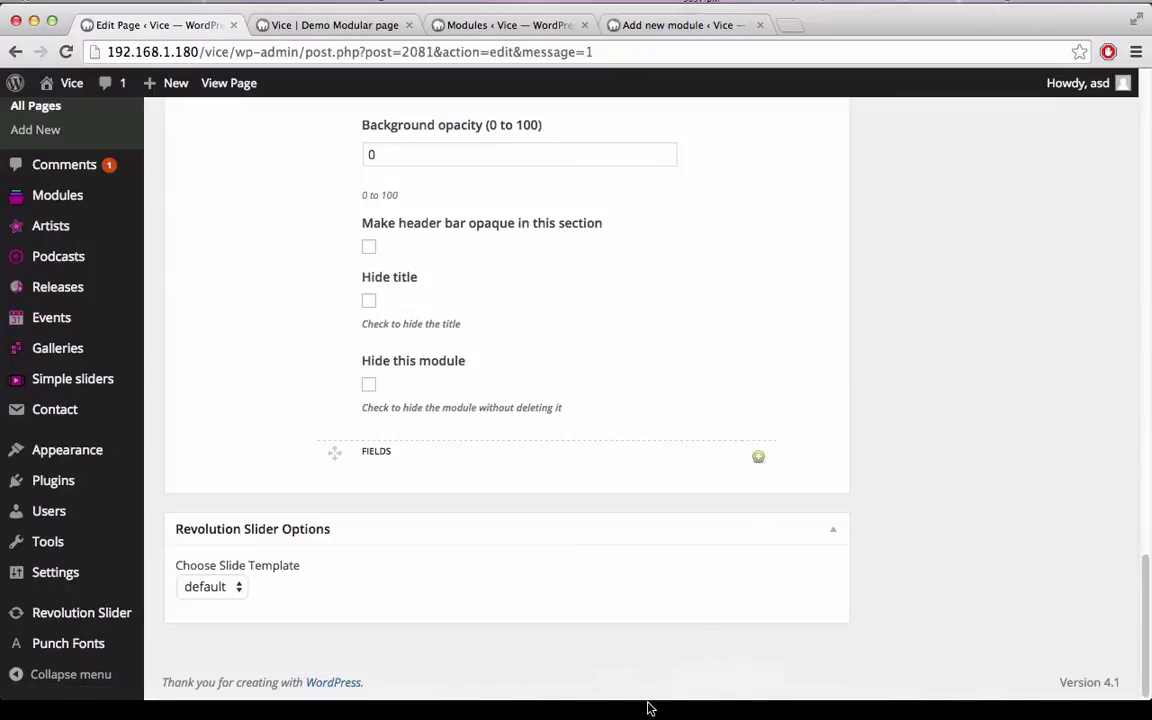
Step: Try to reorder the New News module entry on the page and update the page
scroll(590, 378, up, 15)
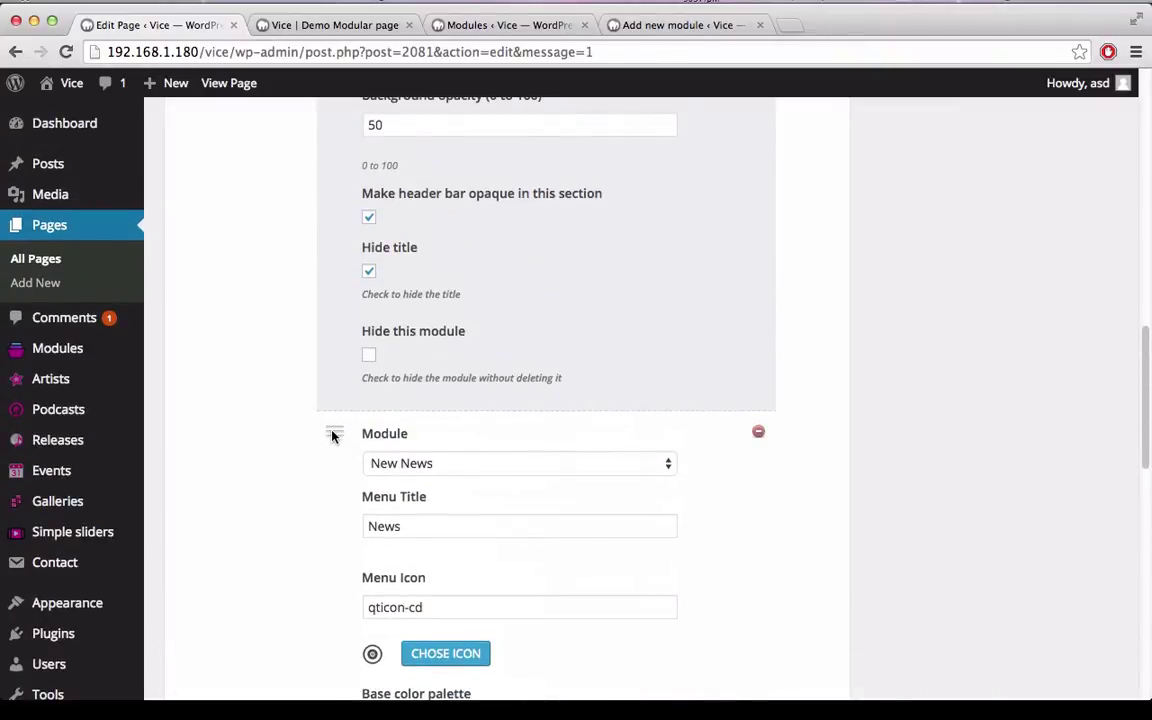
drag(333, 436, 927, 428)
scroll(469, 370, up, 10)
scroll(469, 370, up, 1)
scroll(927, 428, up, 8)
click(1105, 420)
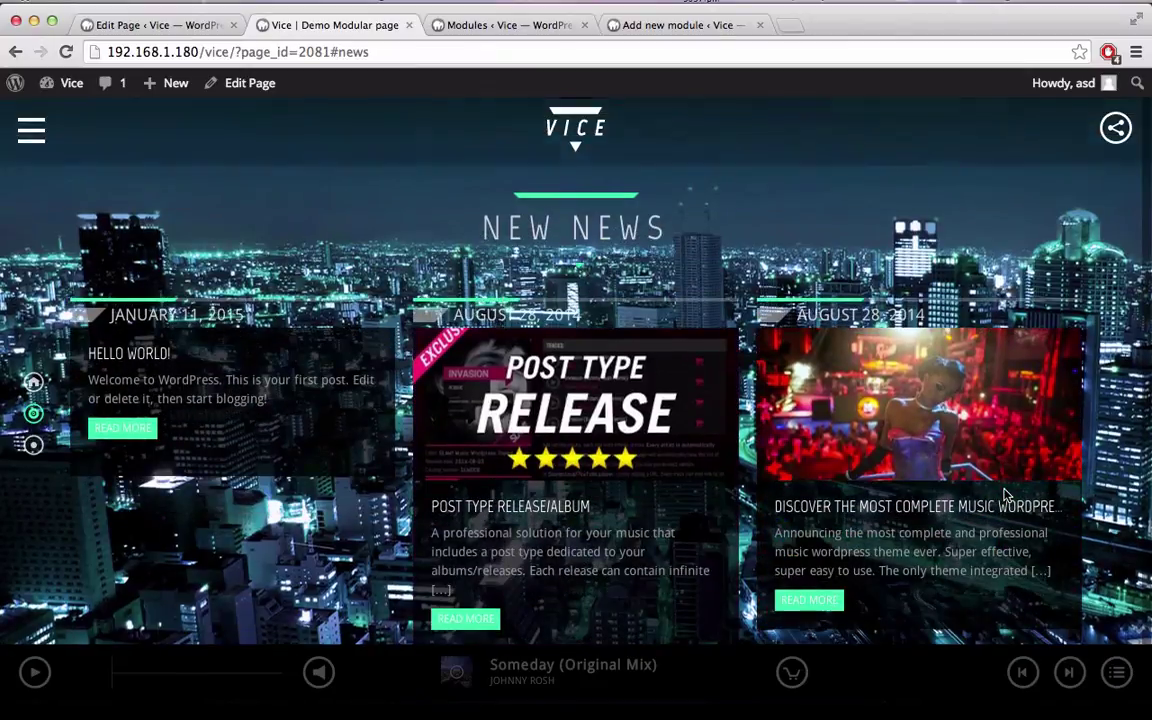
Step: Look through the published page's News section and footer widgets, and return to its Home section
scroll(1000, 495, down, 3)
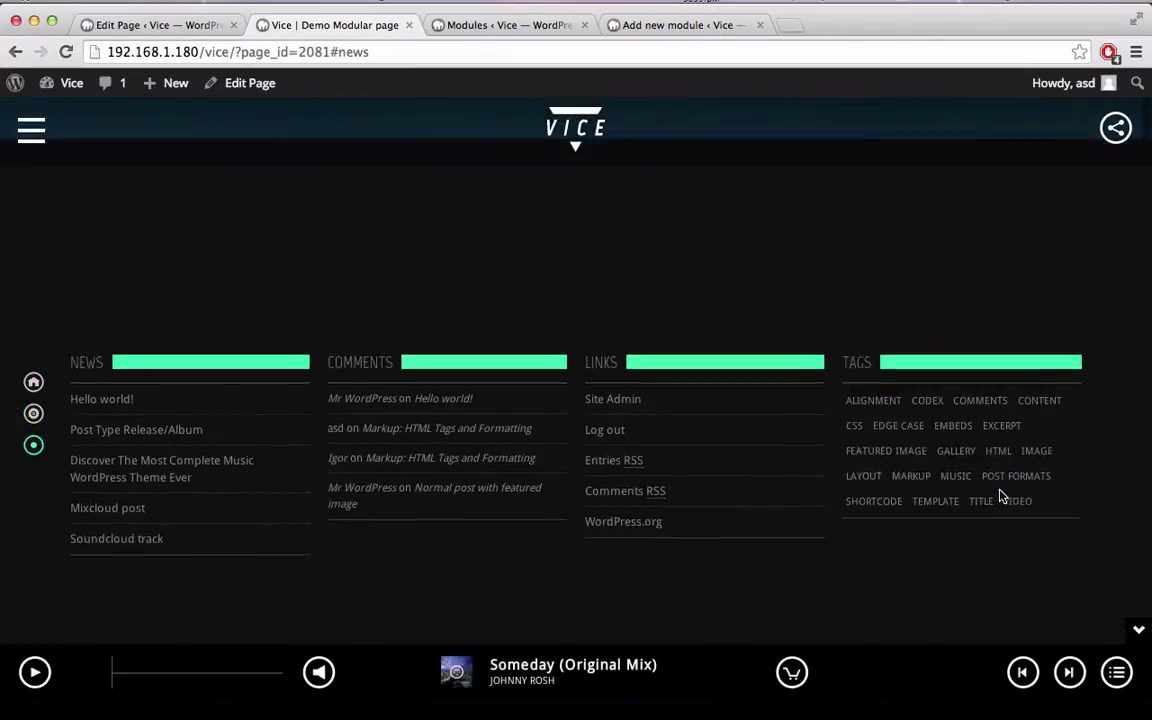
click(33, 413)
click(33, 381)
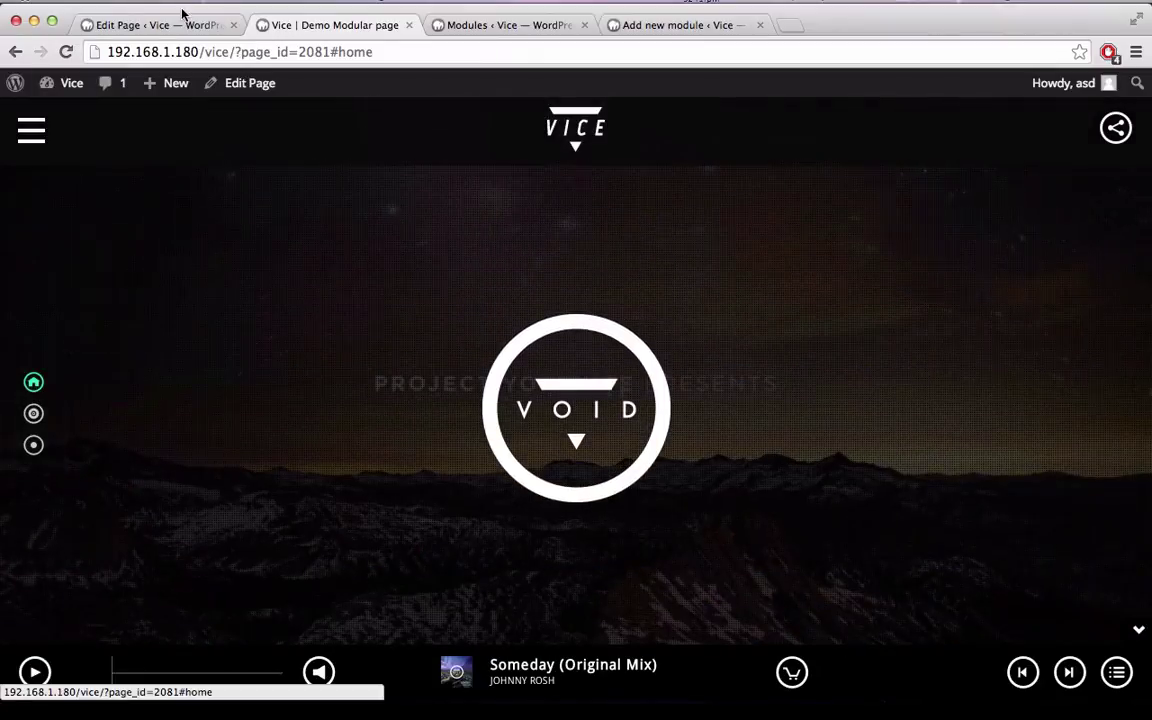
Step: Enable the audio of the background video in the Demo Modular page's settings and update the page
click(183, 25)
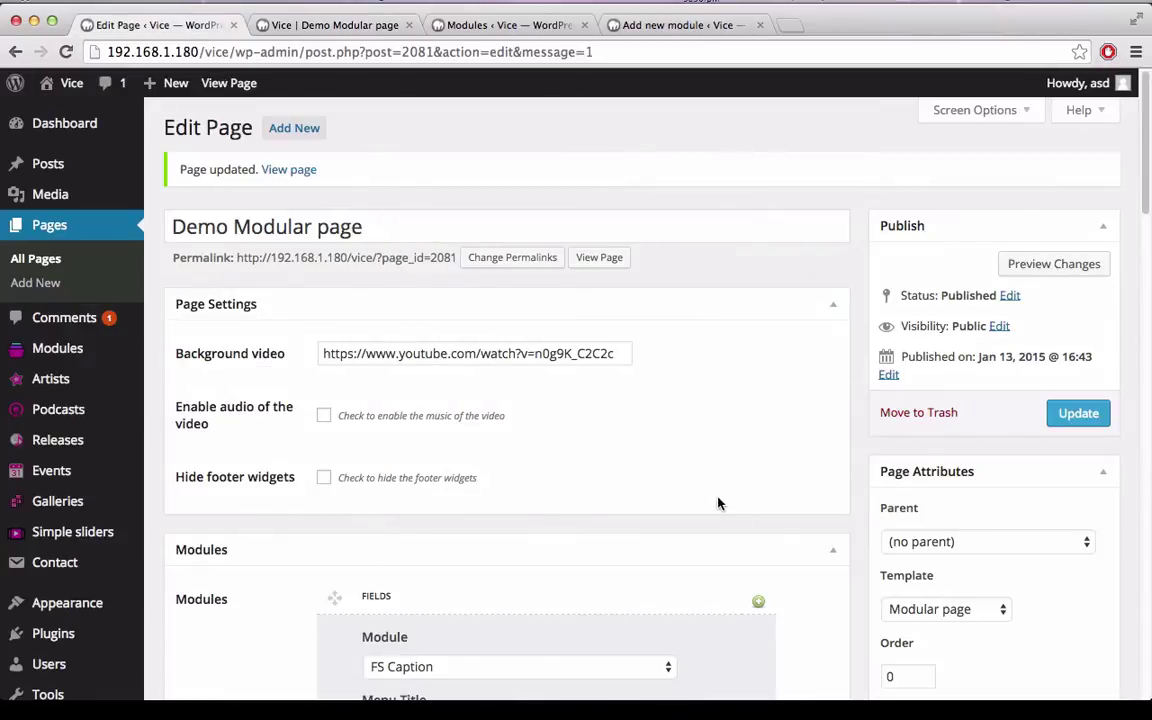
scroll(738, 483, down, 5)
scroll(737, 484, up, 2)
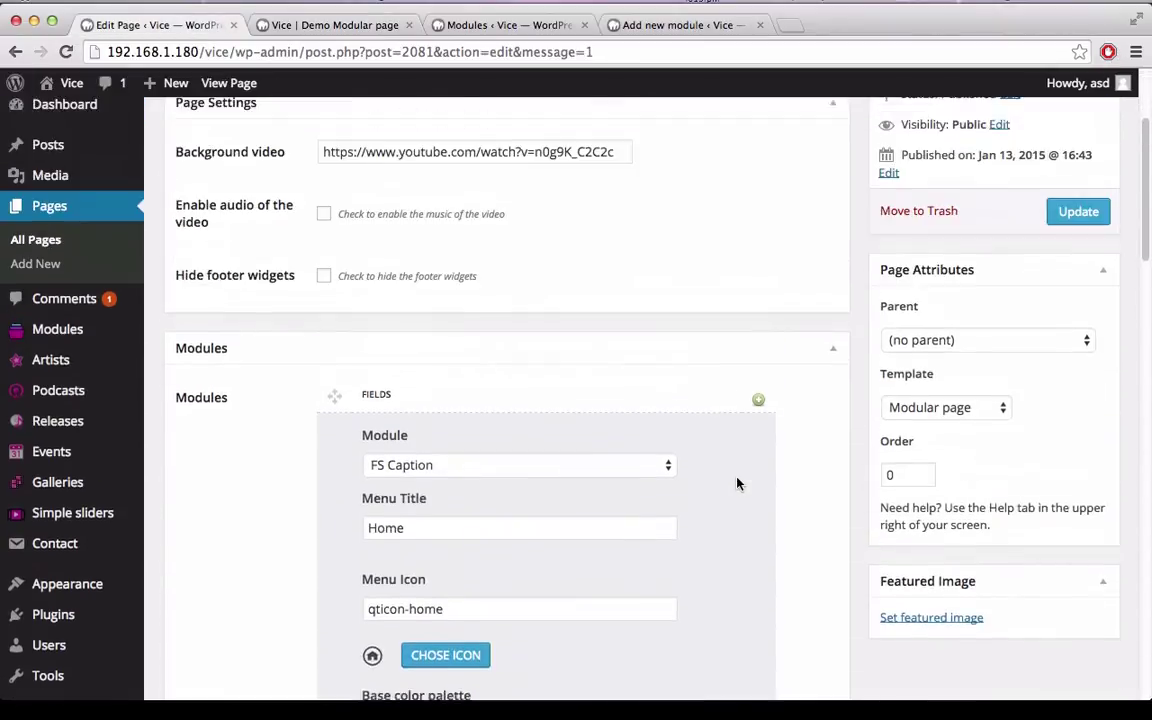
click(323, 216)
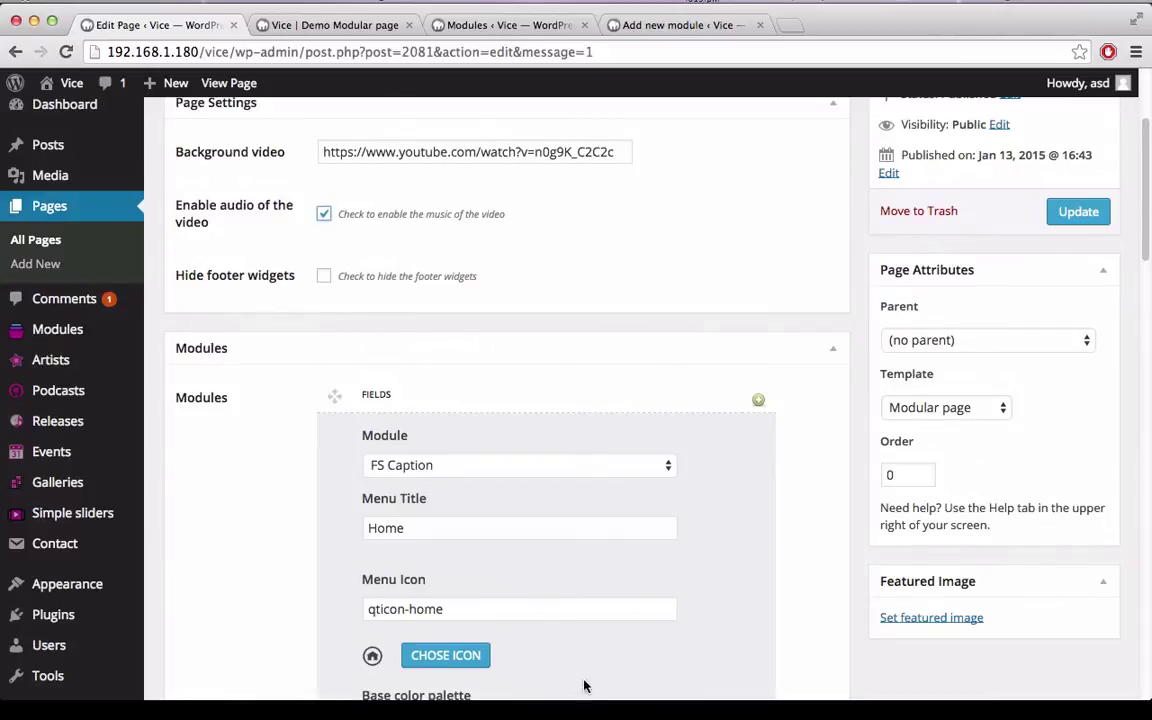
click(1084, 213)
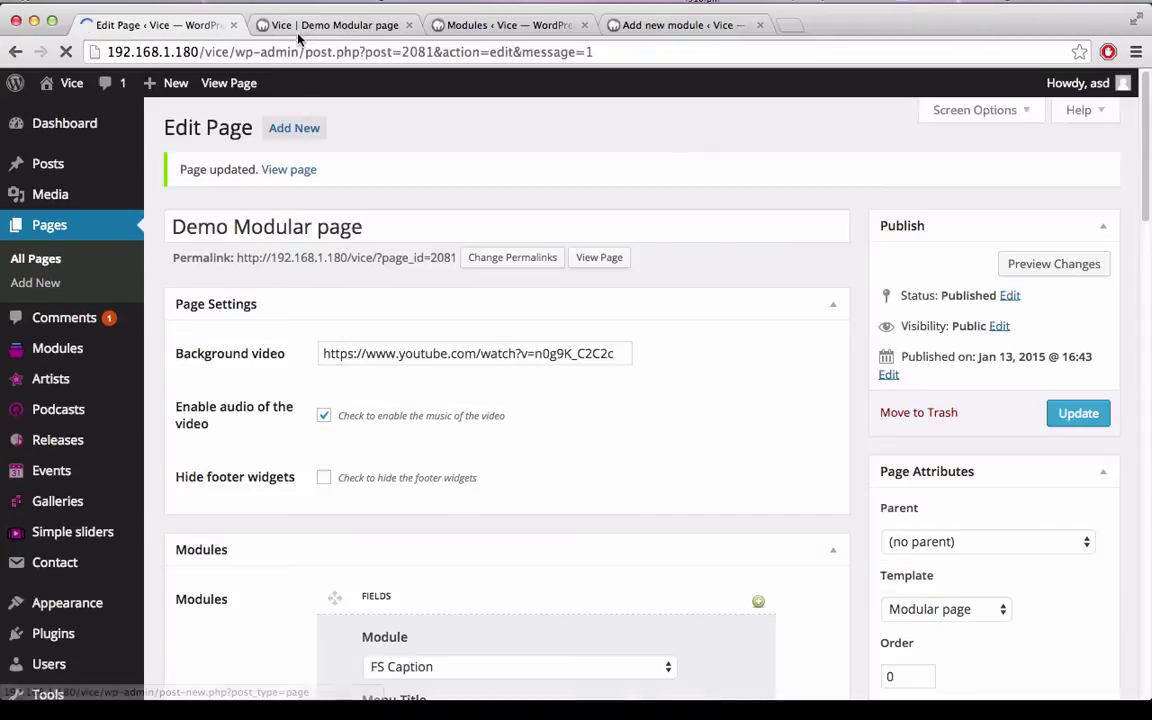
Step: Reload the published page, test the music player's playback and volume alongside the background video's audio, and return to the page editor
click(302, 26)
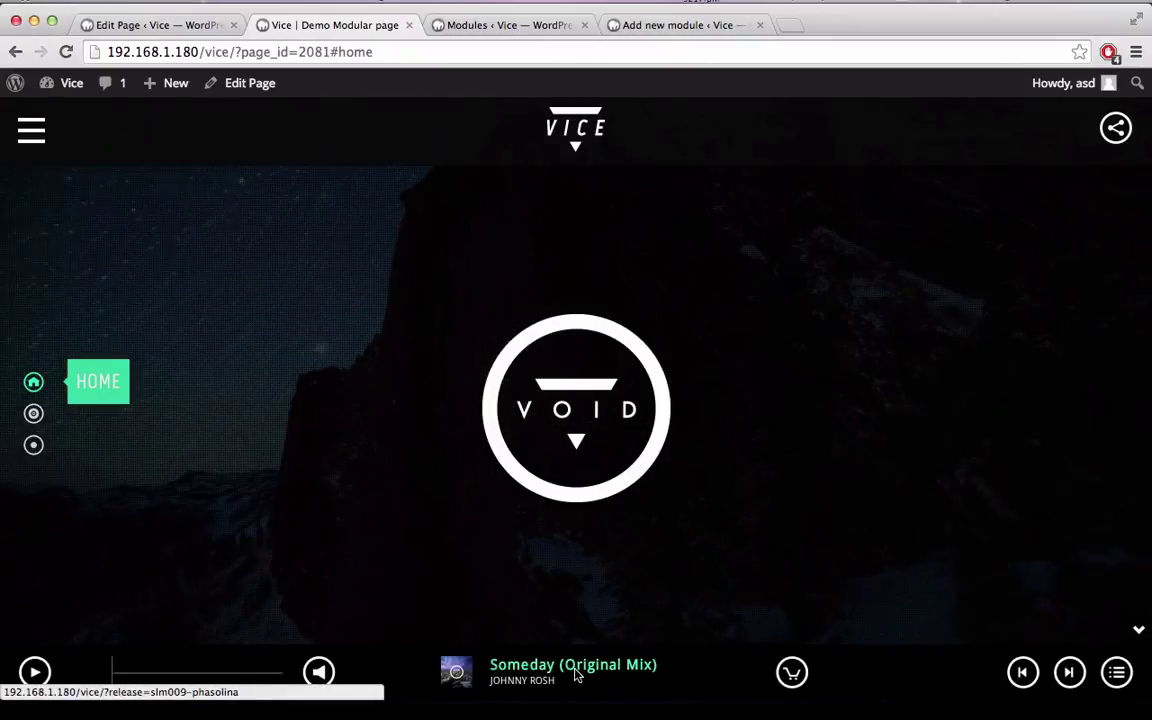
click(66, 51)
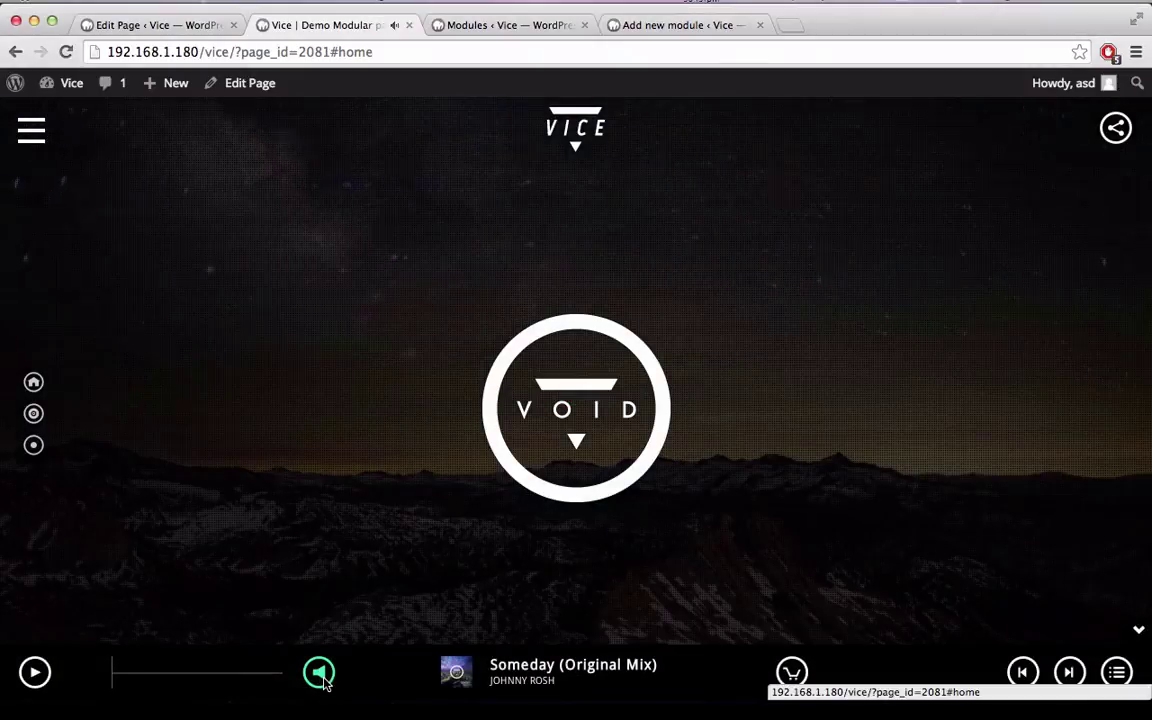
mouse_move(320, 674)
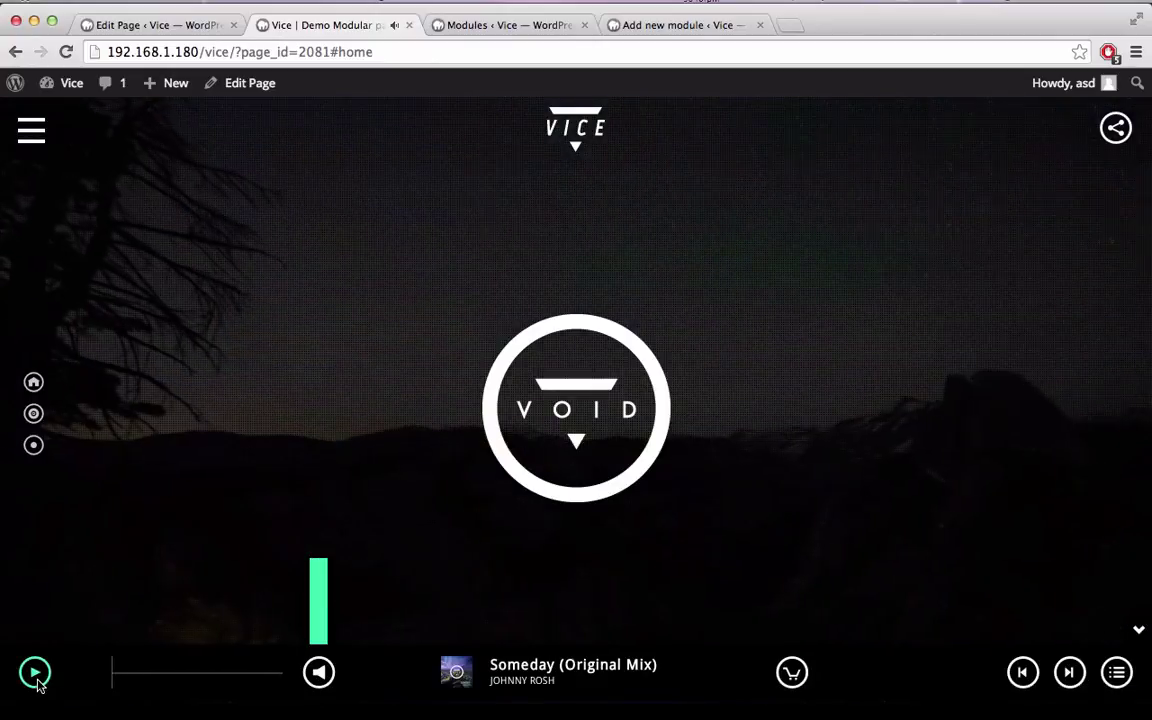
click(36, 679)
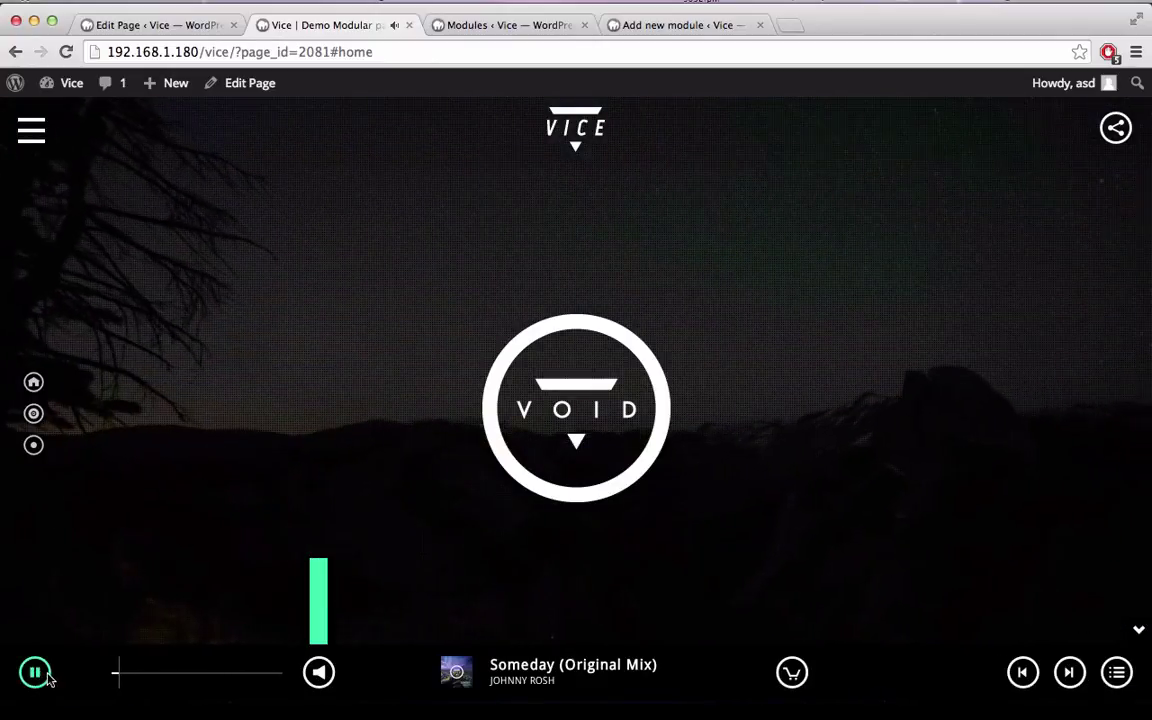
click(35, 677)
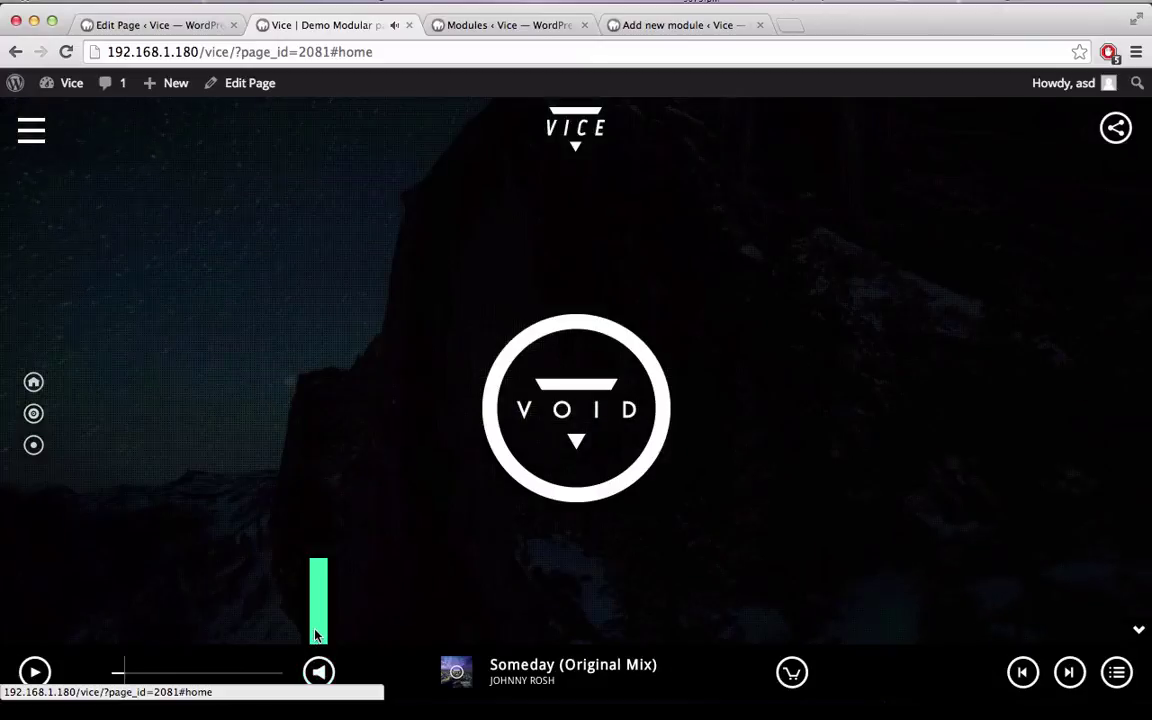
click(316, 636)
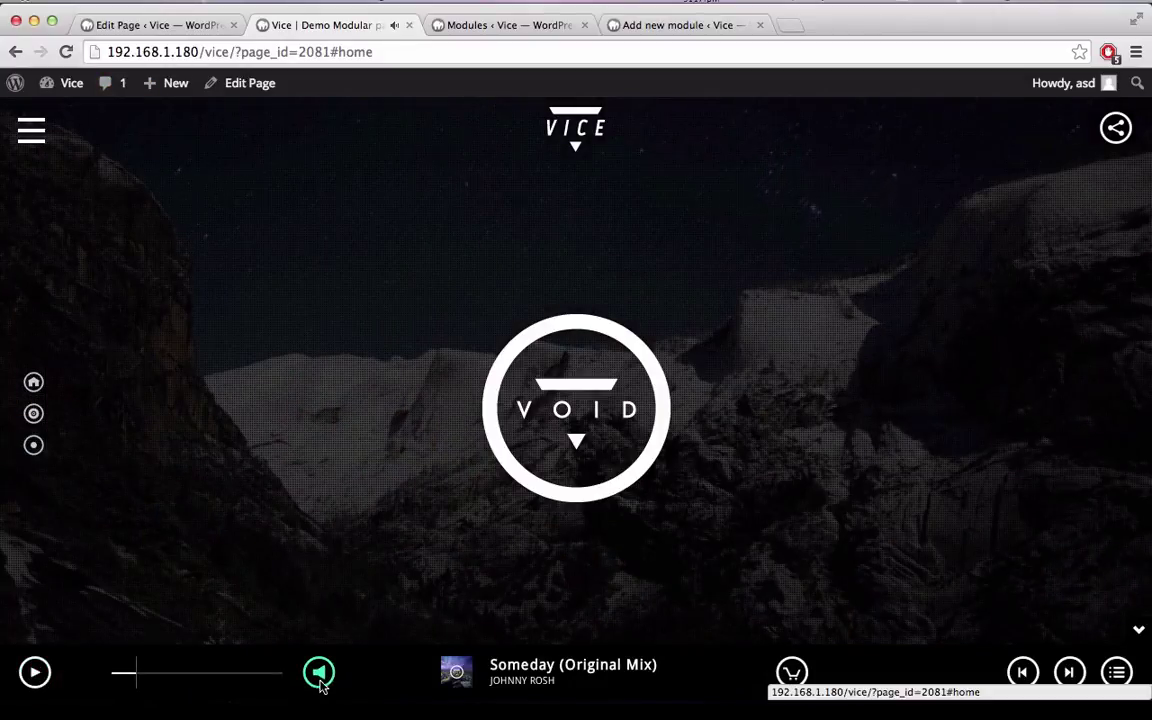
click(147, 26)
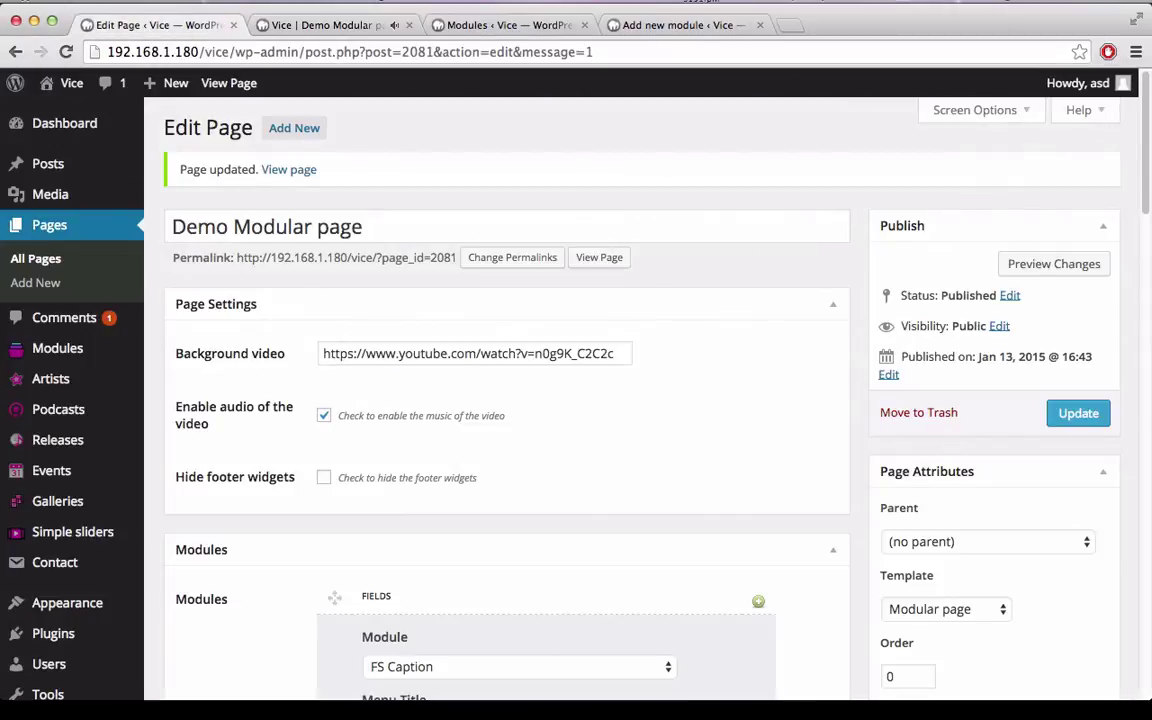